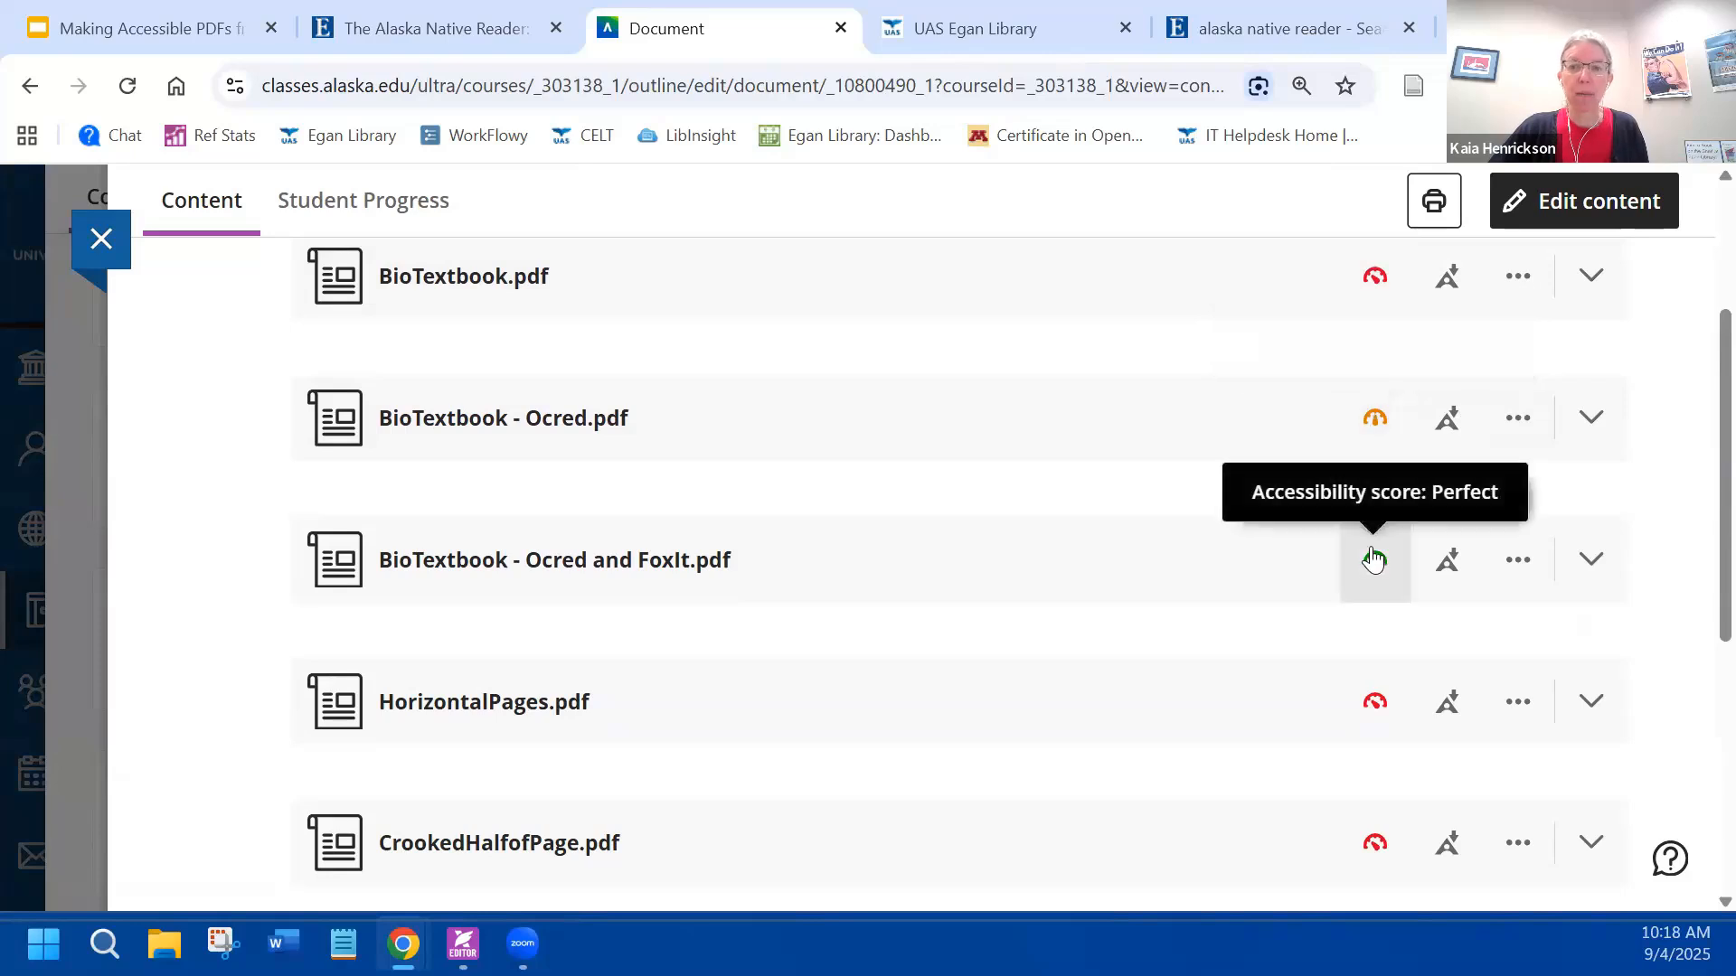
- Check the accessibility score details for BioTextbook.pdf and return to the course document
left_click(1374, 276)
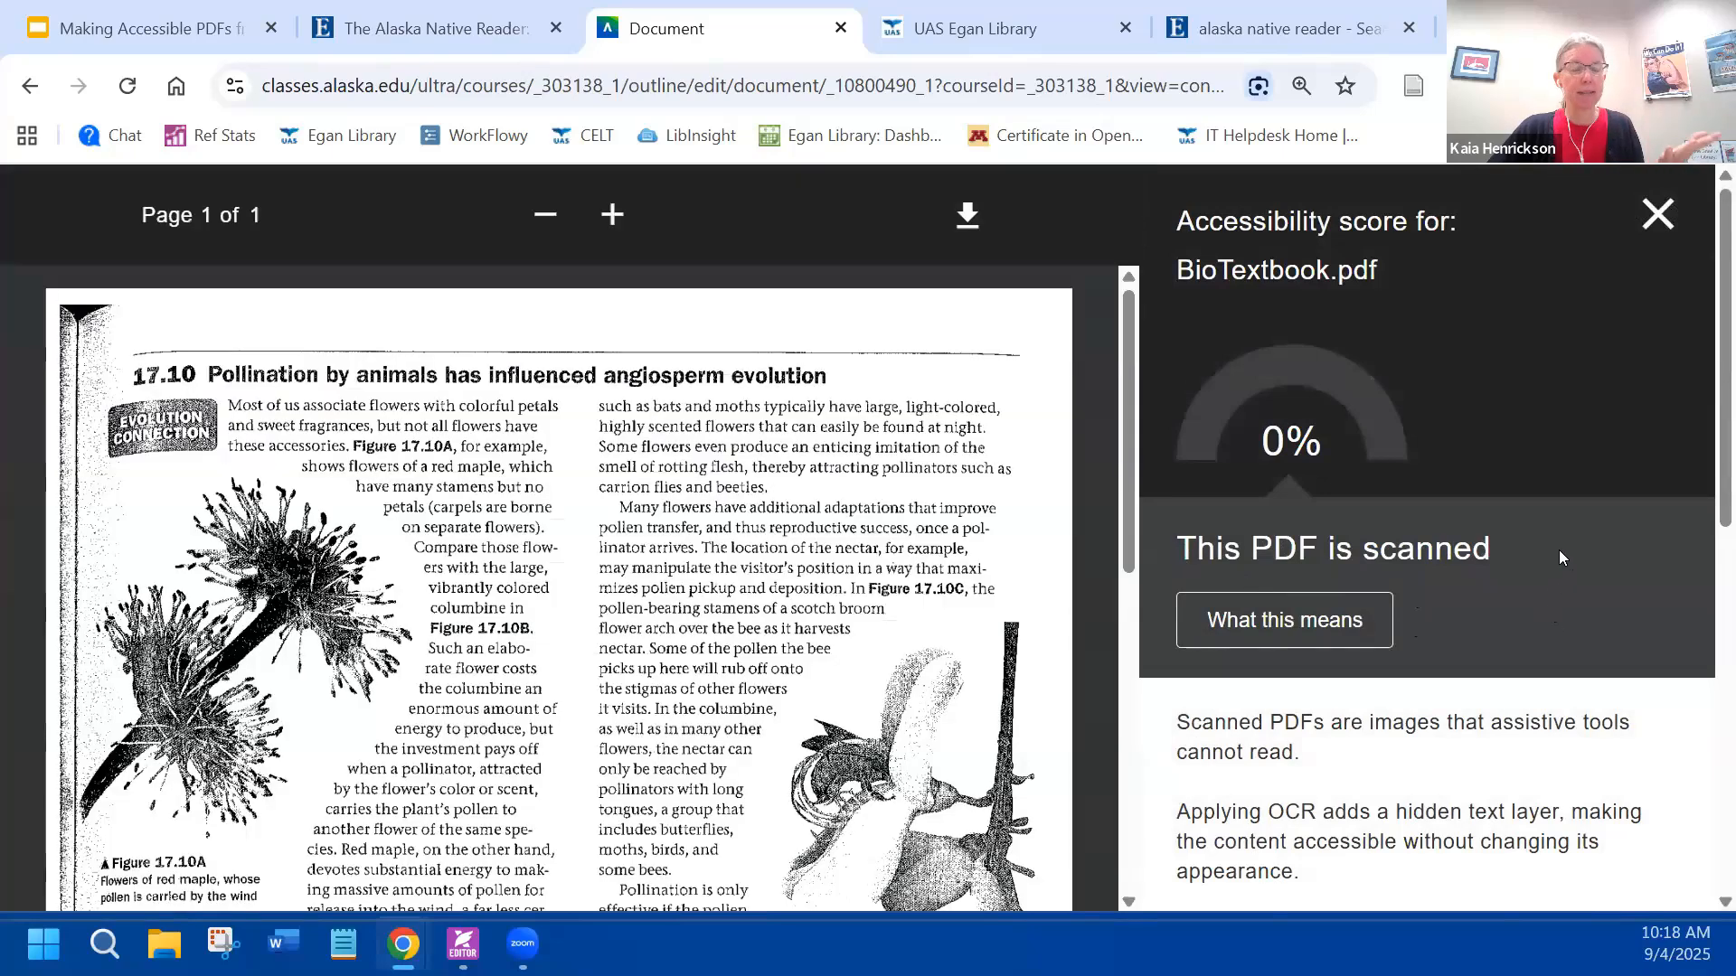
left_click(1669, 213)
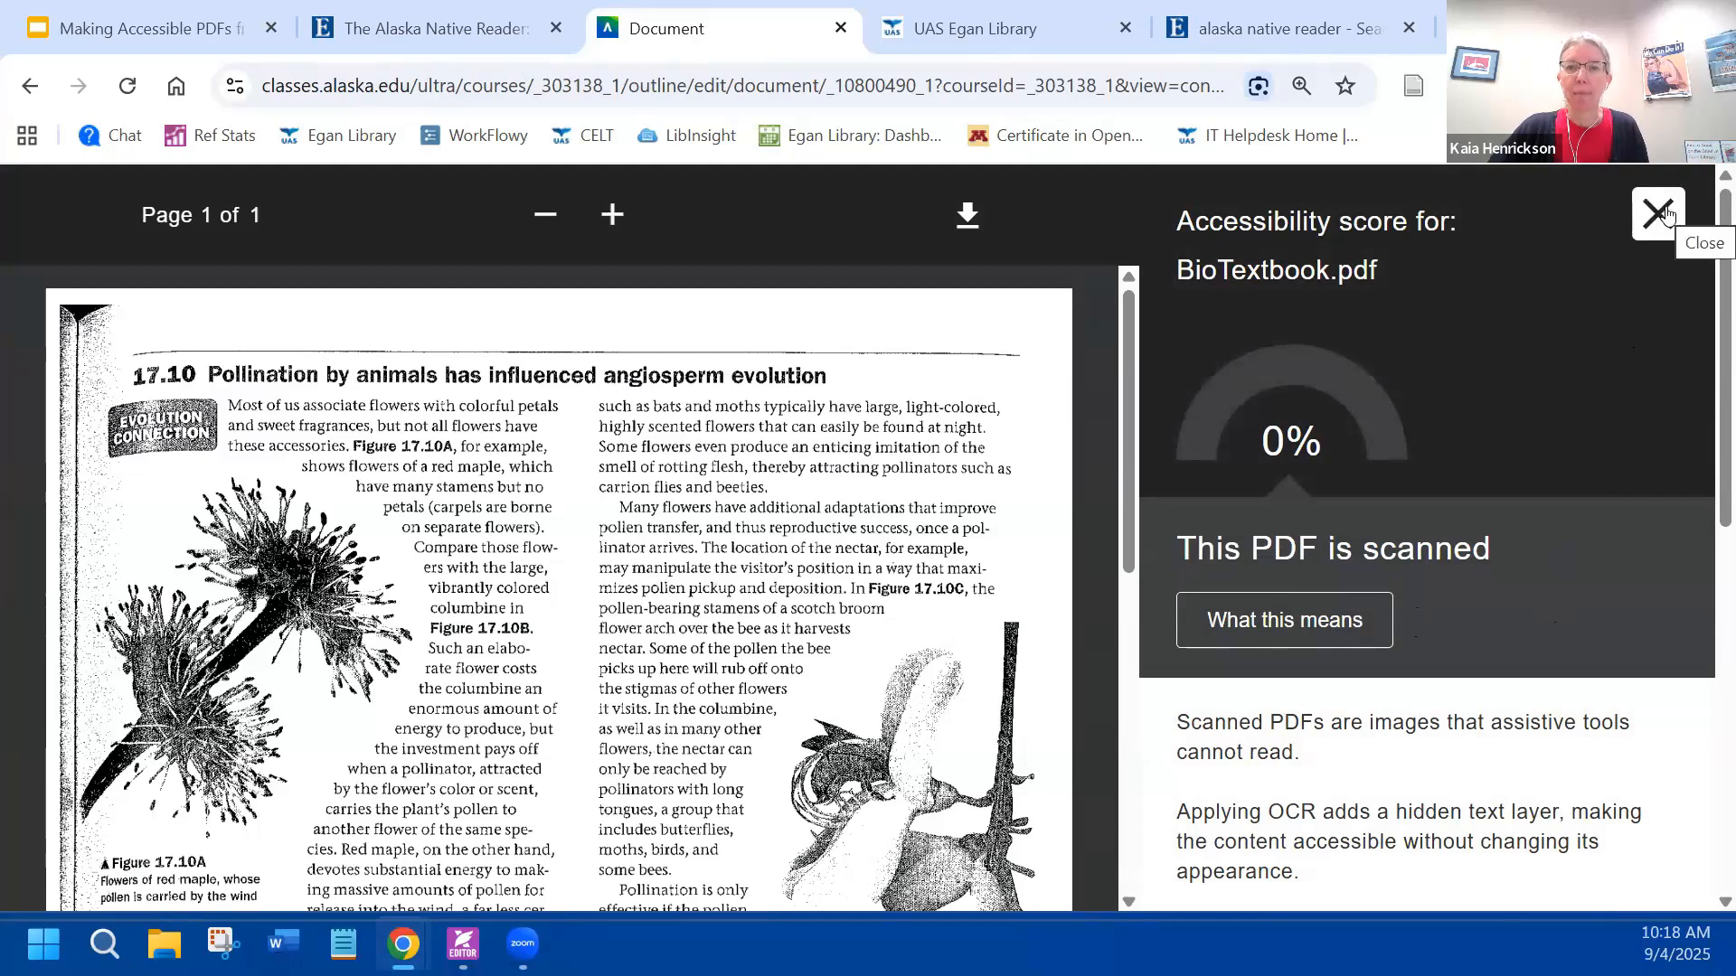
left_click(1660, 217)
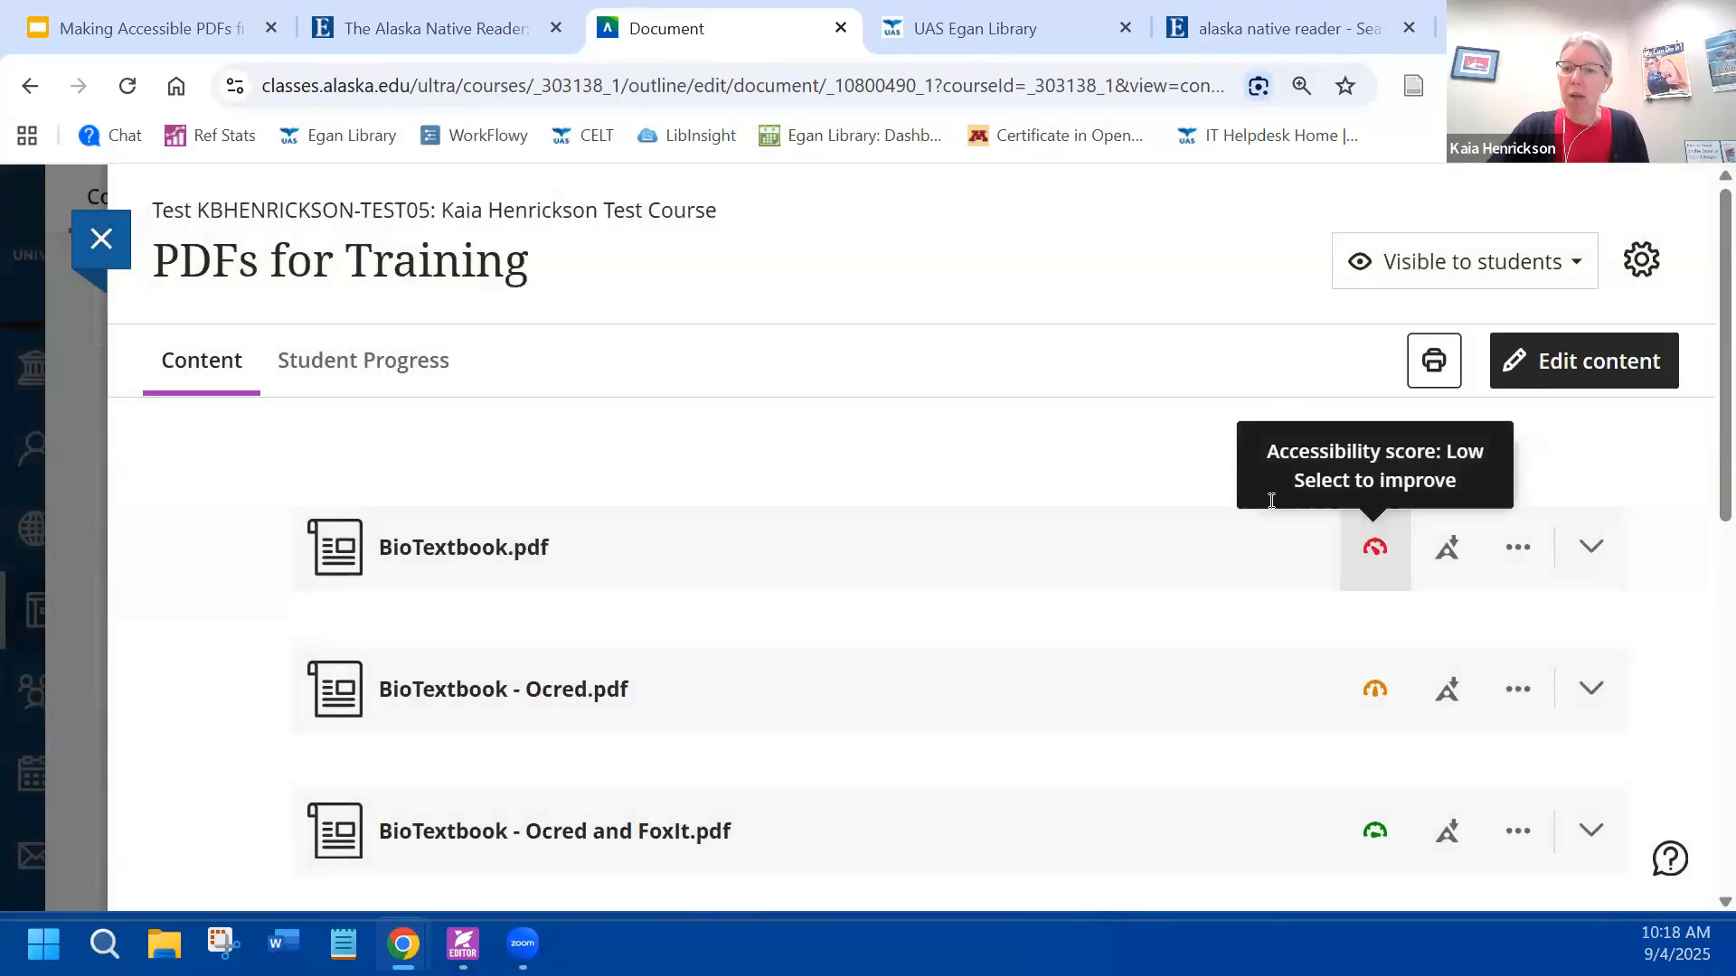
- Download the OCRed PDF alternative format of BioTextbook.pdf
left_click(1450, 552)
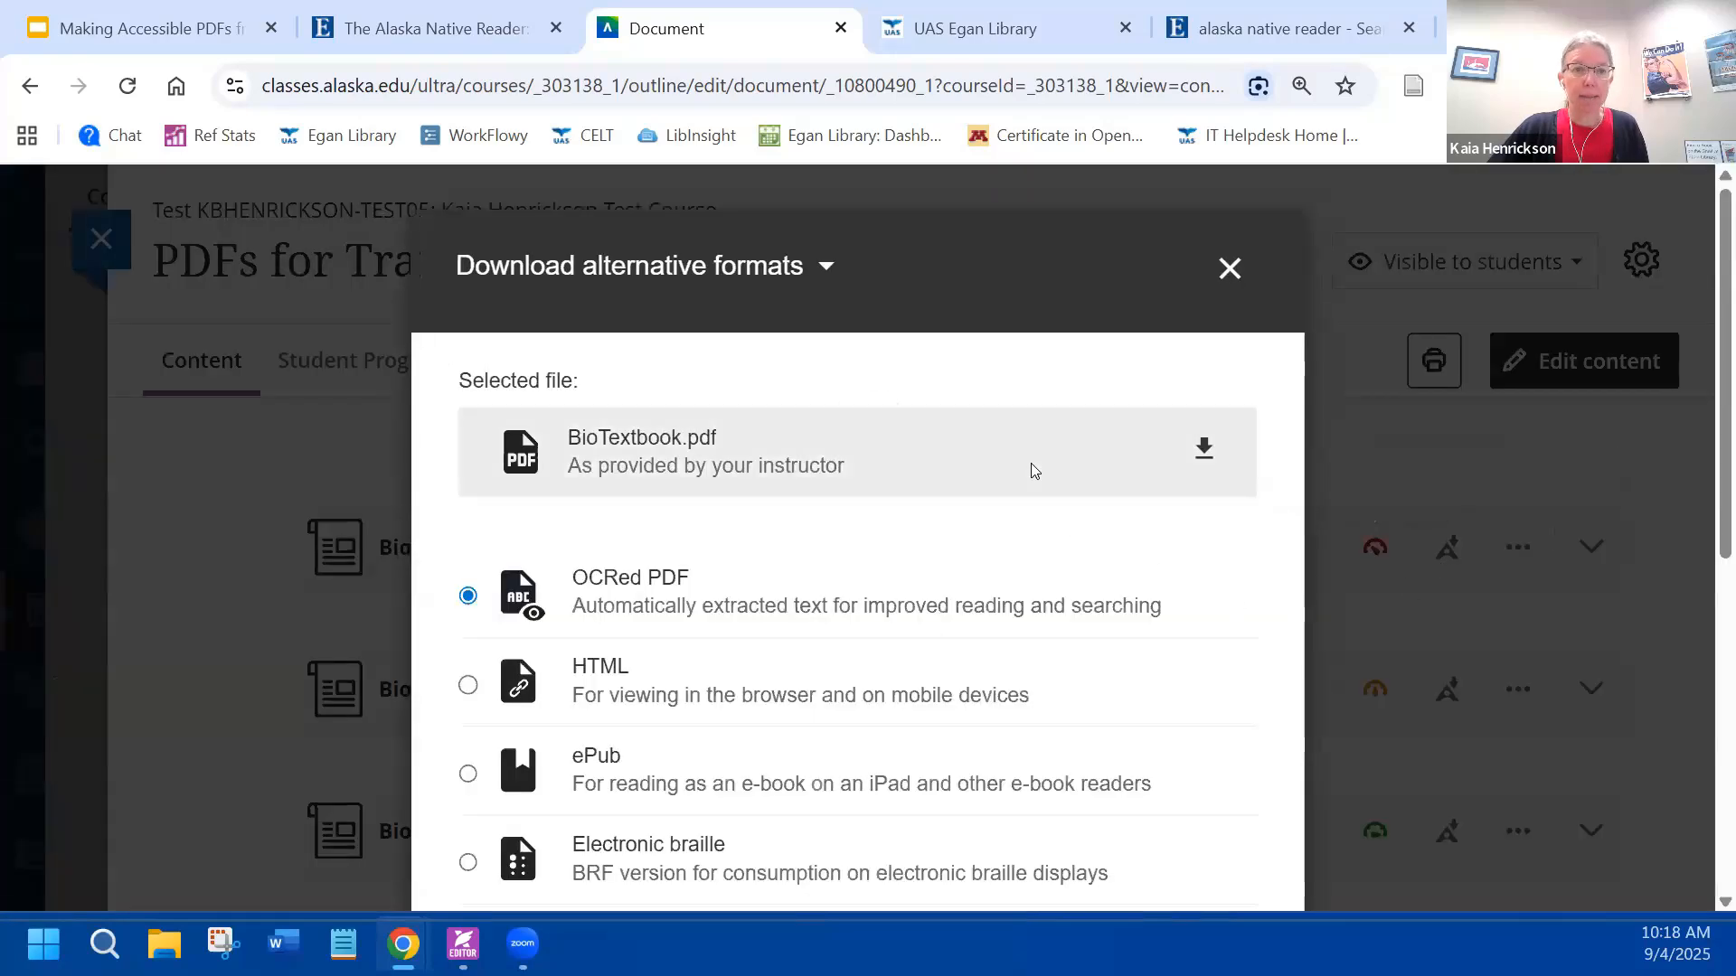
scroll(1050, 500, "down", 3)
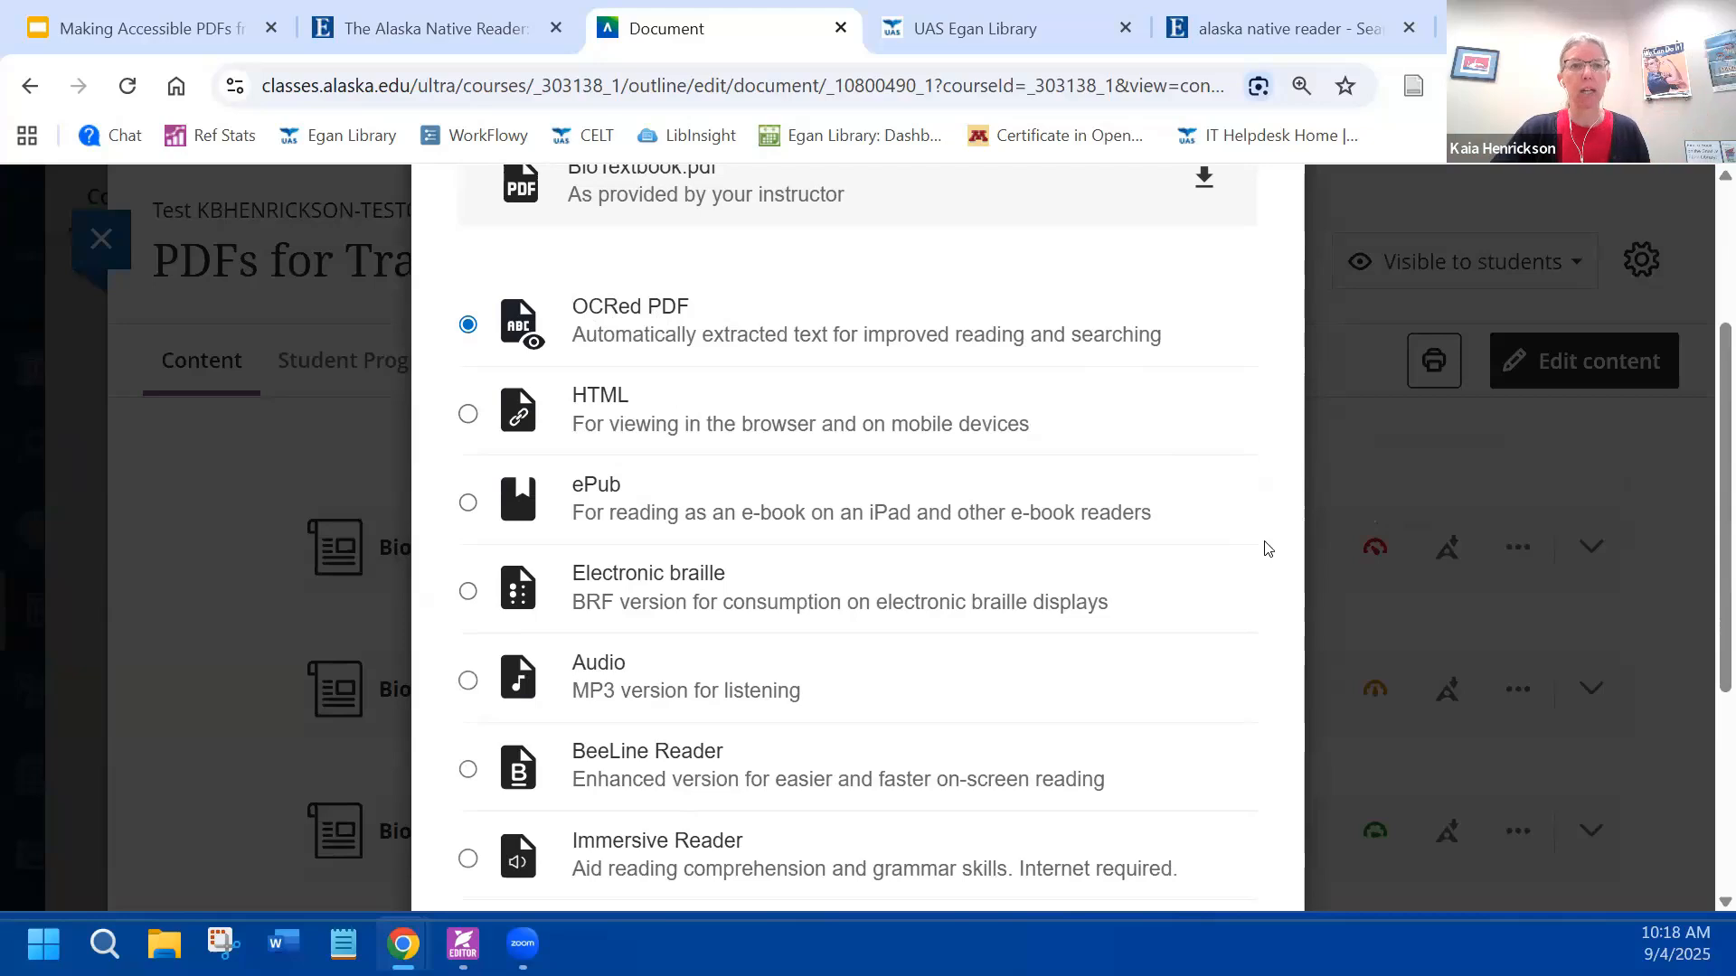
scroll(1182, 457, "down", 4)
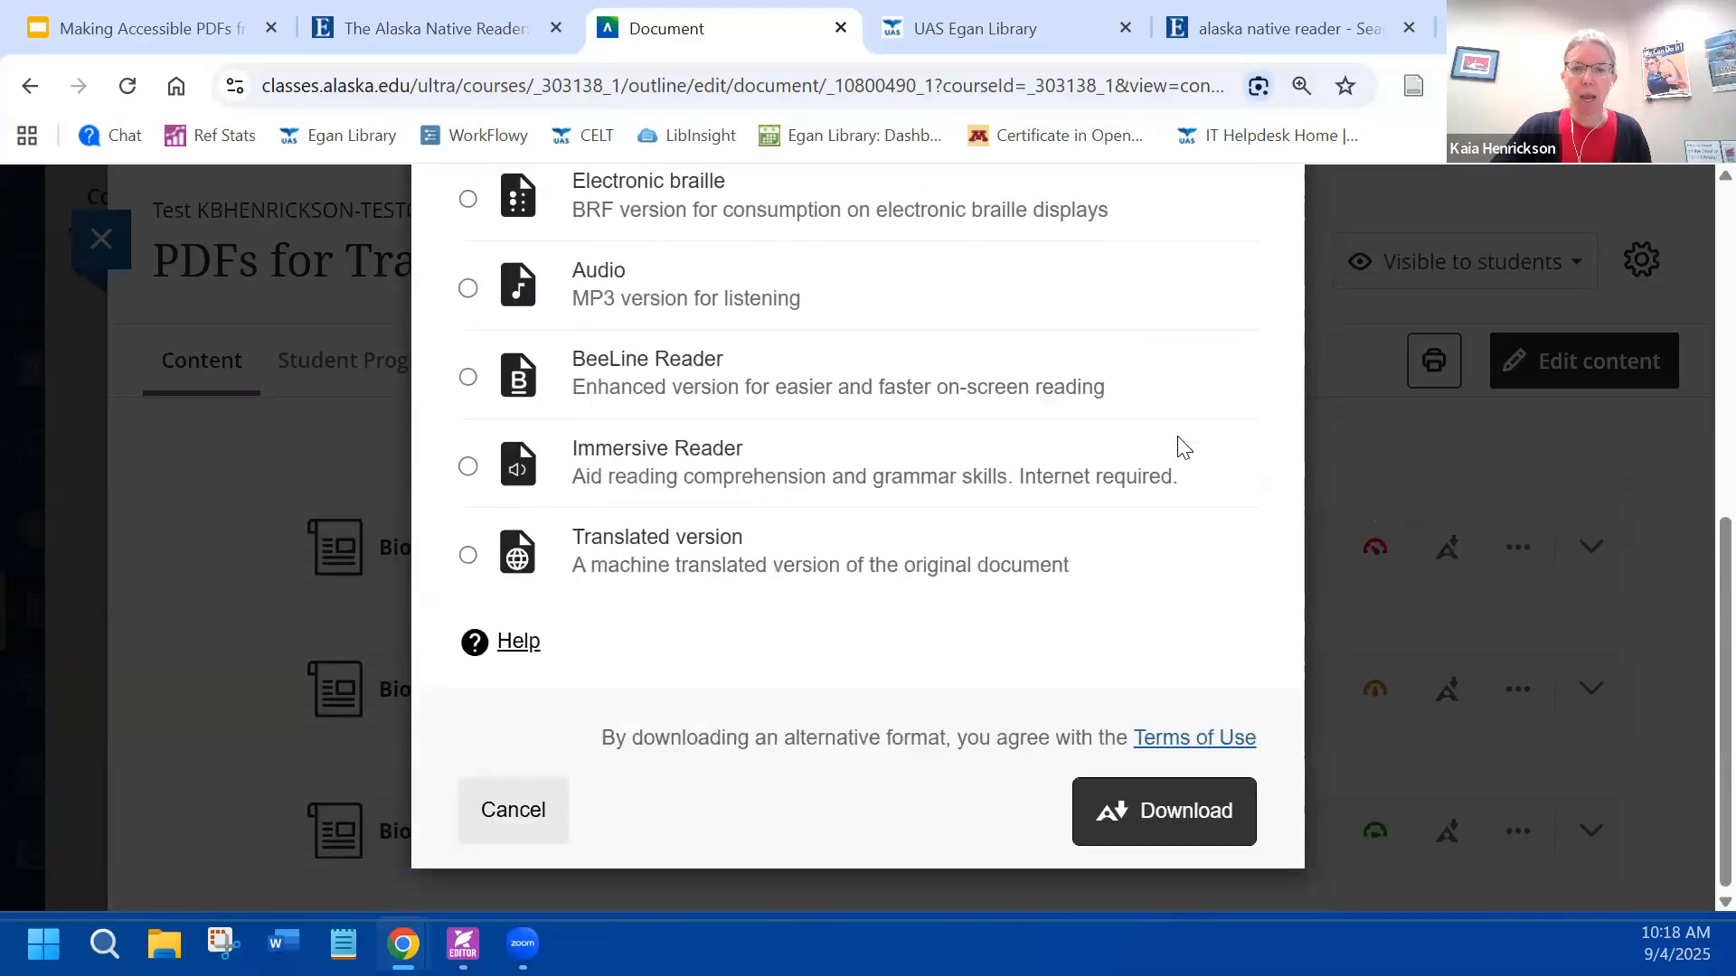
left_click(1137, 816)
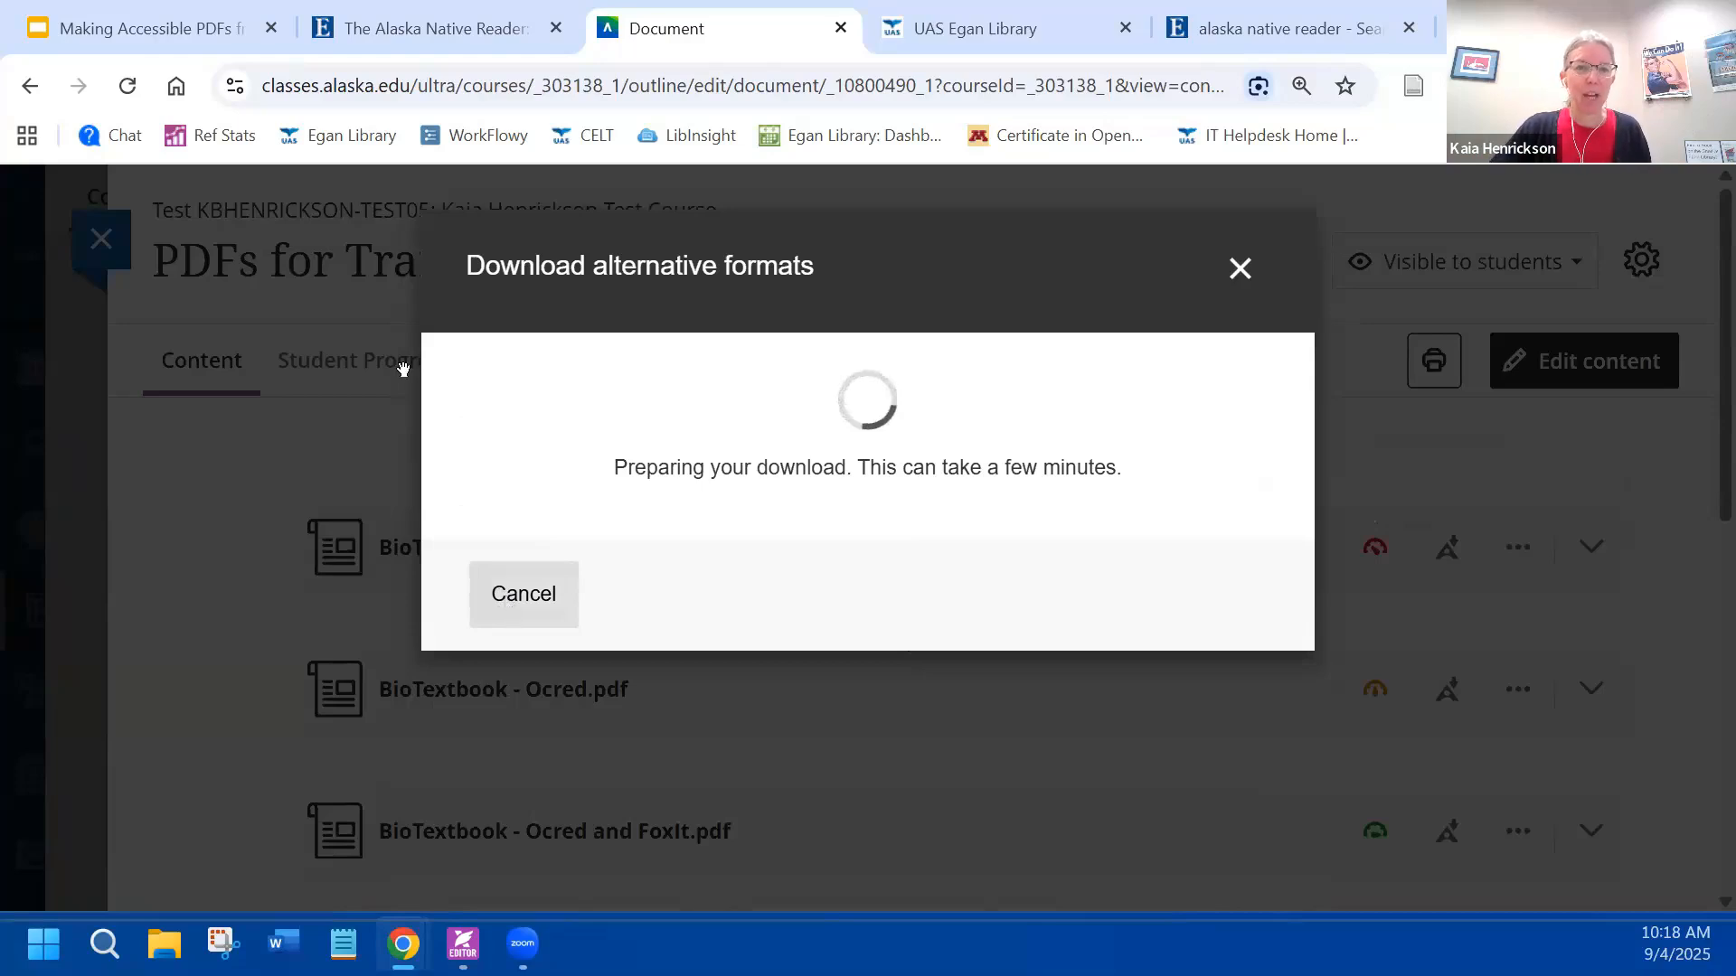
- Switch to Foxit PDF Editor and test whether the text in BioTextbook.pdf can be selected
left_click(463, 945)
left_click(267, 217)
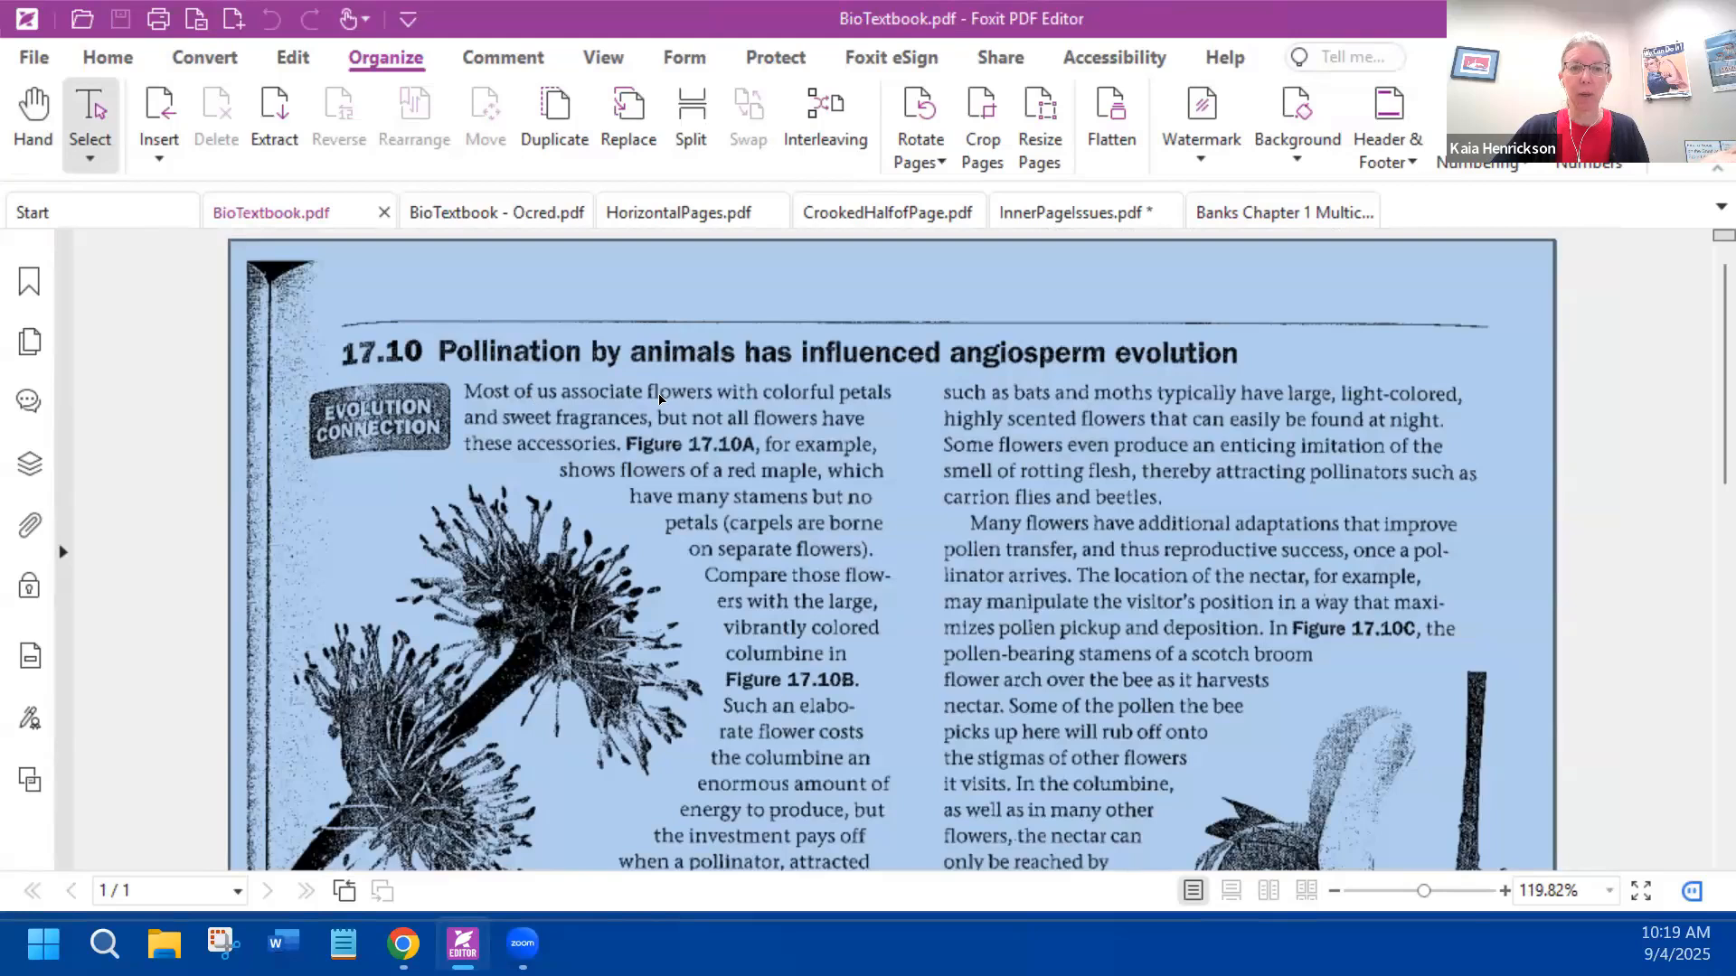
left_click(573, 361)
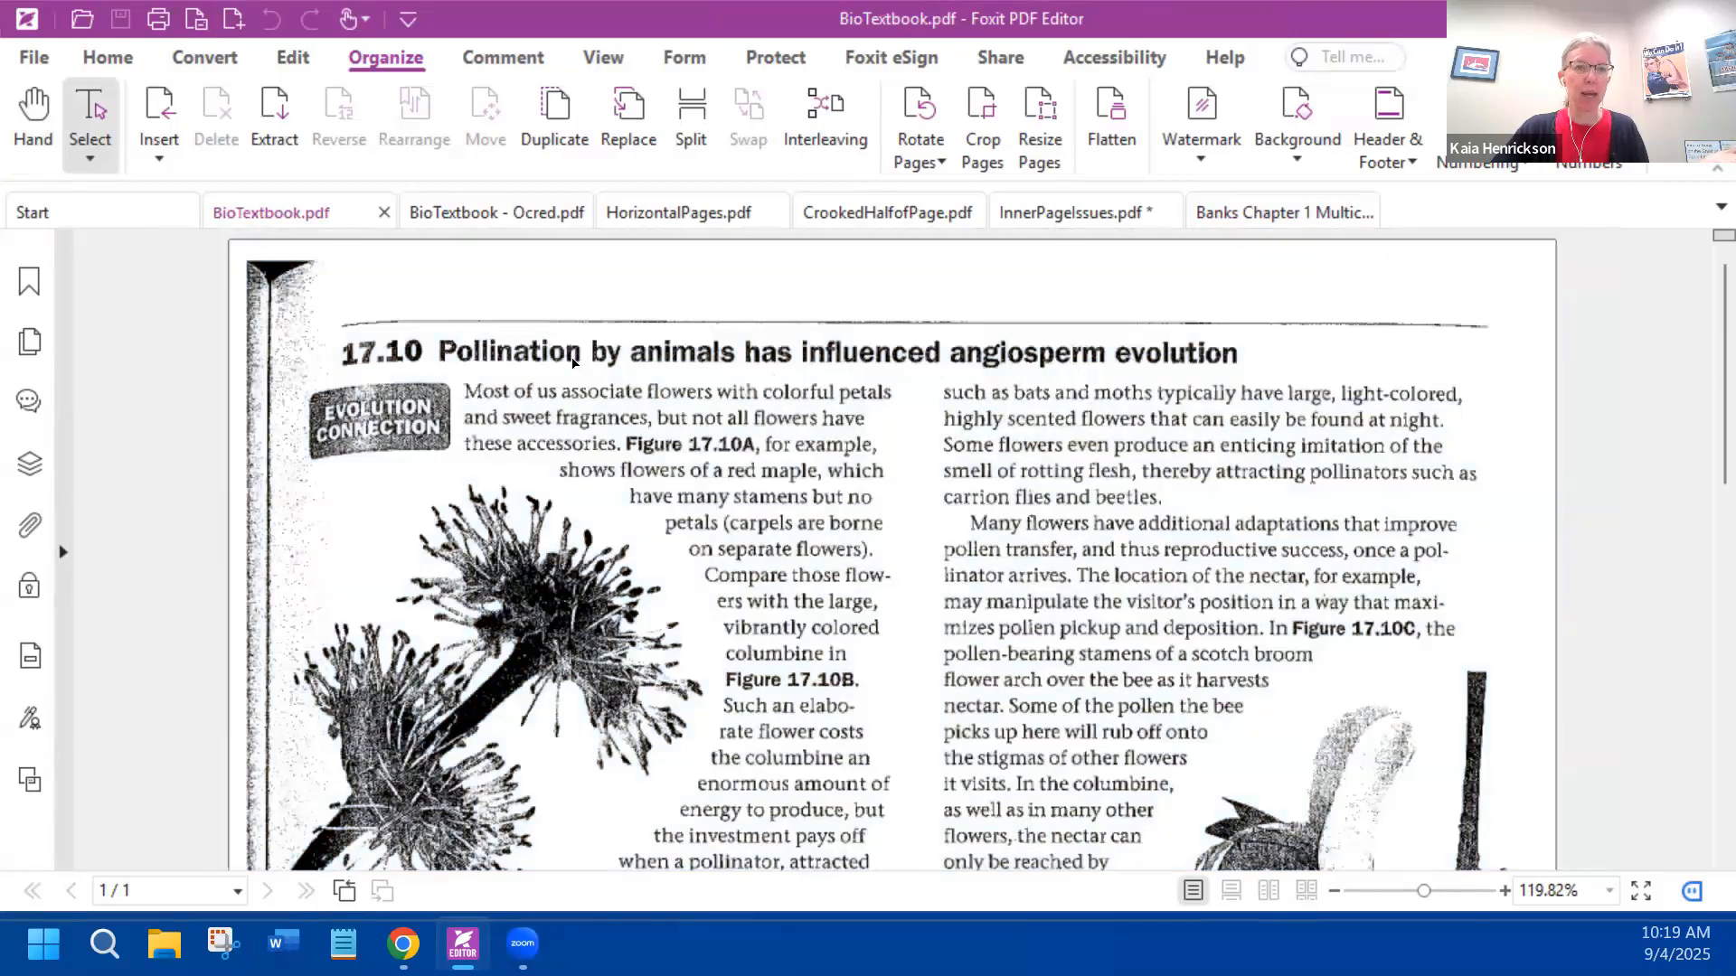
- View BioTextbook - Ocred.pdf and test text selection on its 17.10 heading and first paragraph
left_click(487, 214)
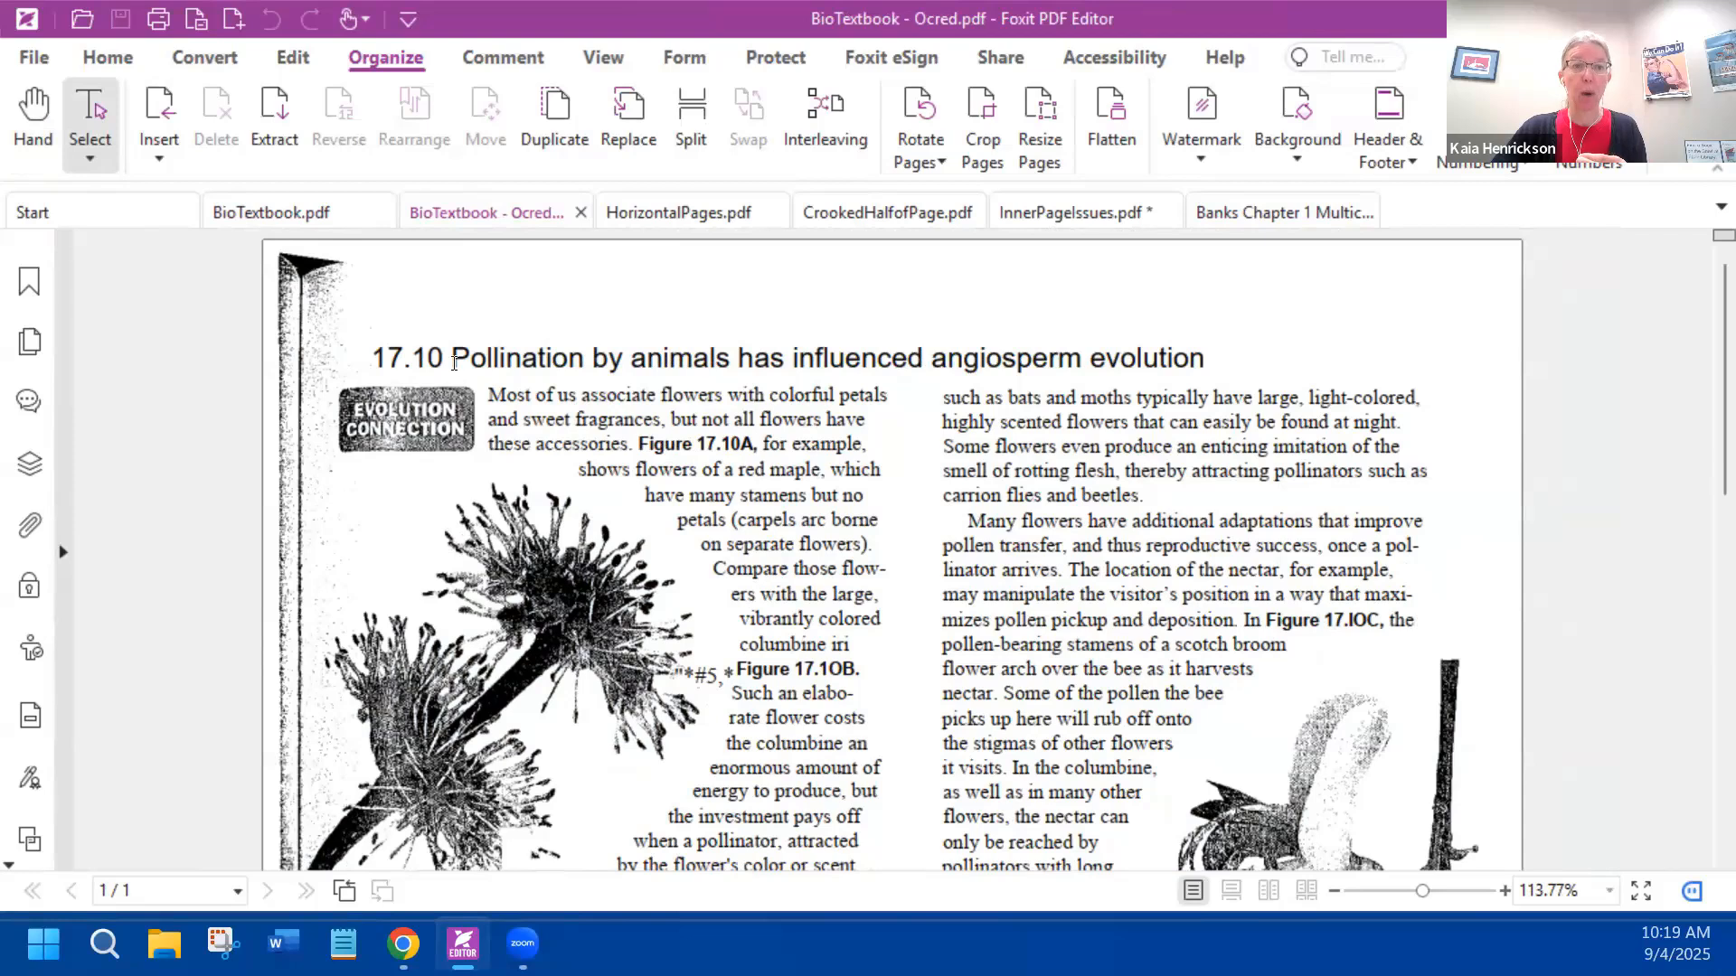
left_click_drag(375, 349, 1199, 360)
left_click_drag(631, 395, 750, 464)
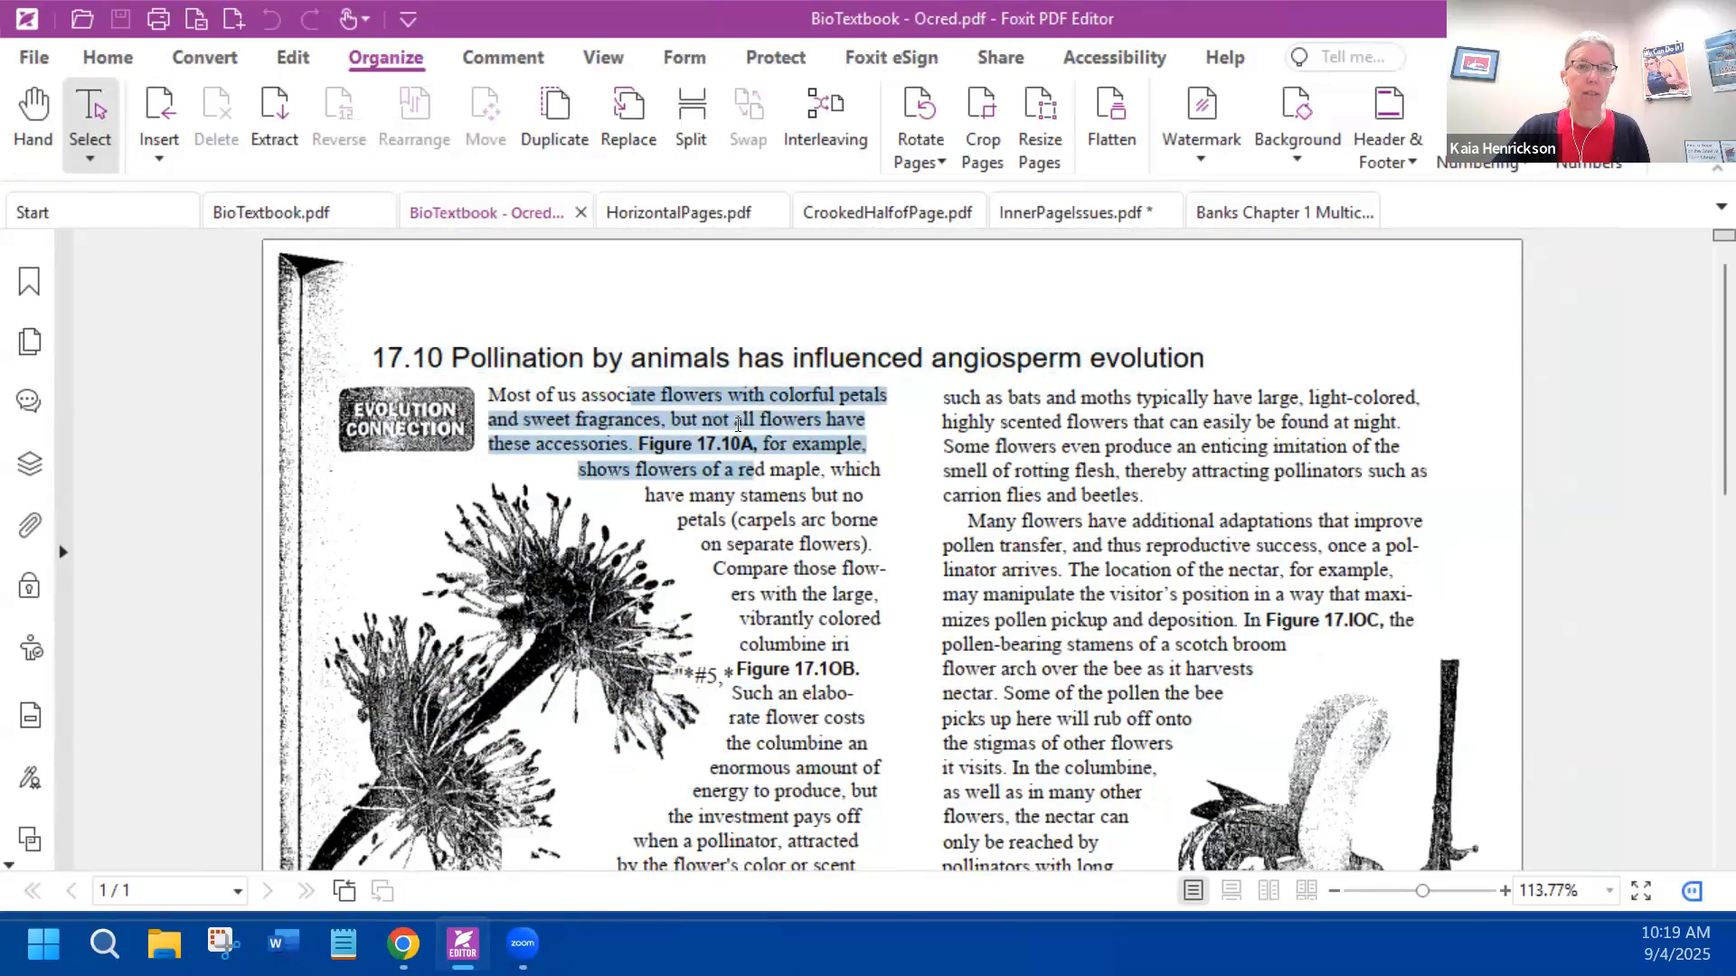
left_click(737, 427)
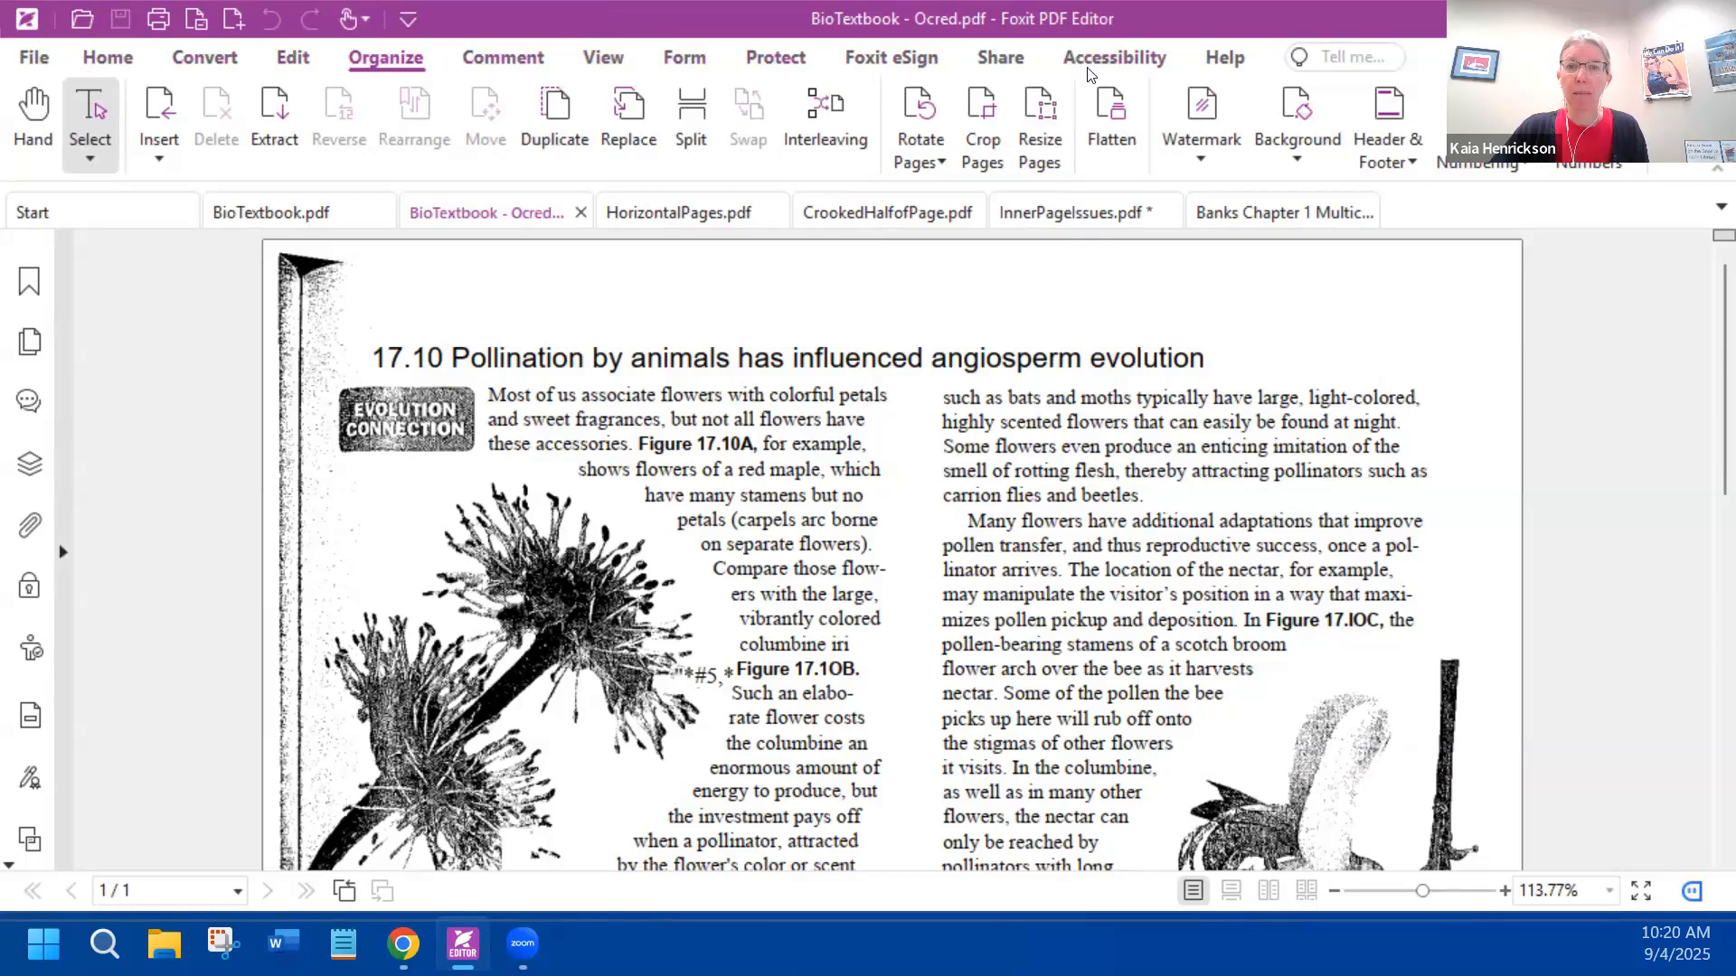
- Run a full accessibility check on the OCRed textbook PDF with the existing checking and report options
left_click(1137, 59)
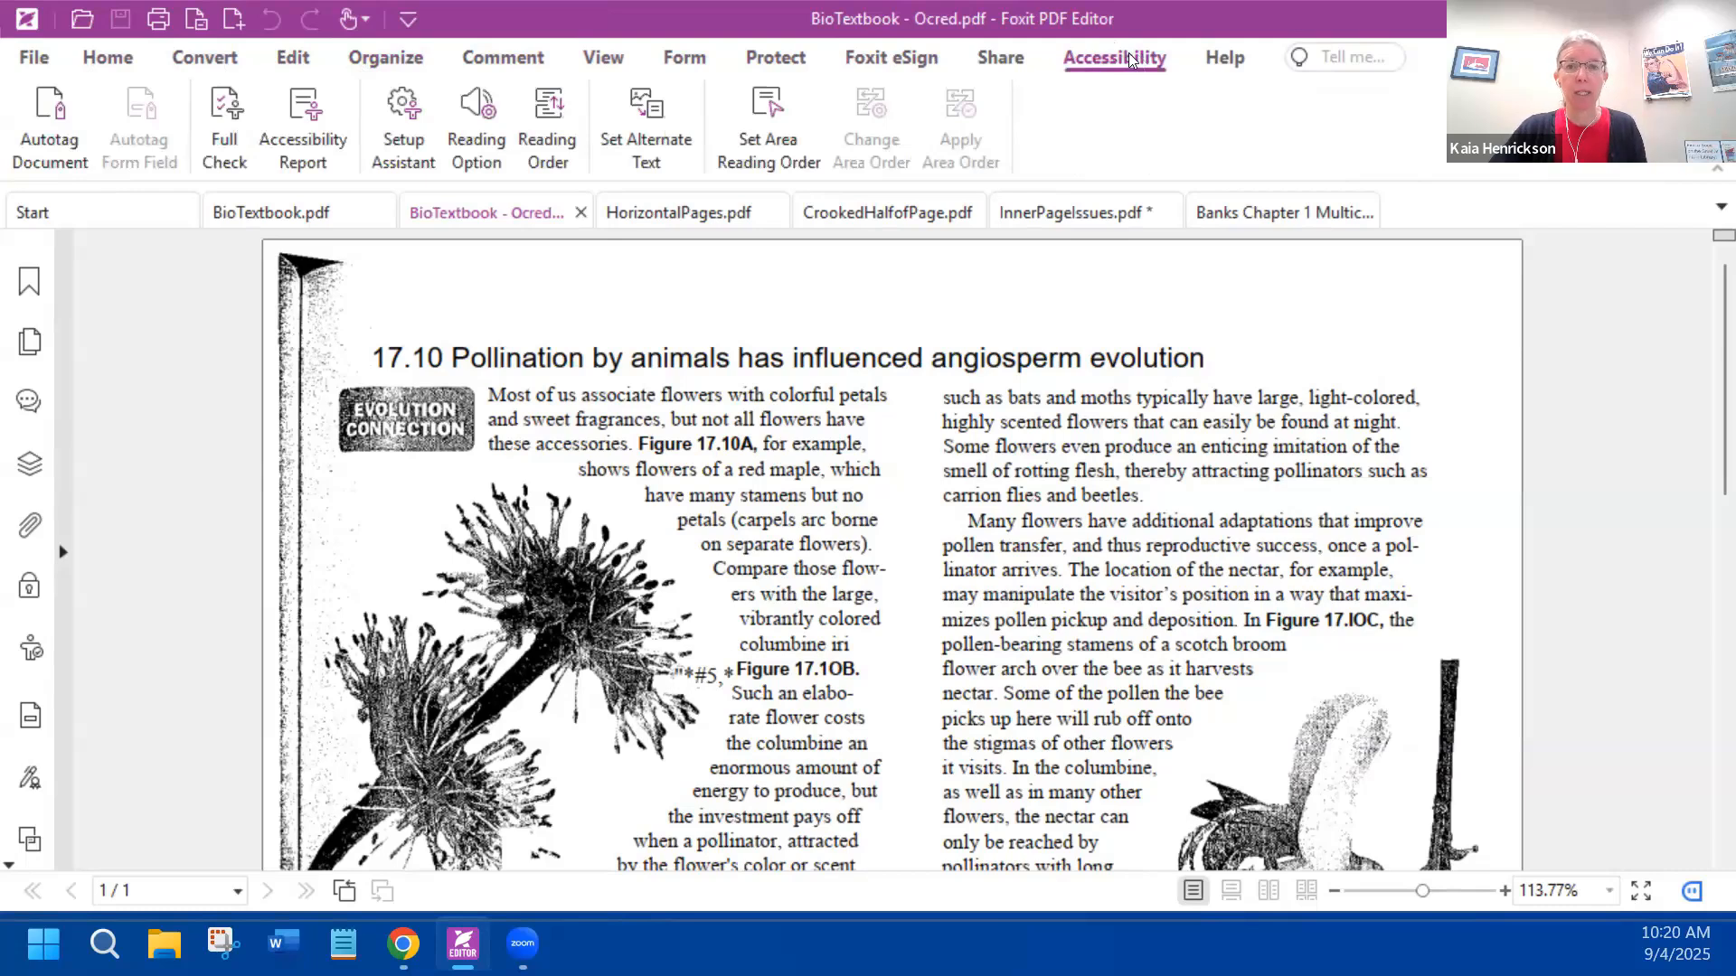
left_click(226, 124)
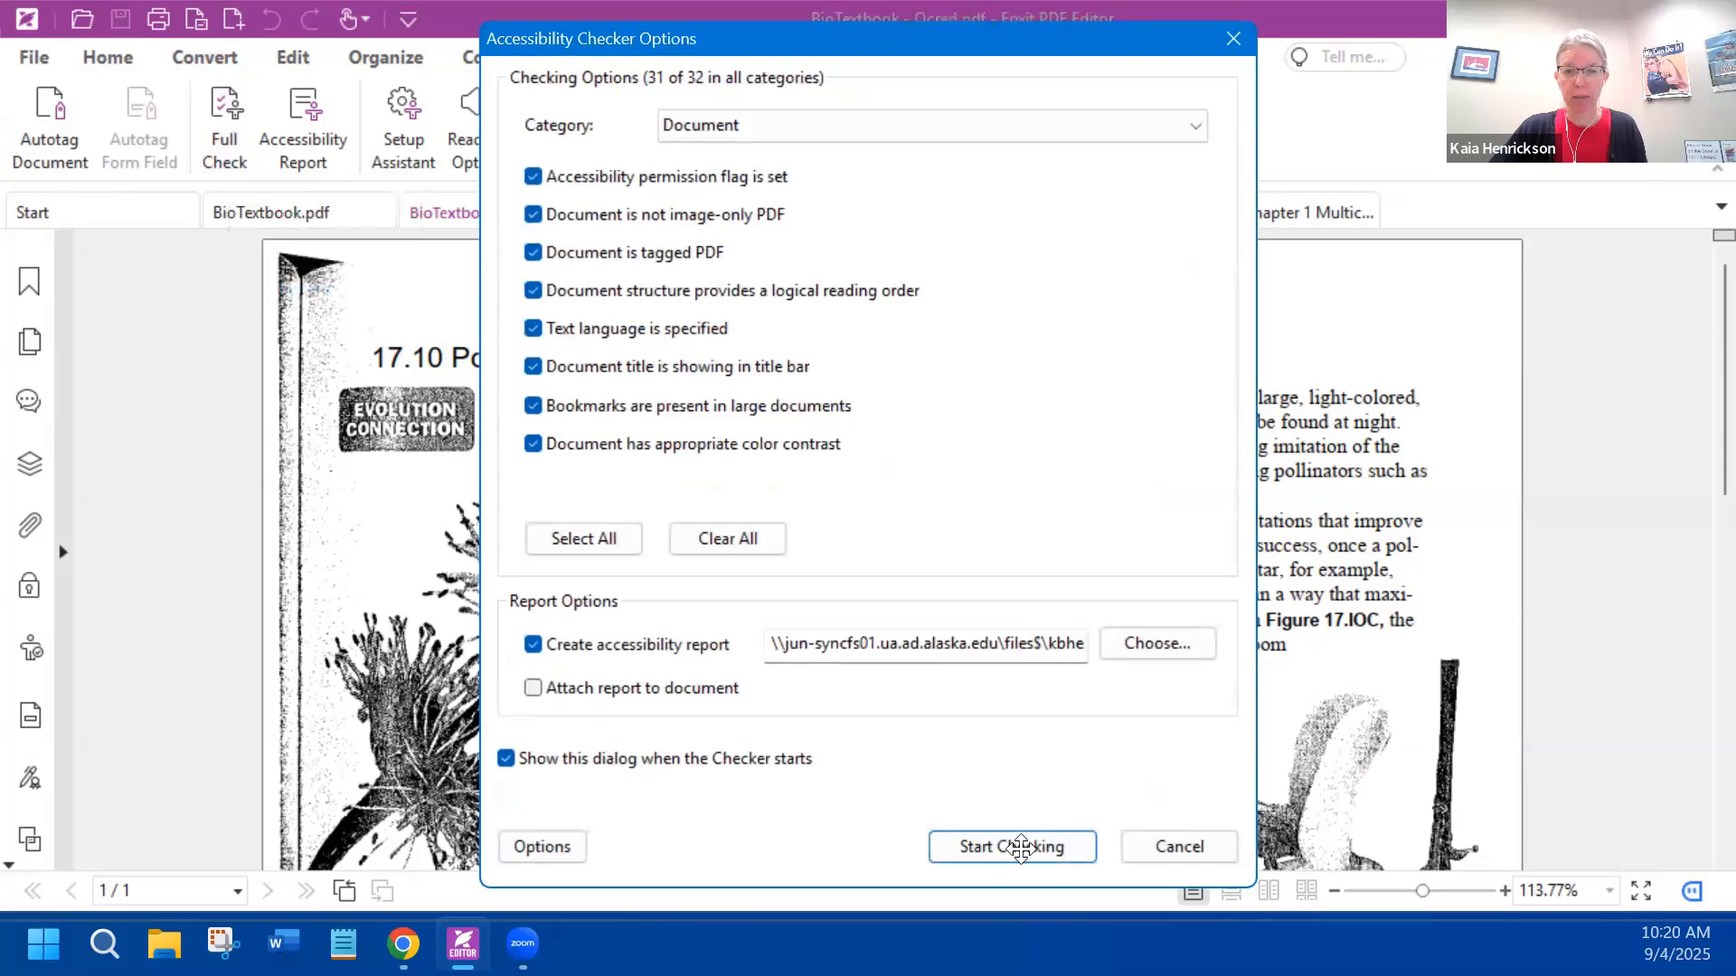
left_click(1013, 846)
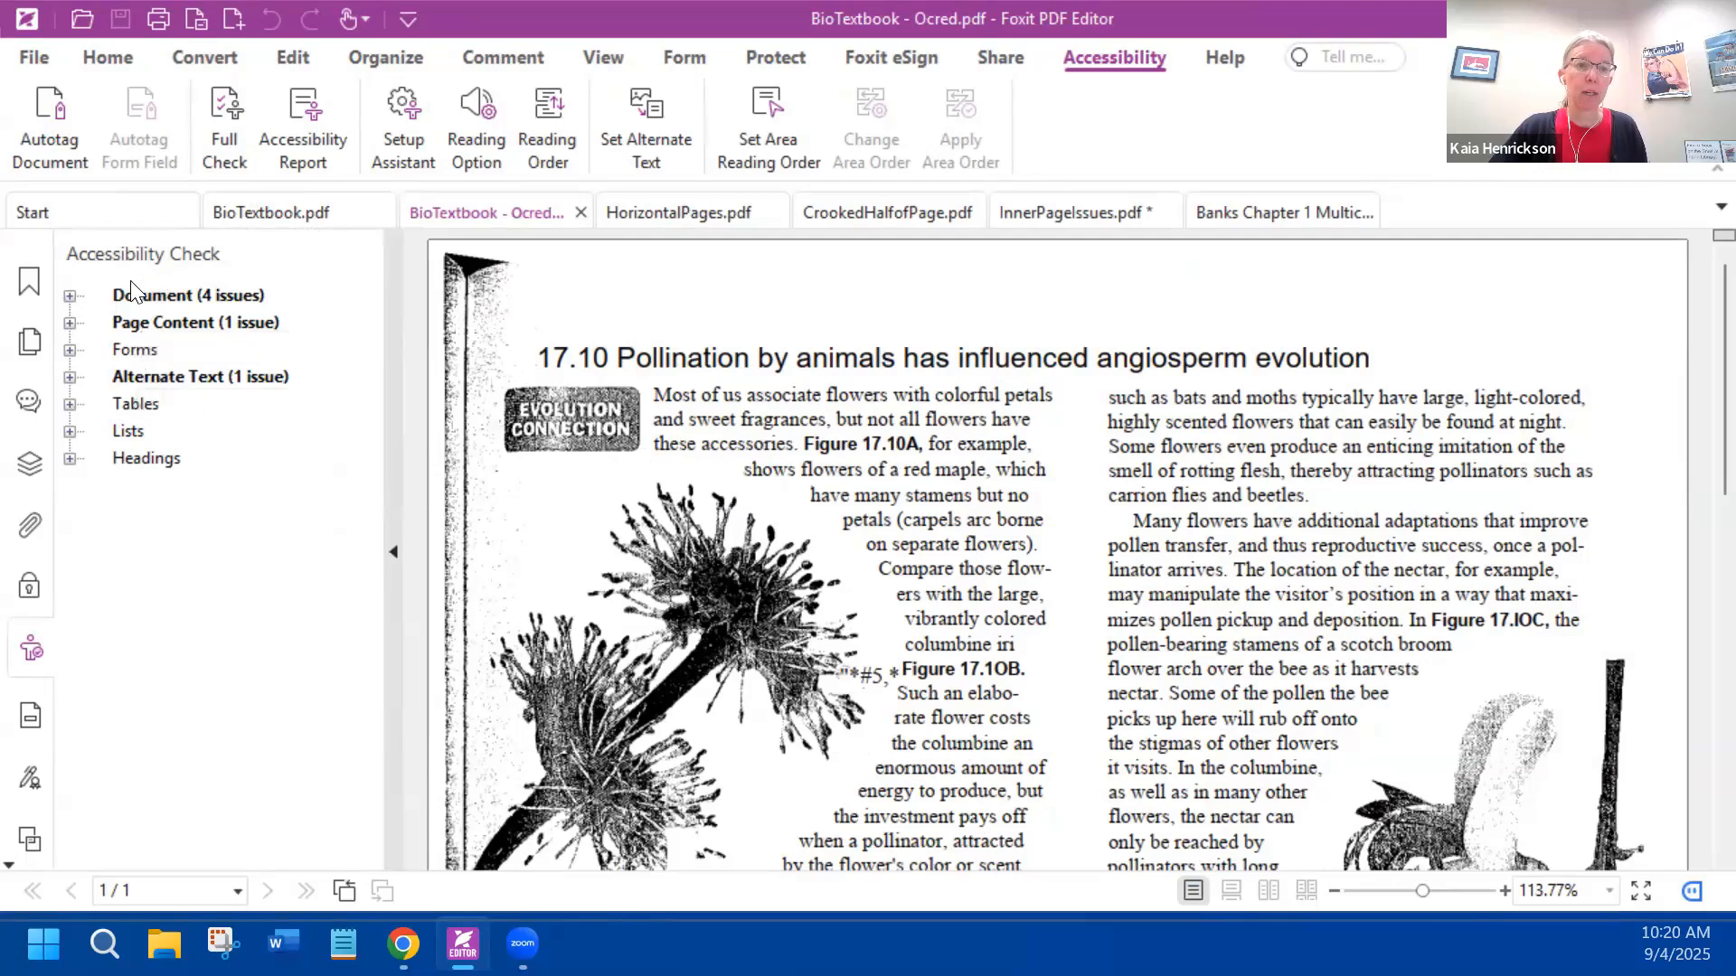
- Fix the Primary language issue in the Document check results by setting the reading language to English
left_click(70, 296)
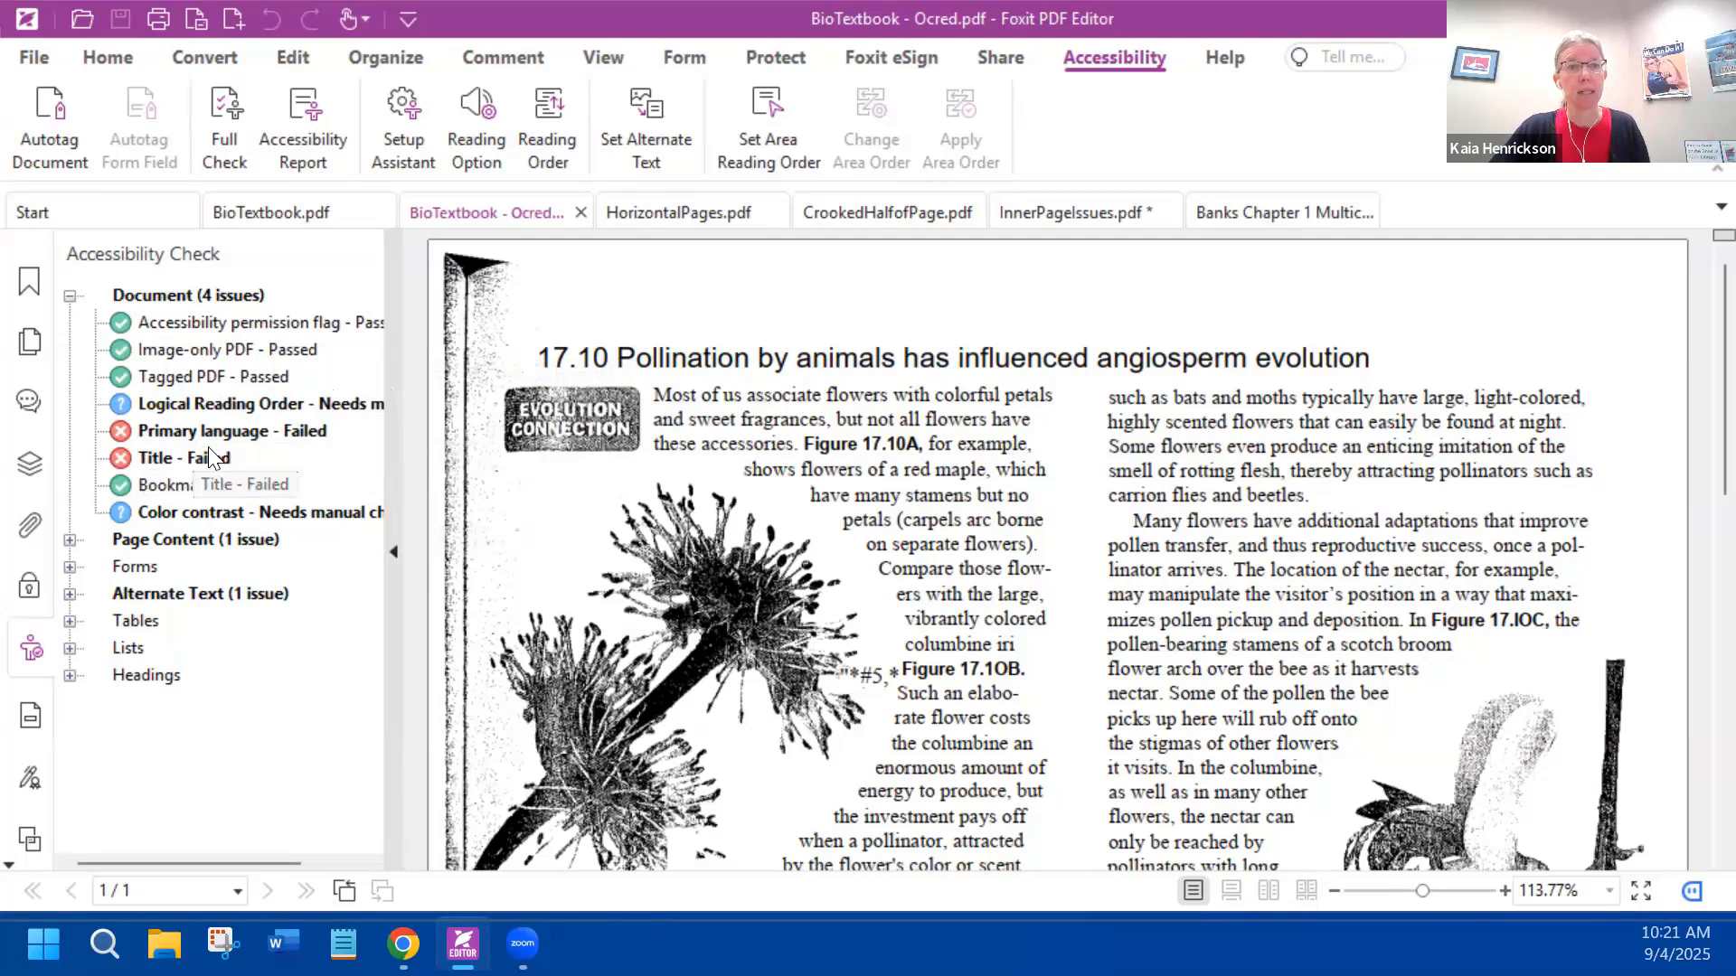
left_click(272, 431)
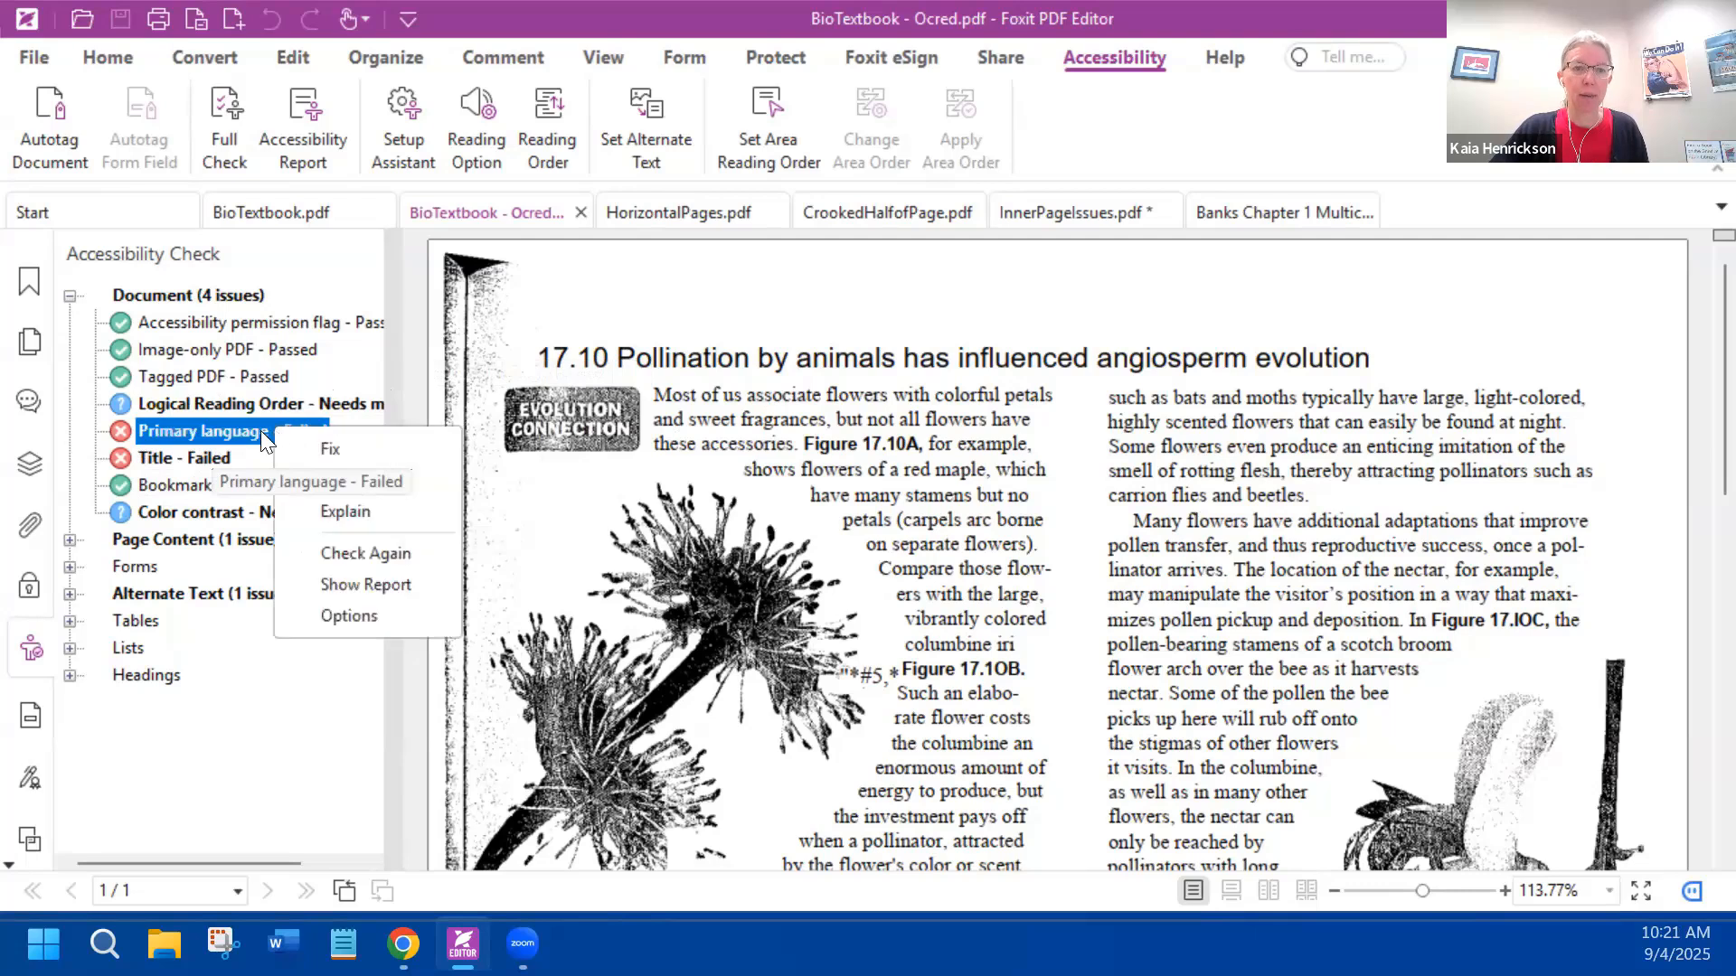
left_click(384, 446)
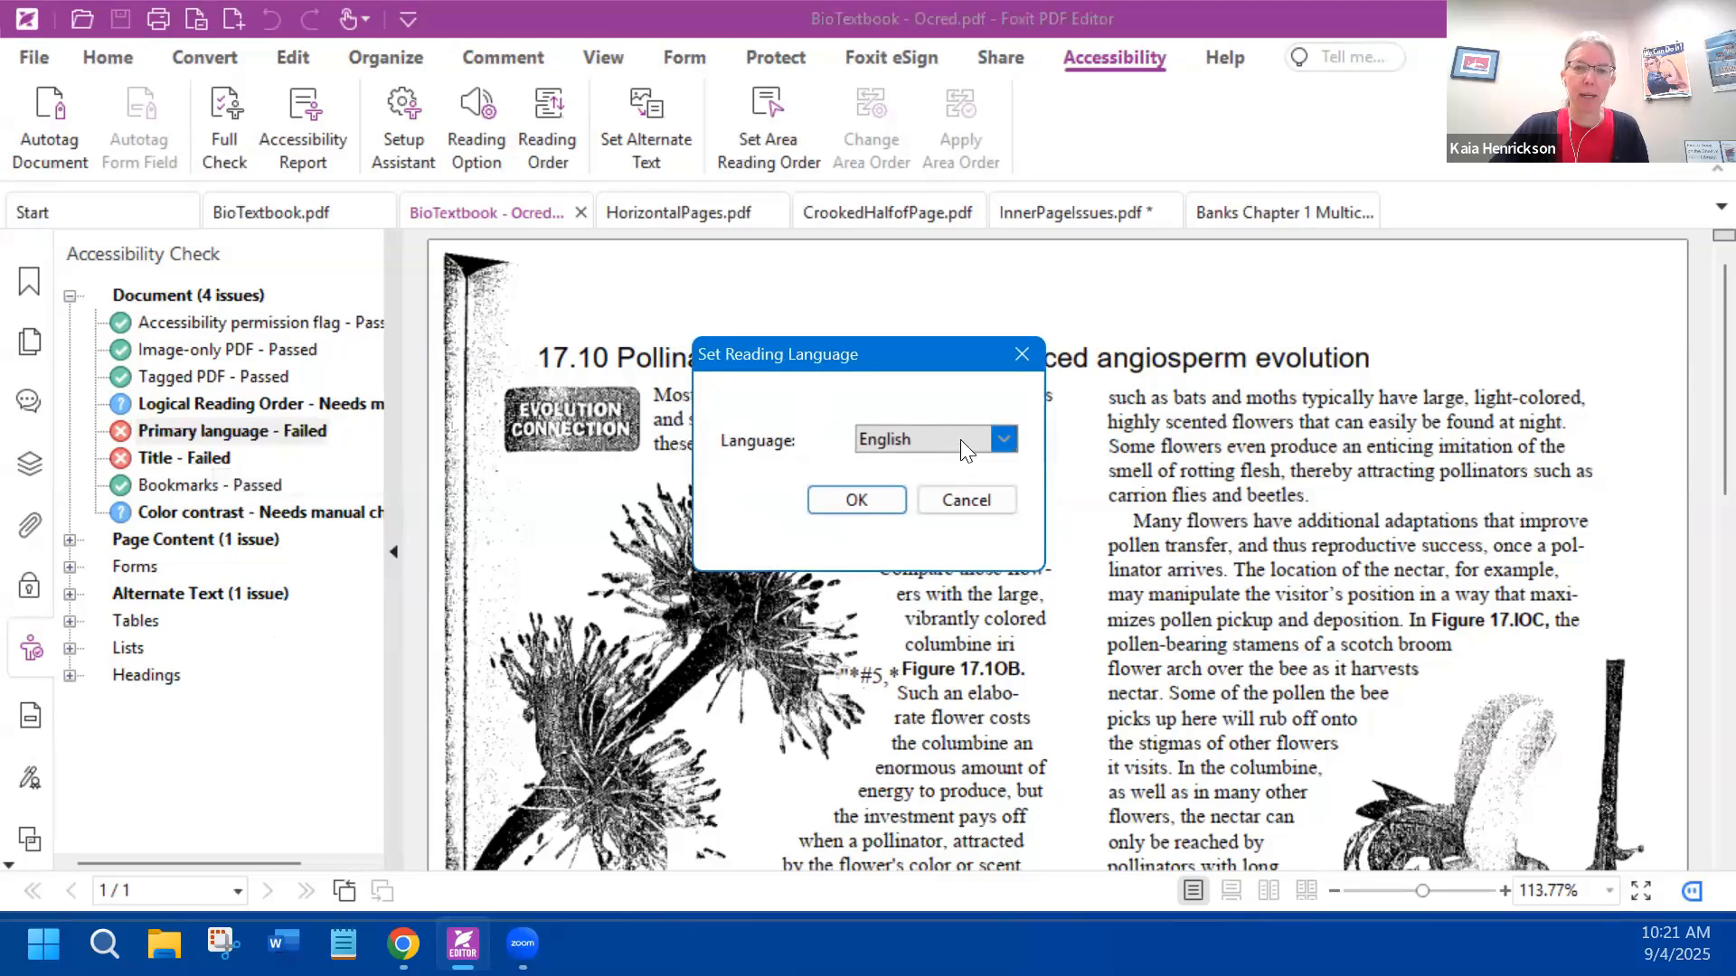
left_click(1005, 439)
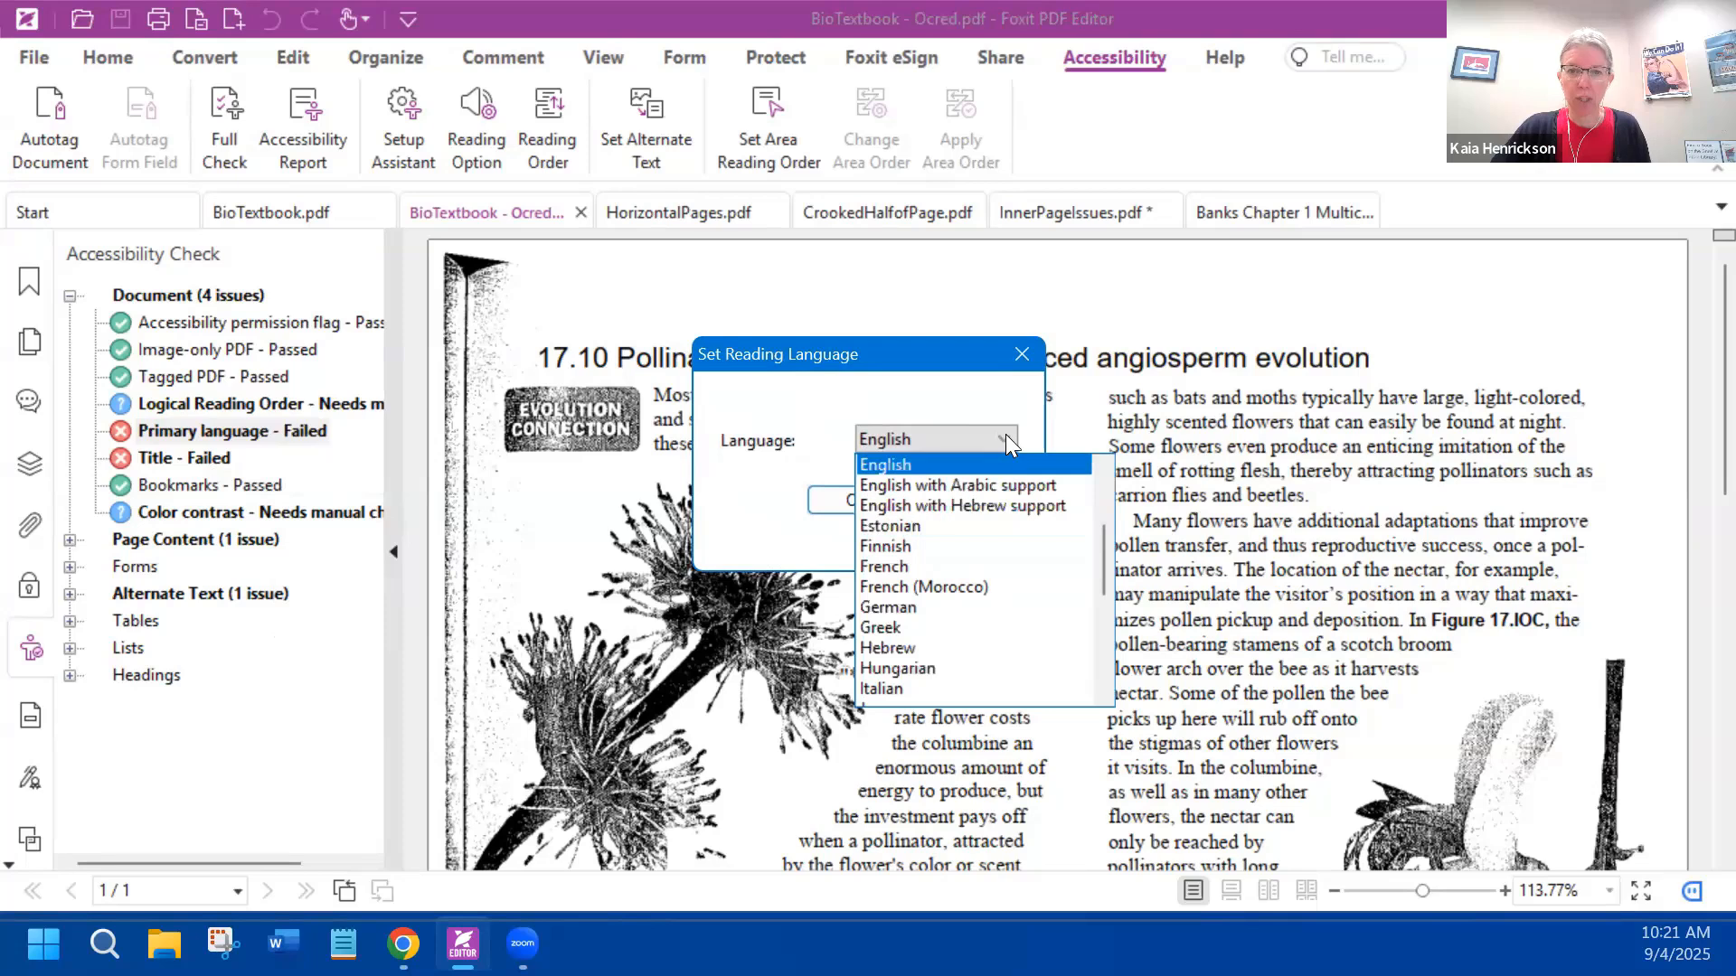
left_click(1005, 433)
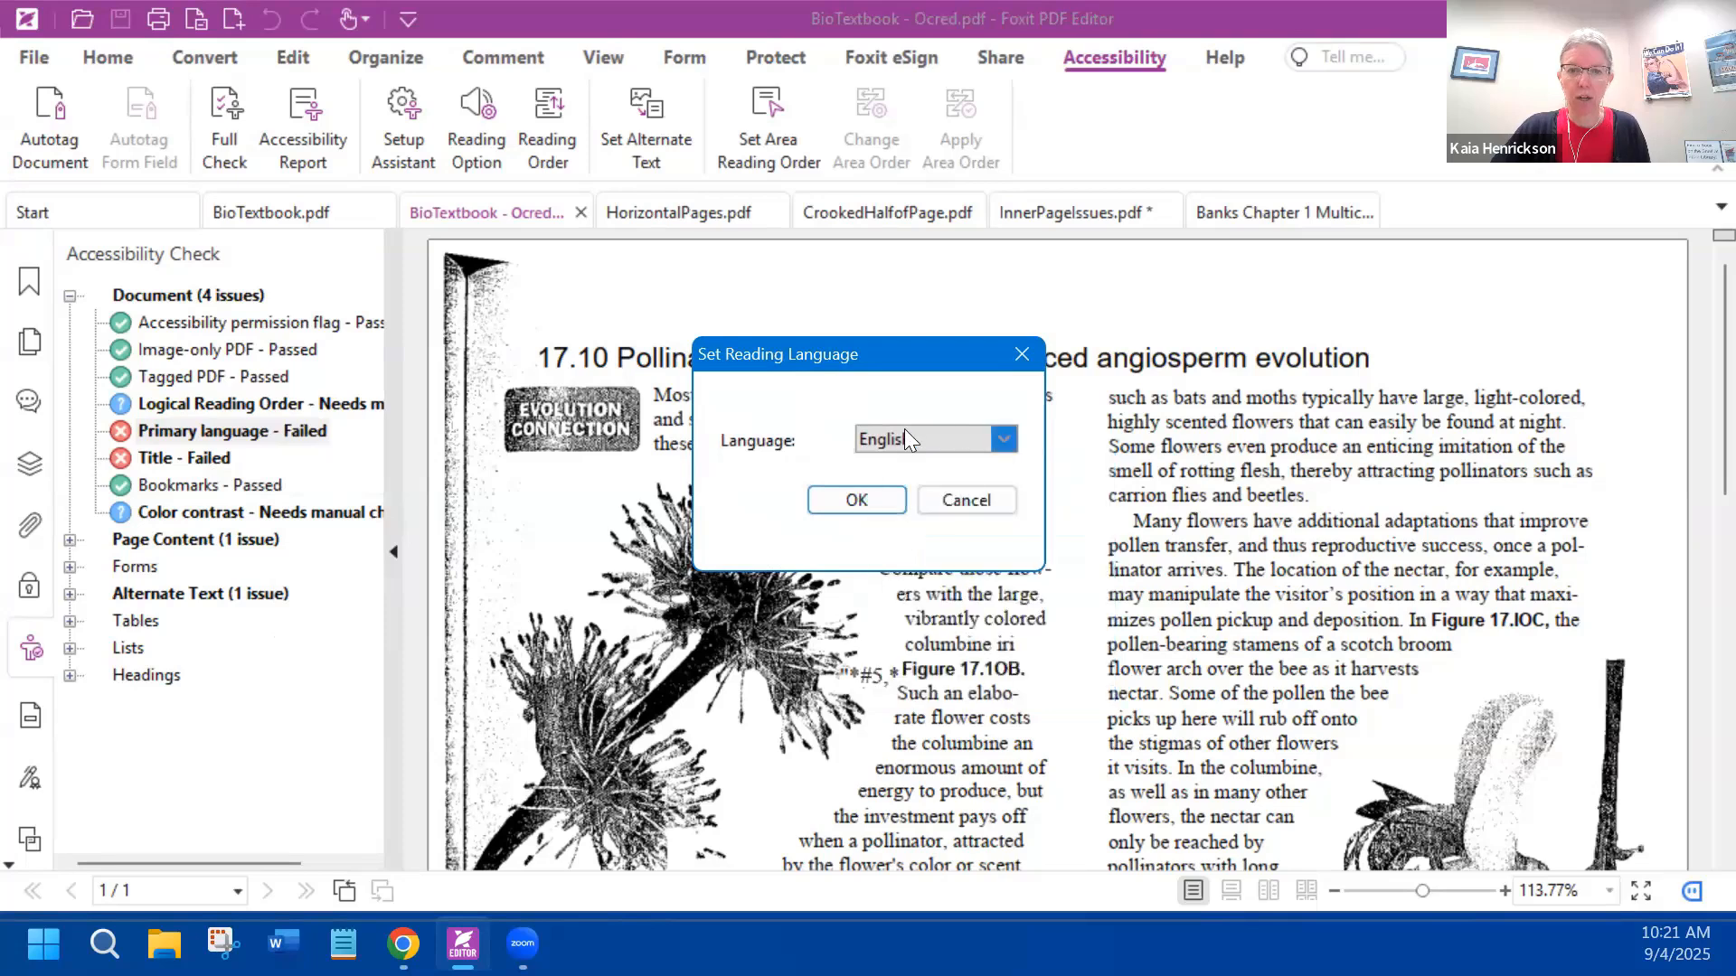
left_click(854, 503)
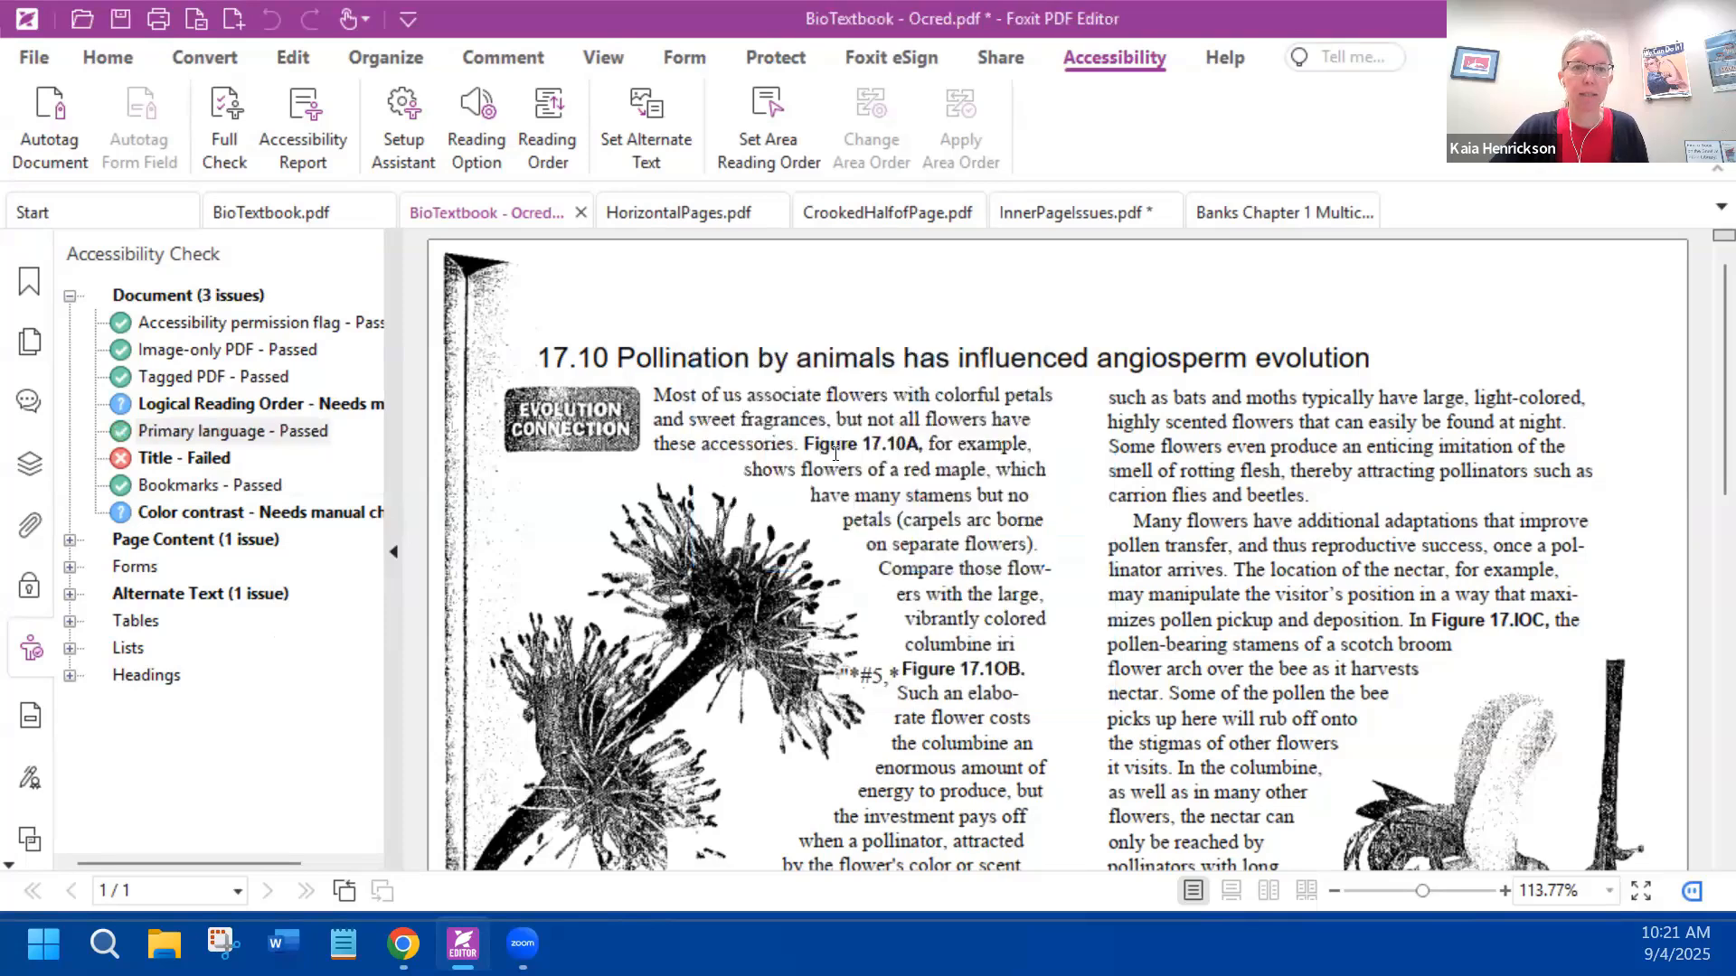
- Fix the Title issue by setting the document title to "Chapter 17 Biology"
right_click(174, 461)
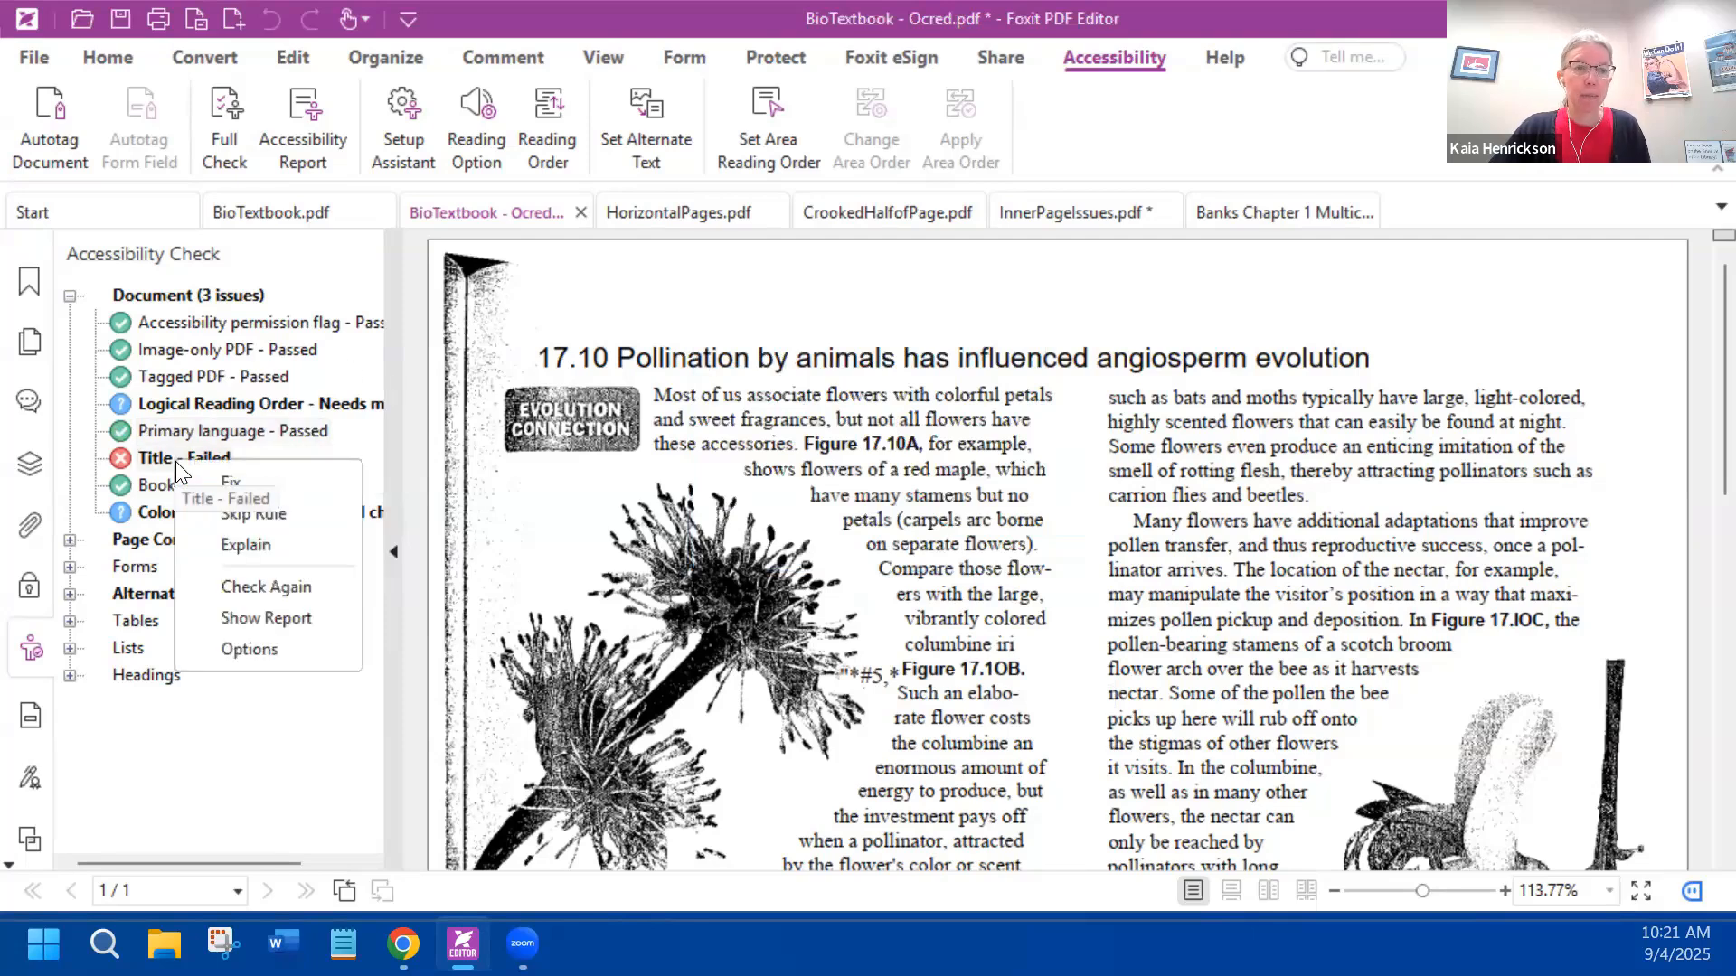
left_click(278, 481)
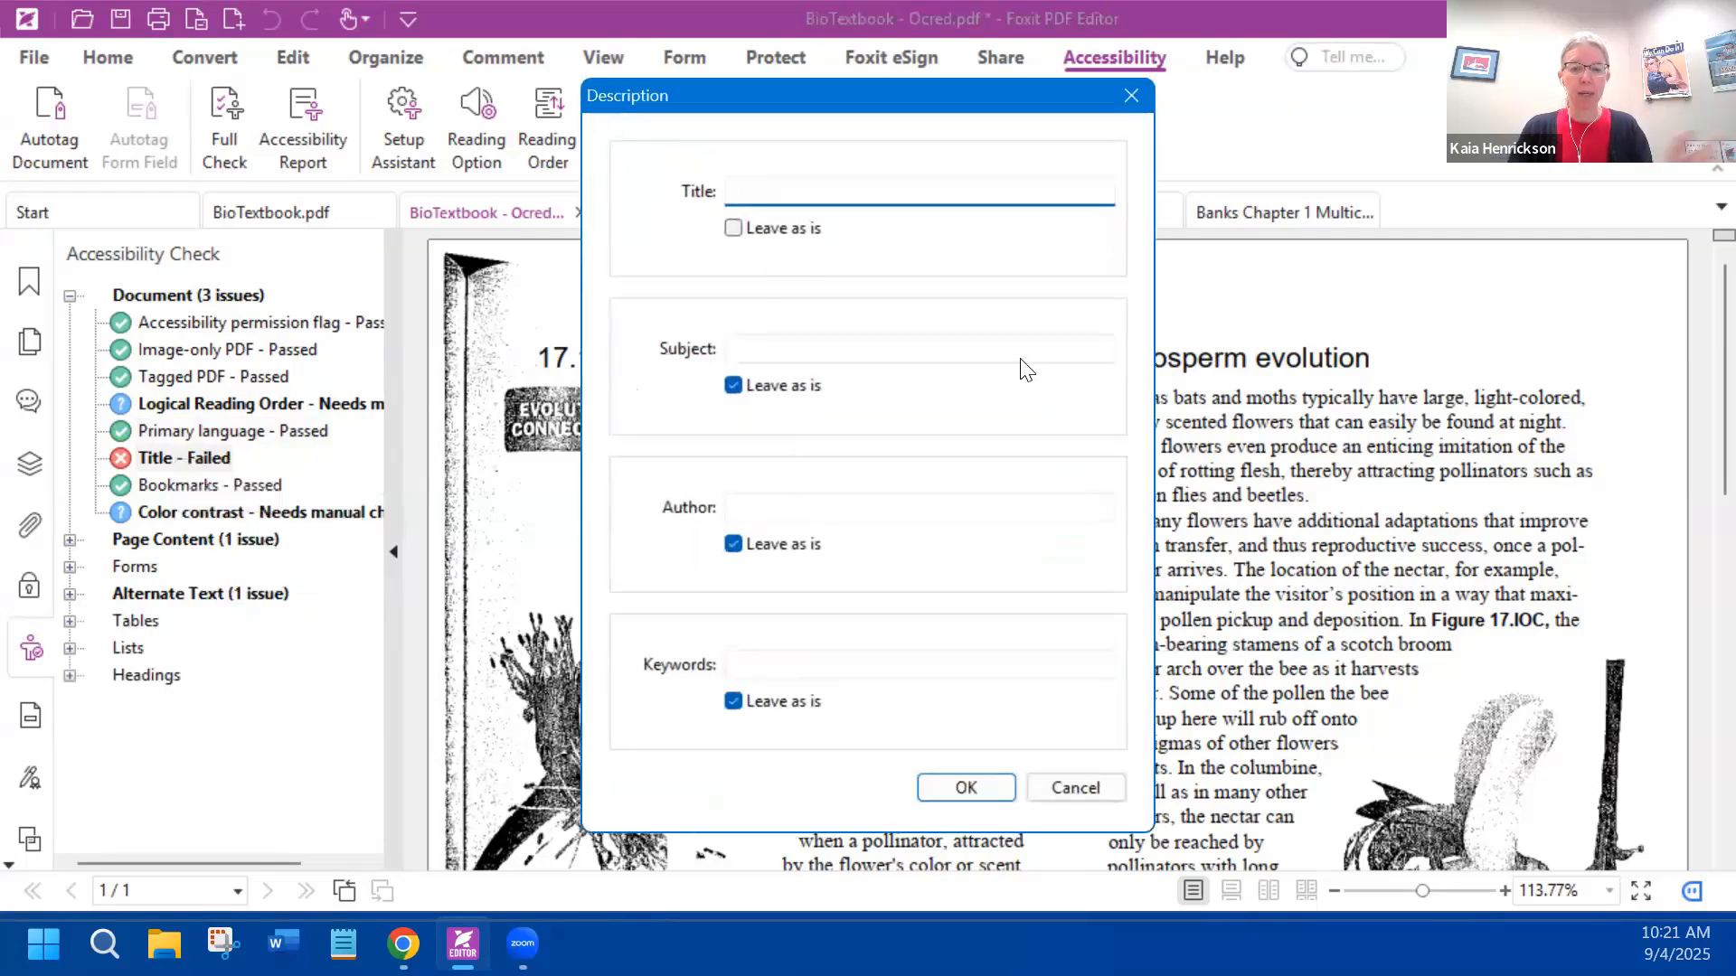
type("Chapter 17 Biology")
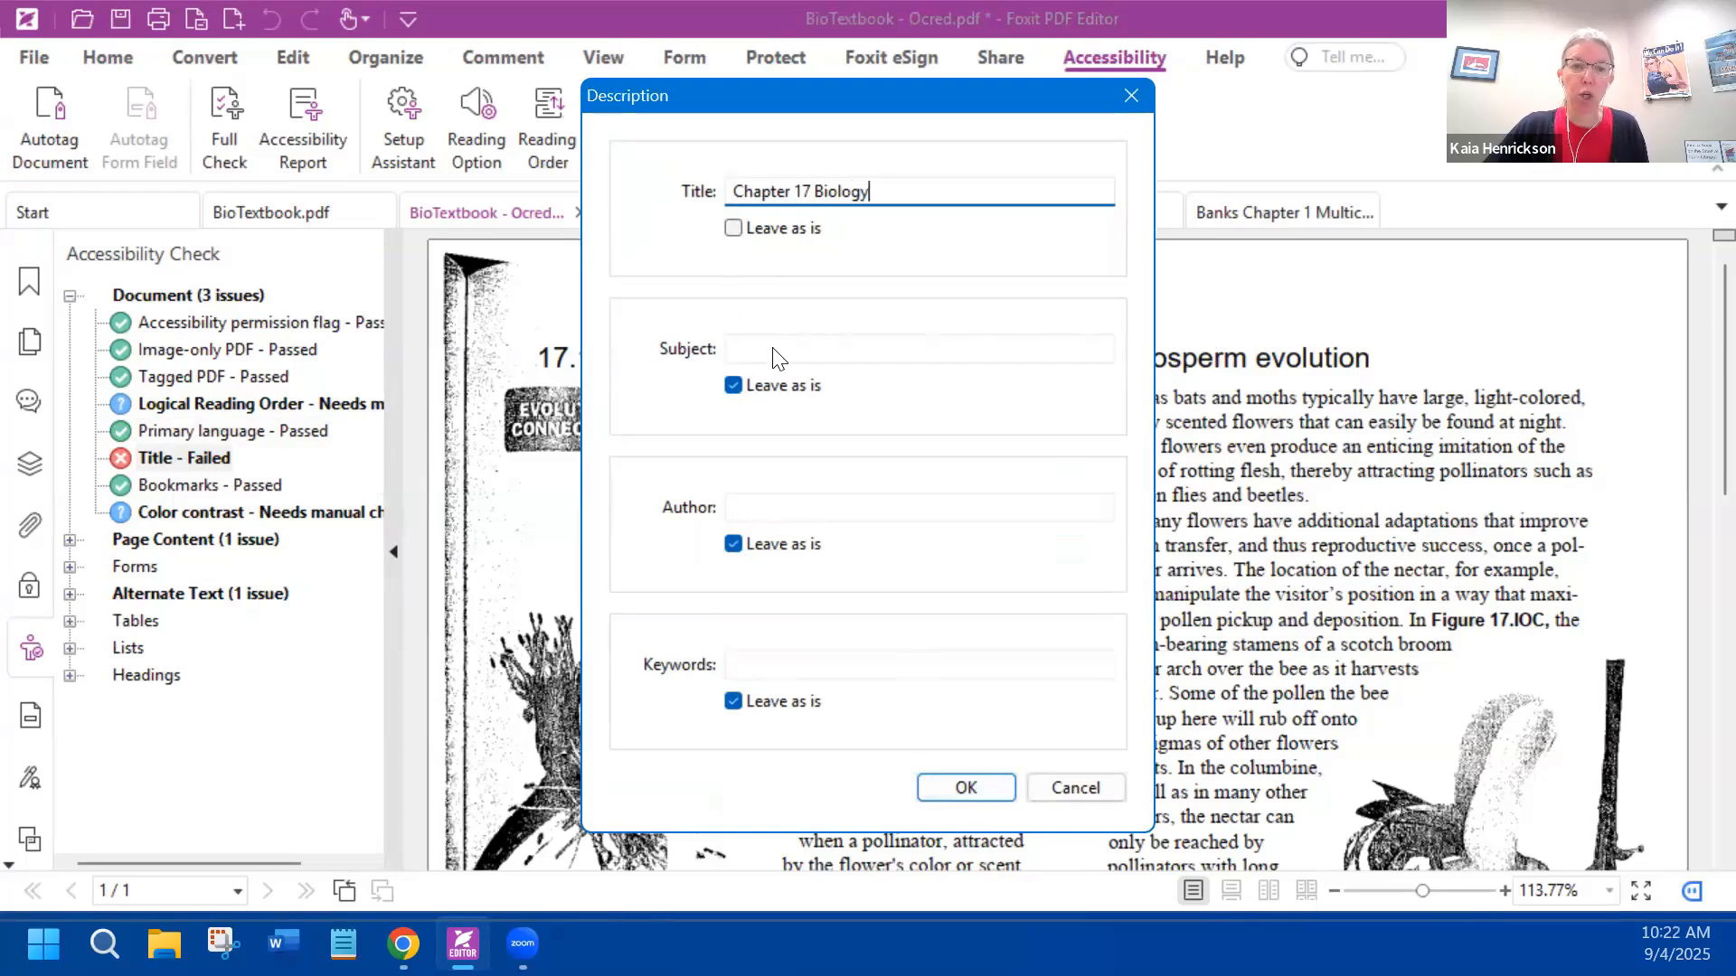
left_click(973, 790)
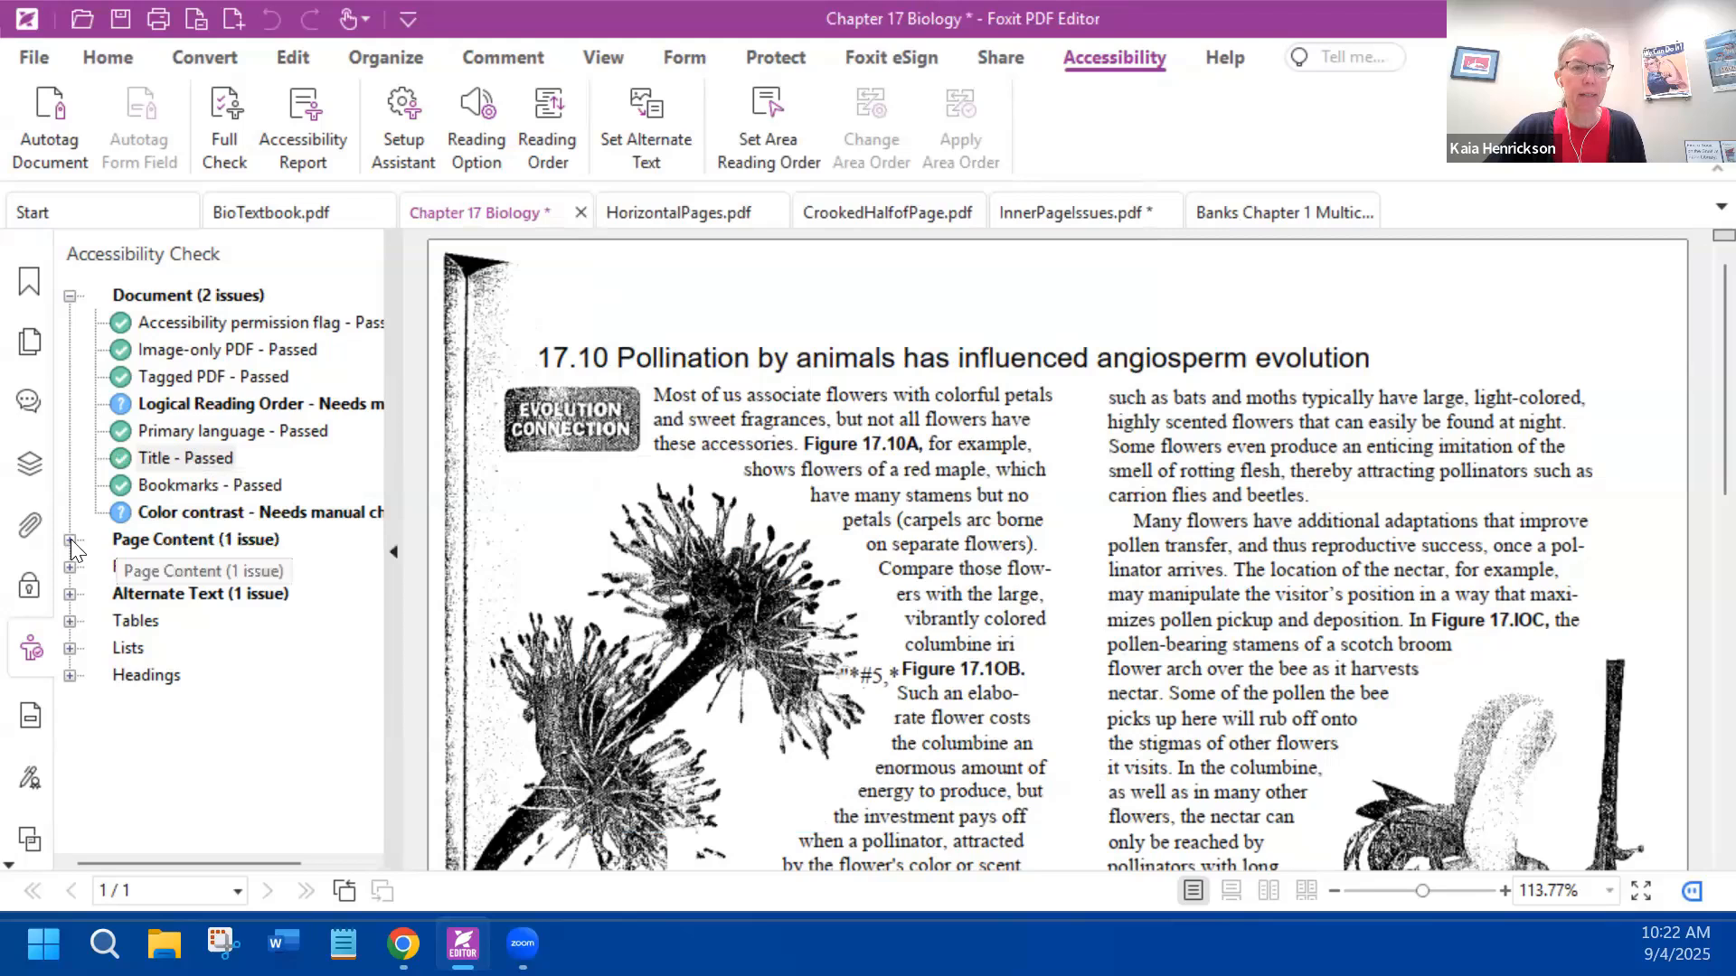
- Fix the Tab order issue in the Page Content check results
left_click(70, 297)
left_click(70, 324)
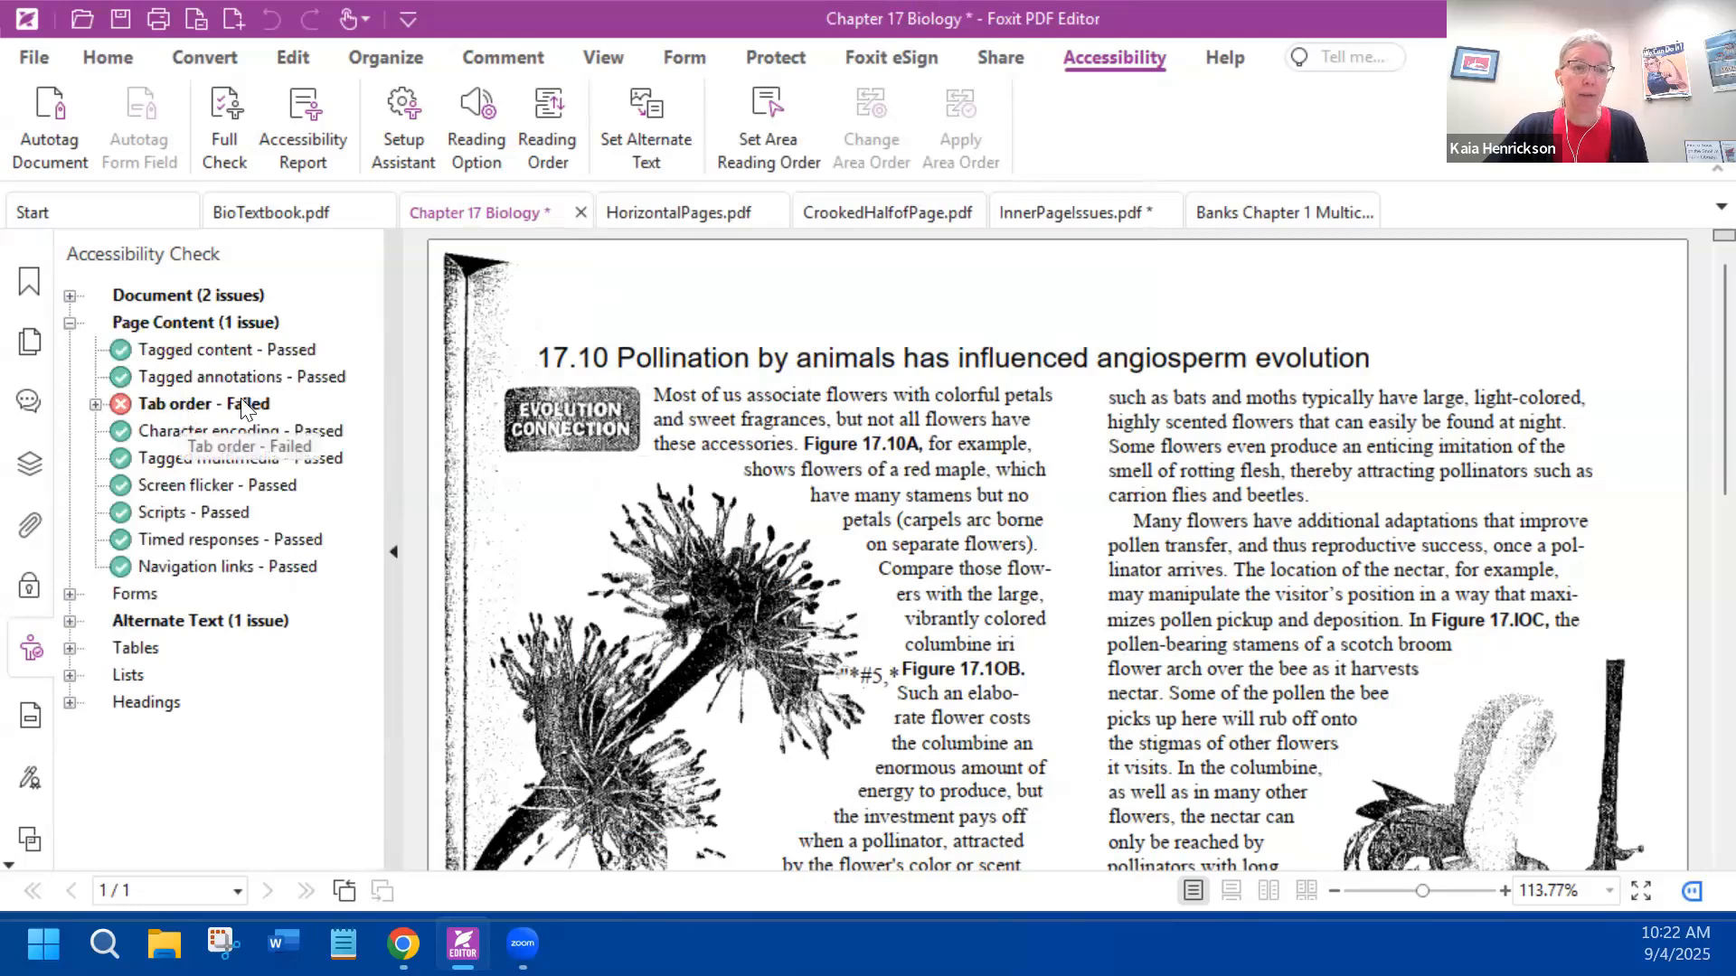
right_click(243, 400)
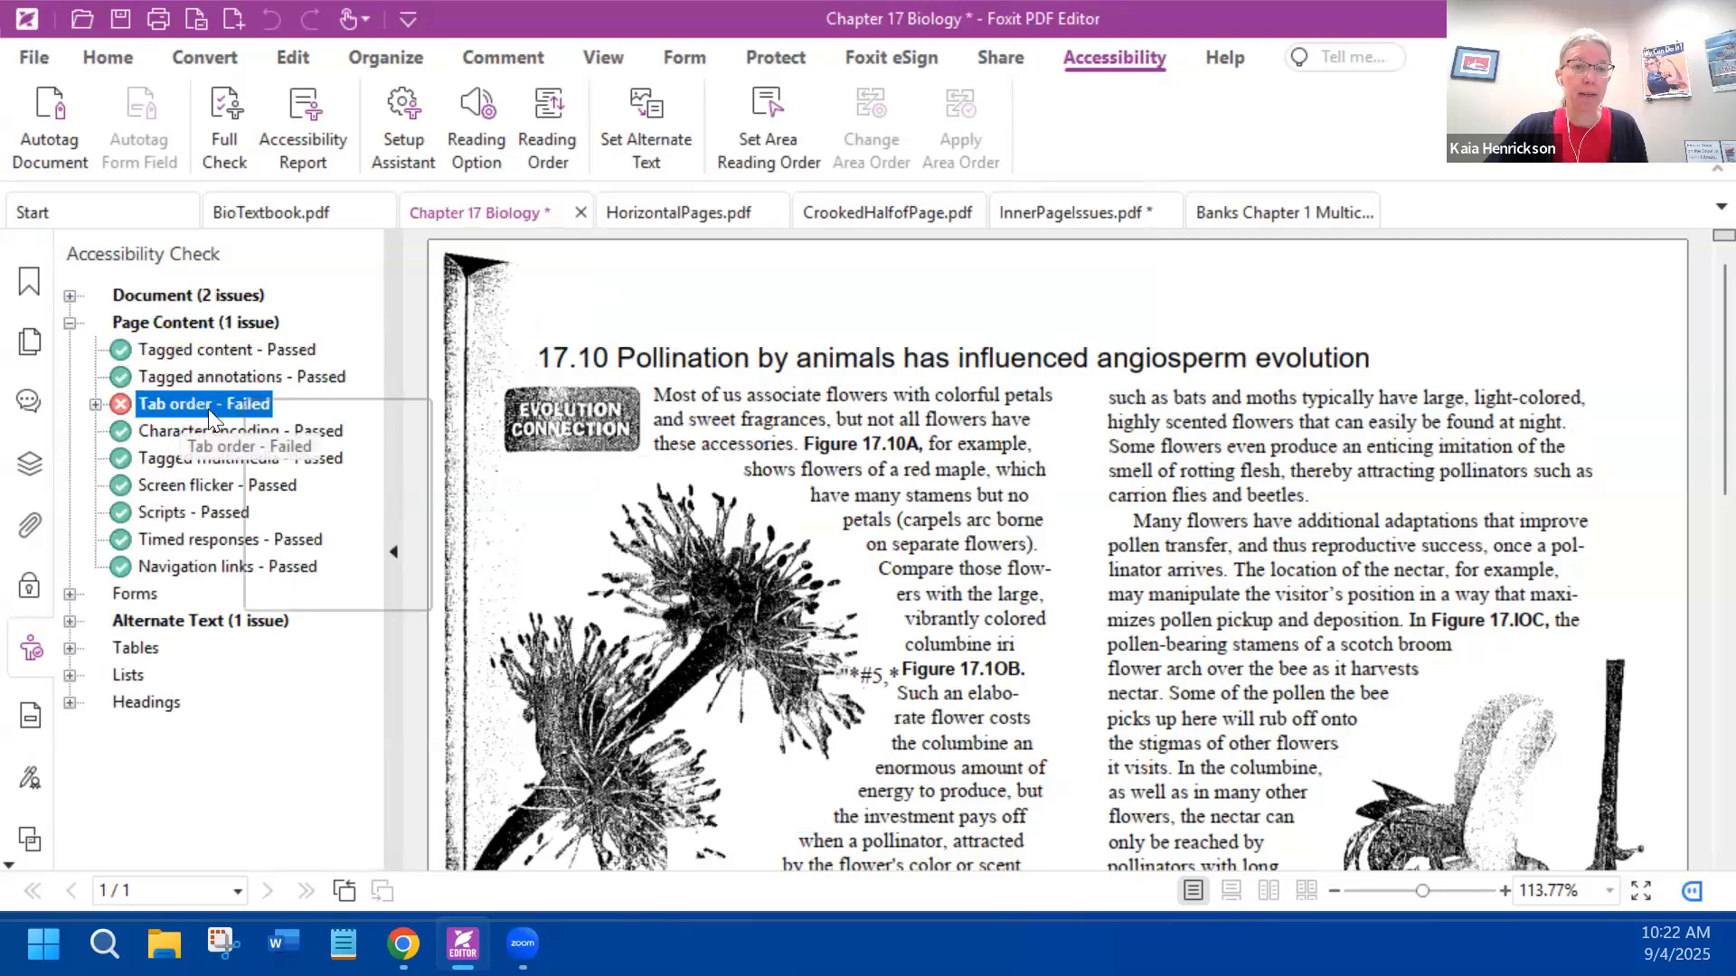
left_click(331, 418)
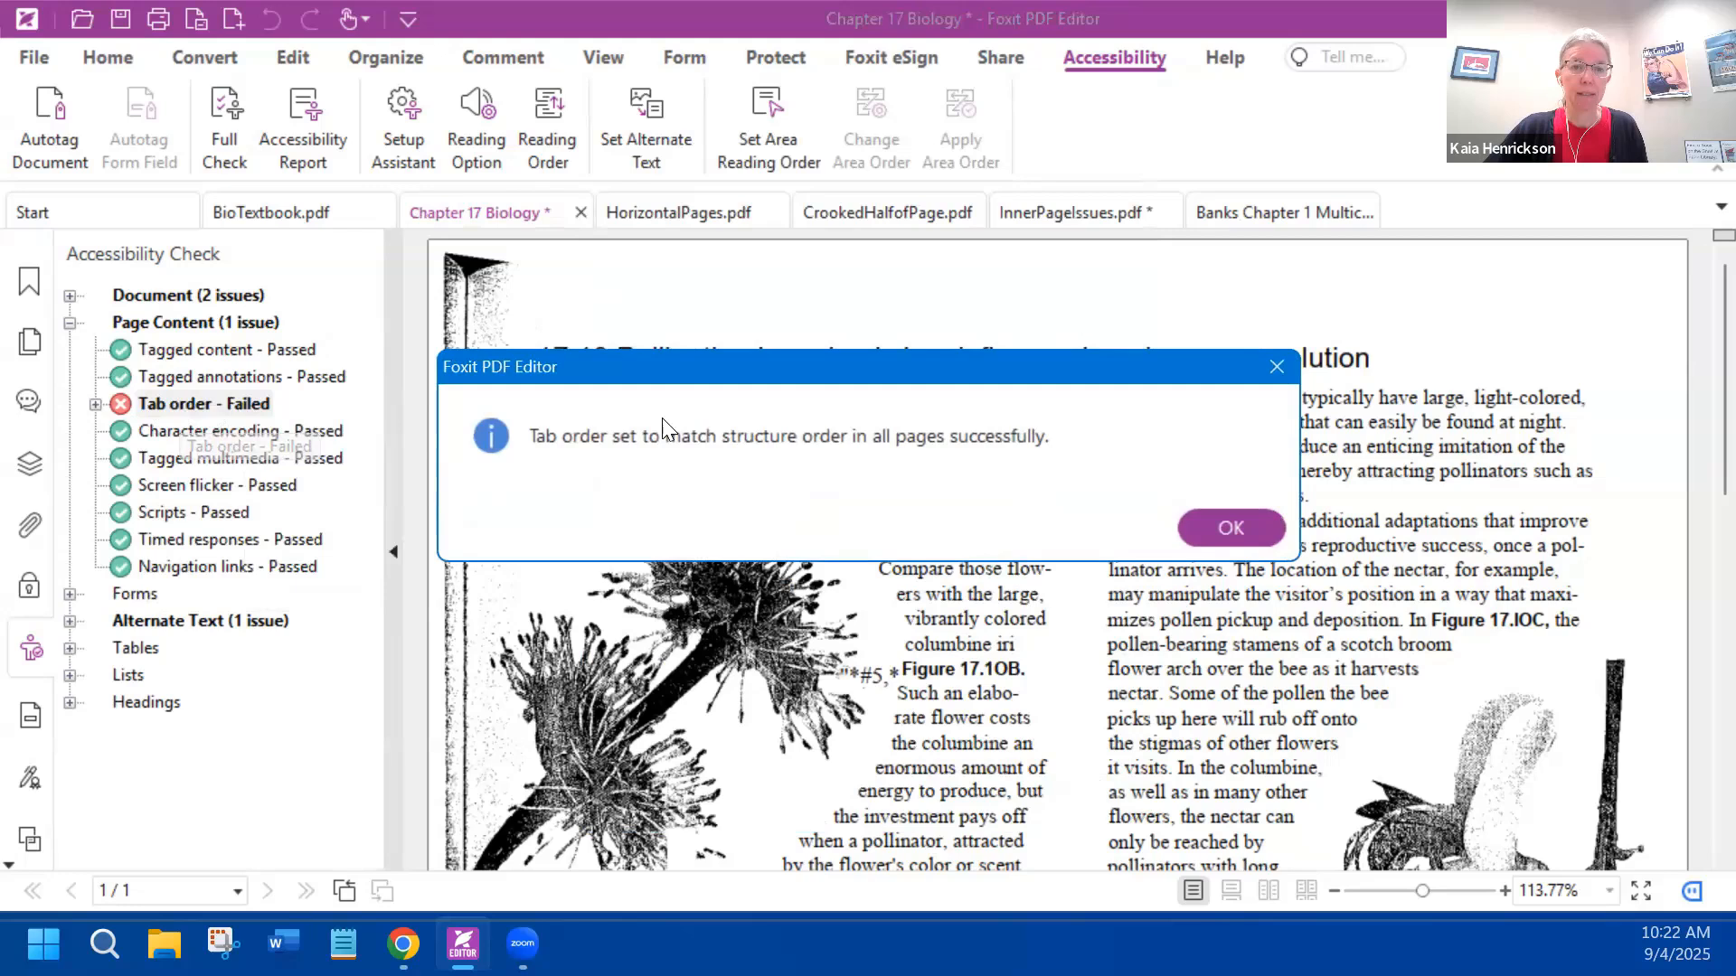
left_click(1252, 527)
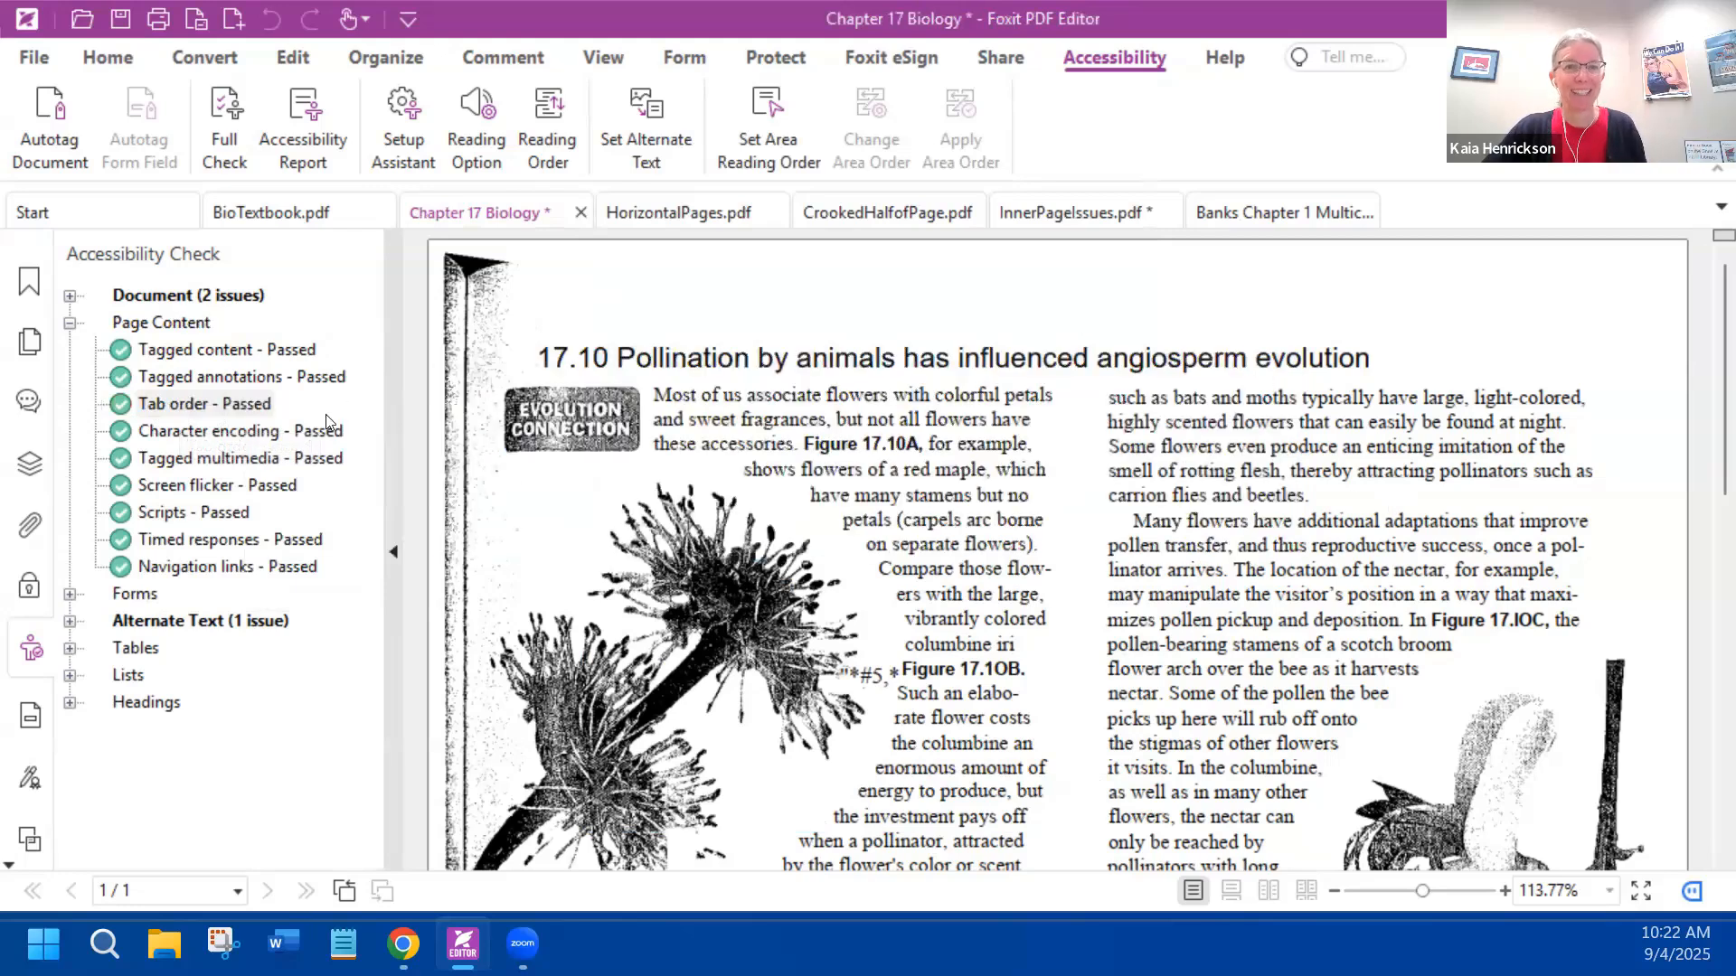
left_click(70, 323)
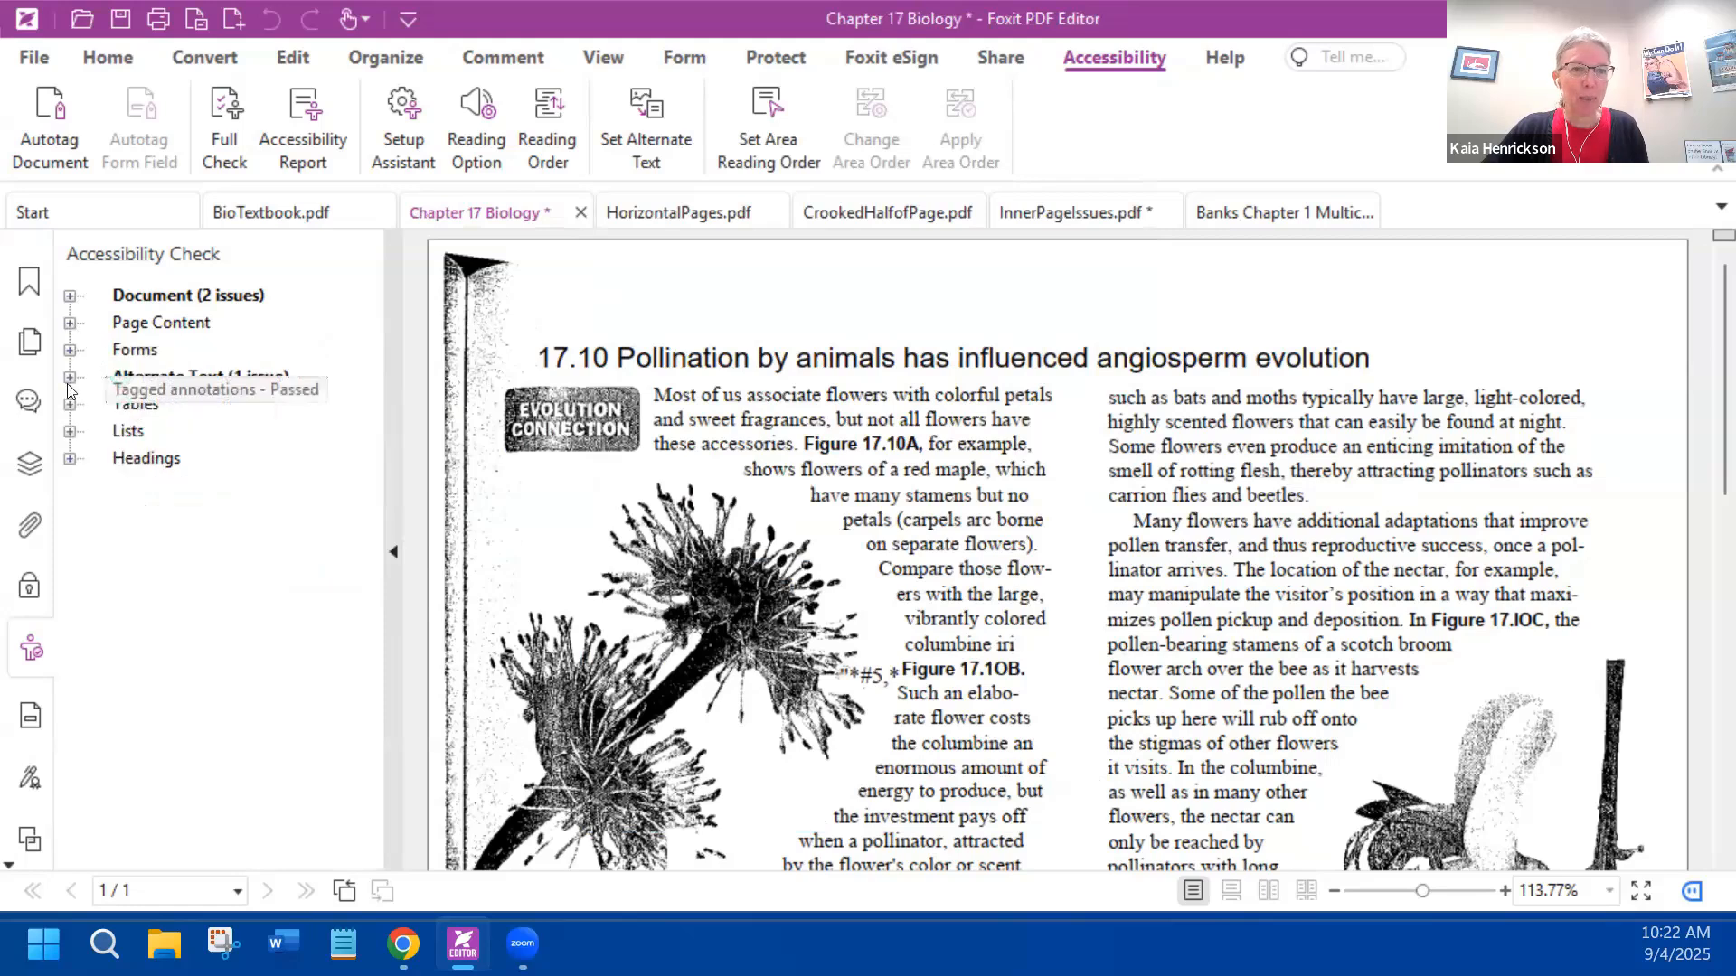
- Open the Figures alternate text issue for fixing and give the first image the alternate text "Red maple flowers"
left_click(70, 377)
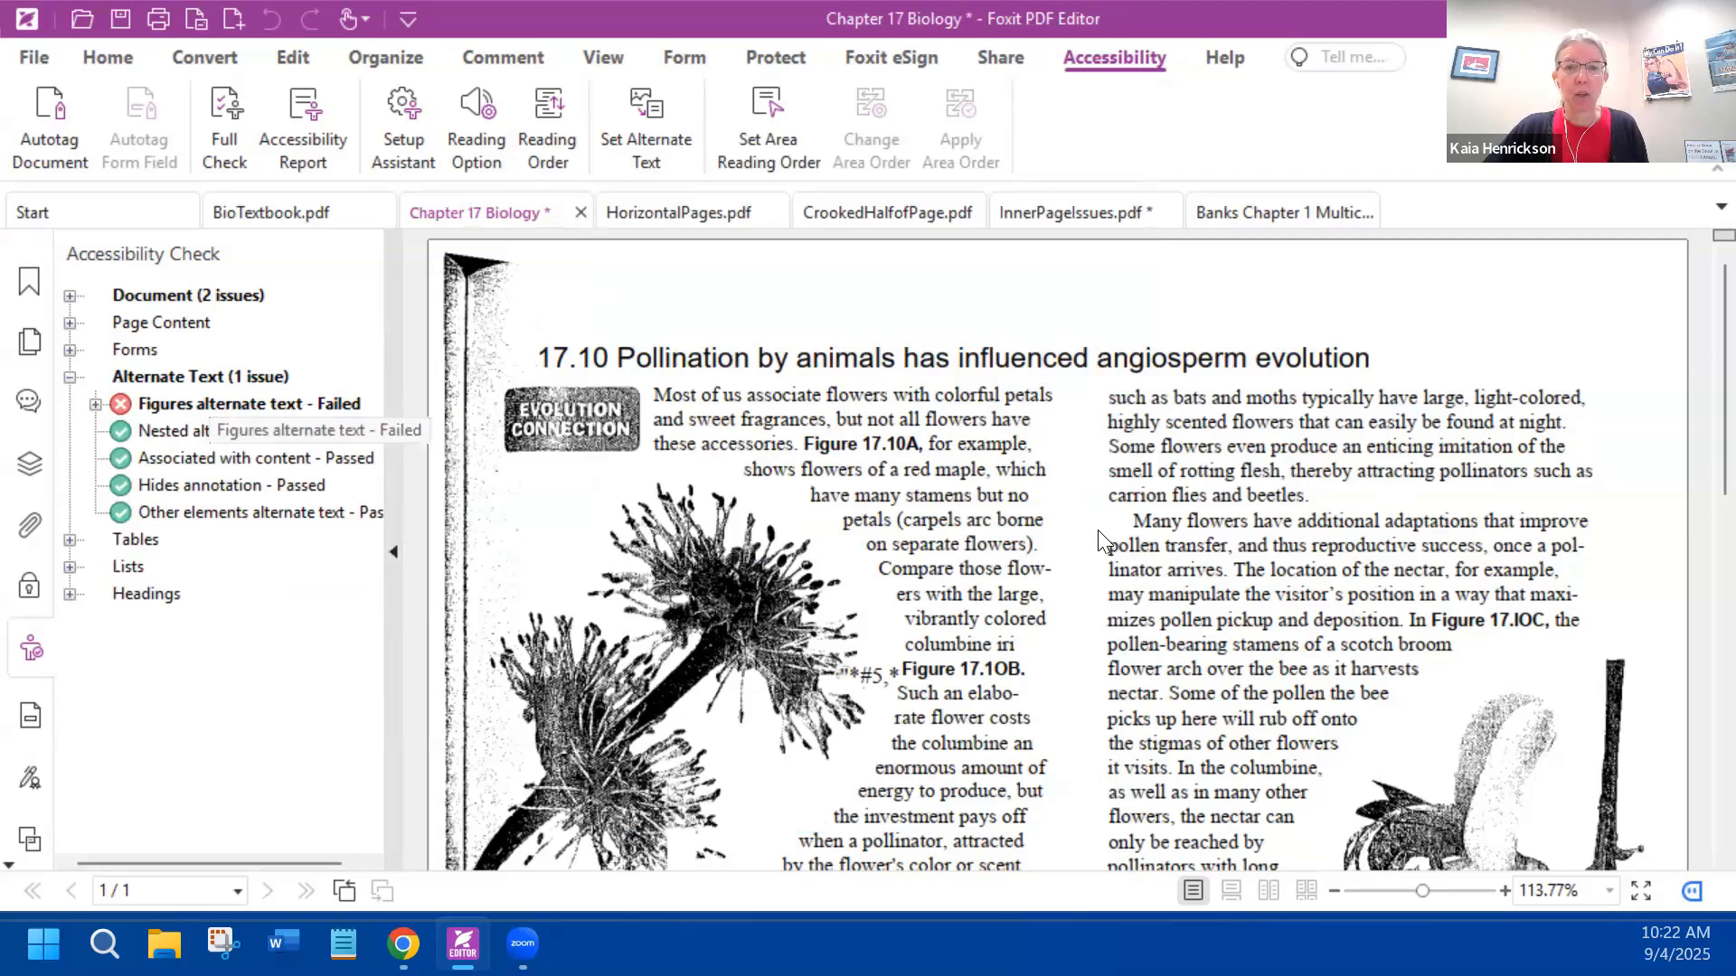
scroll(1097, 530, "down", 3)
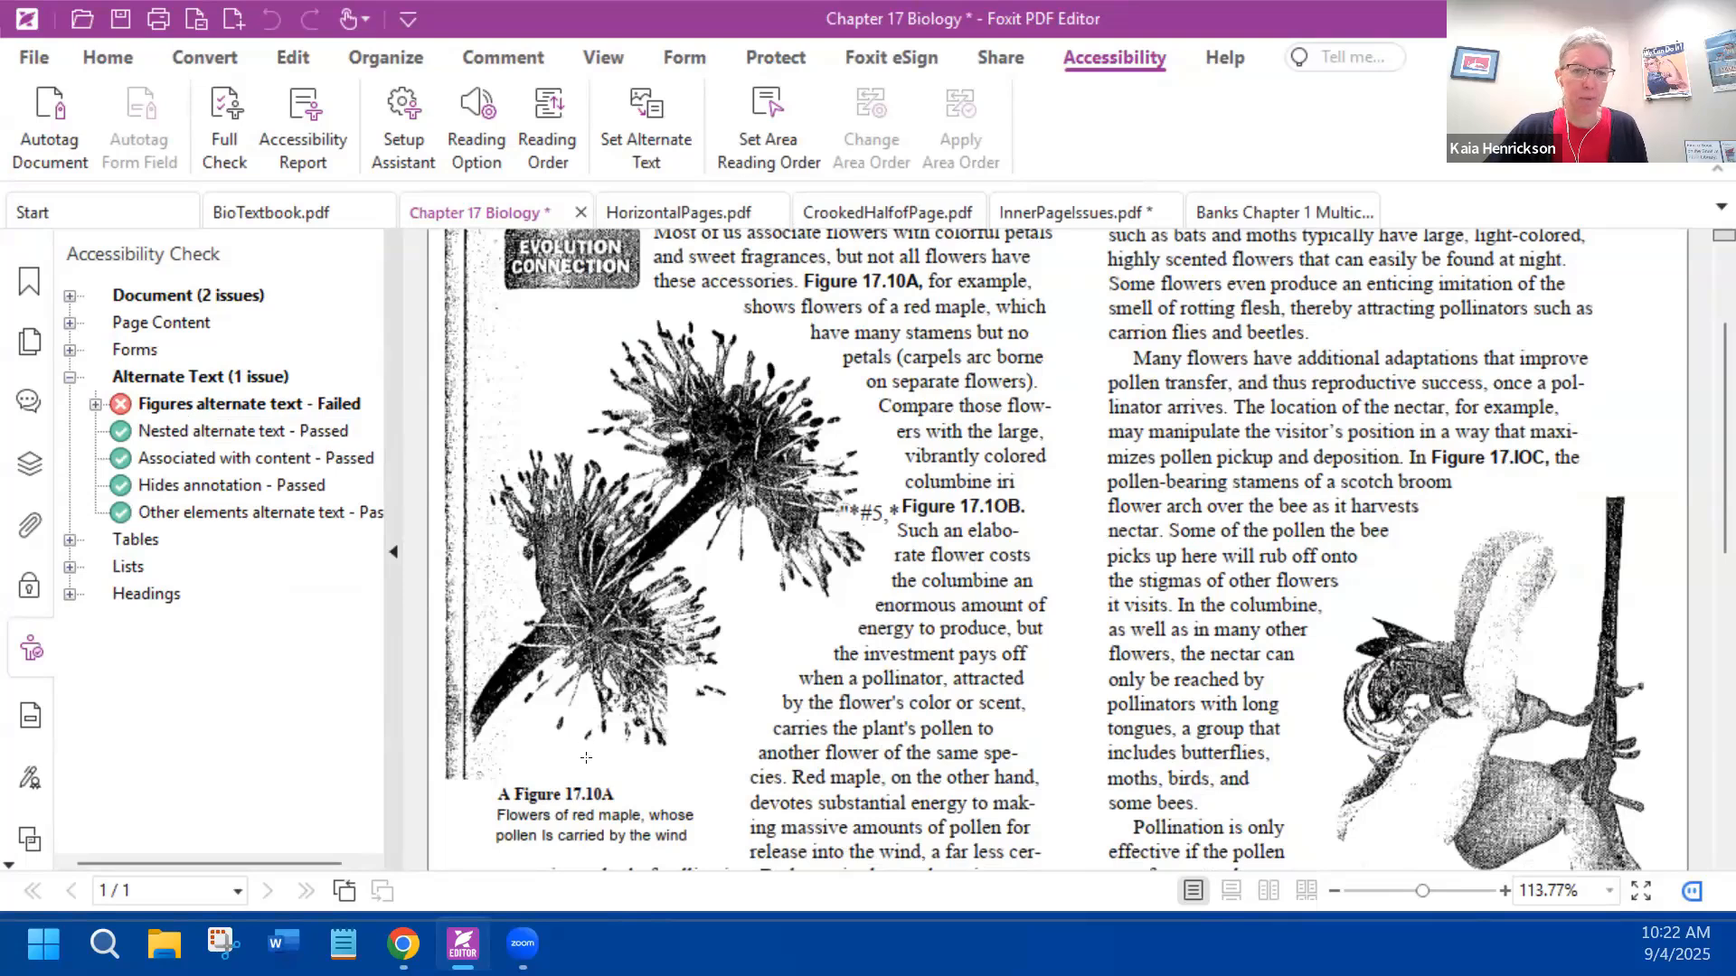
scroll(1618, 647, "down", 3)
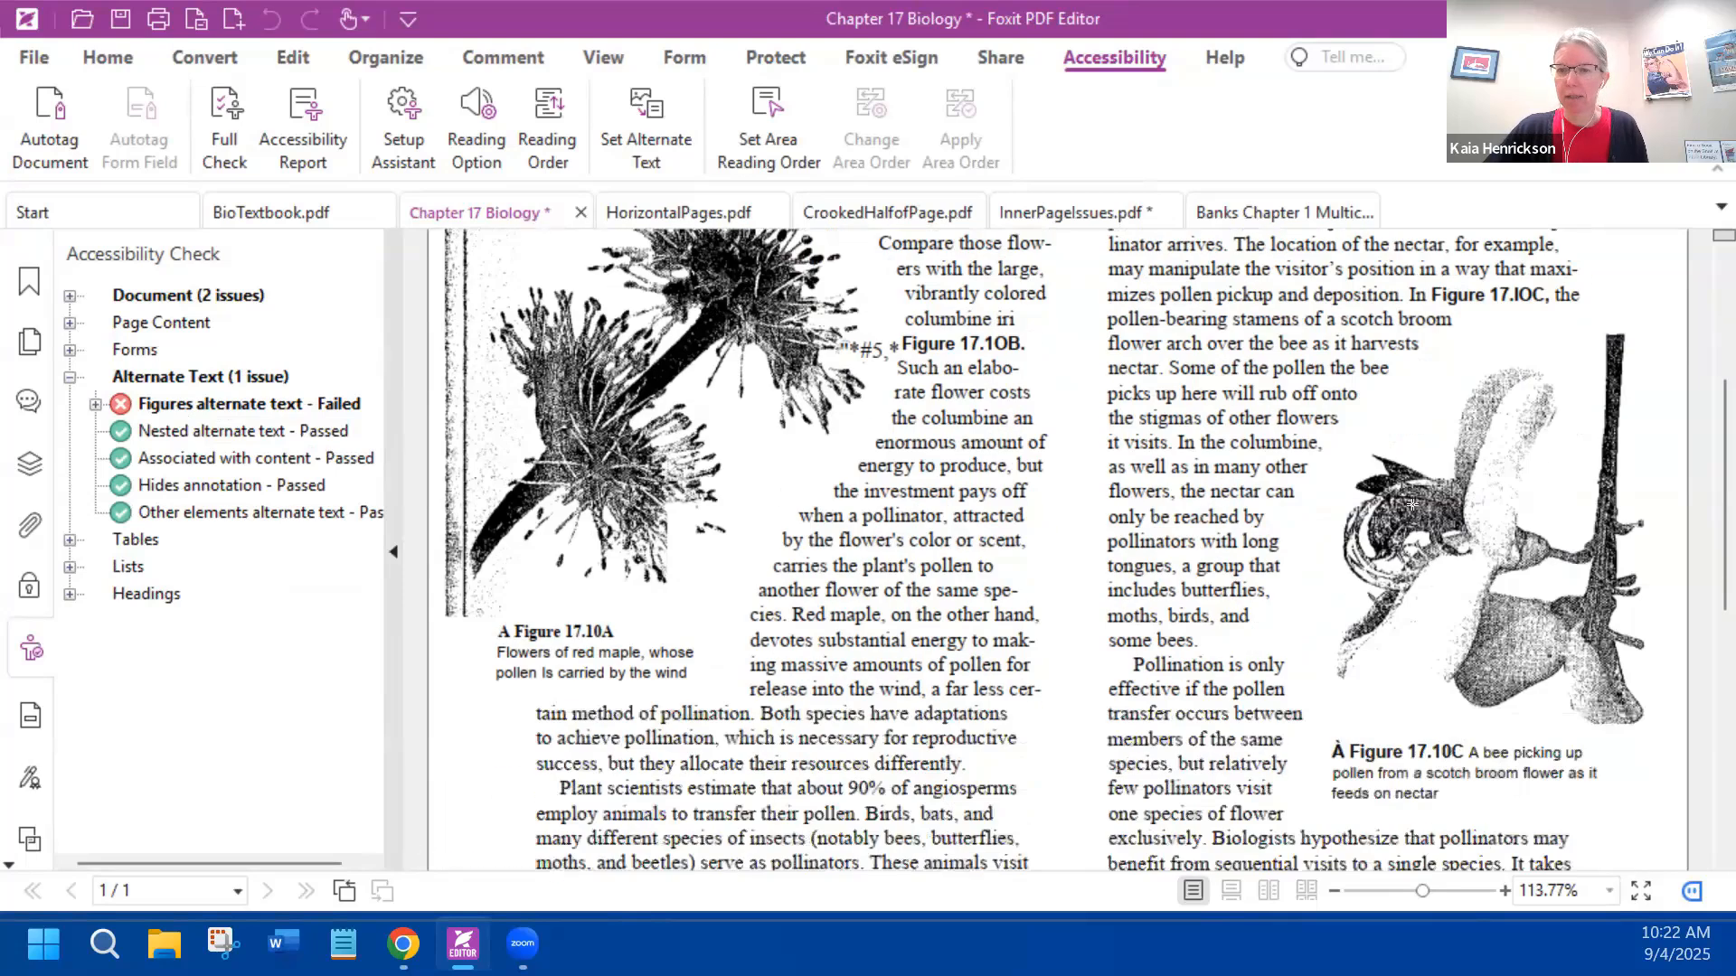
scroll(1203, 540, "down", 10)
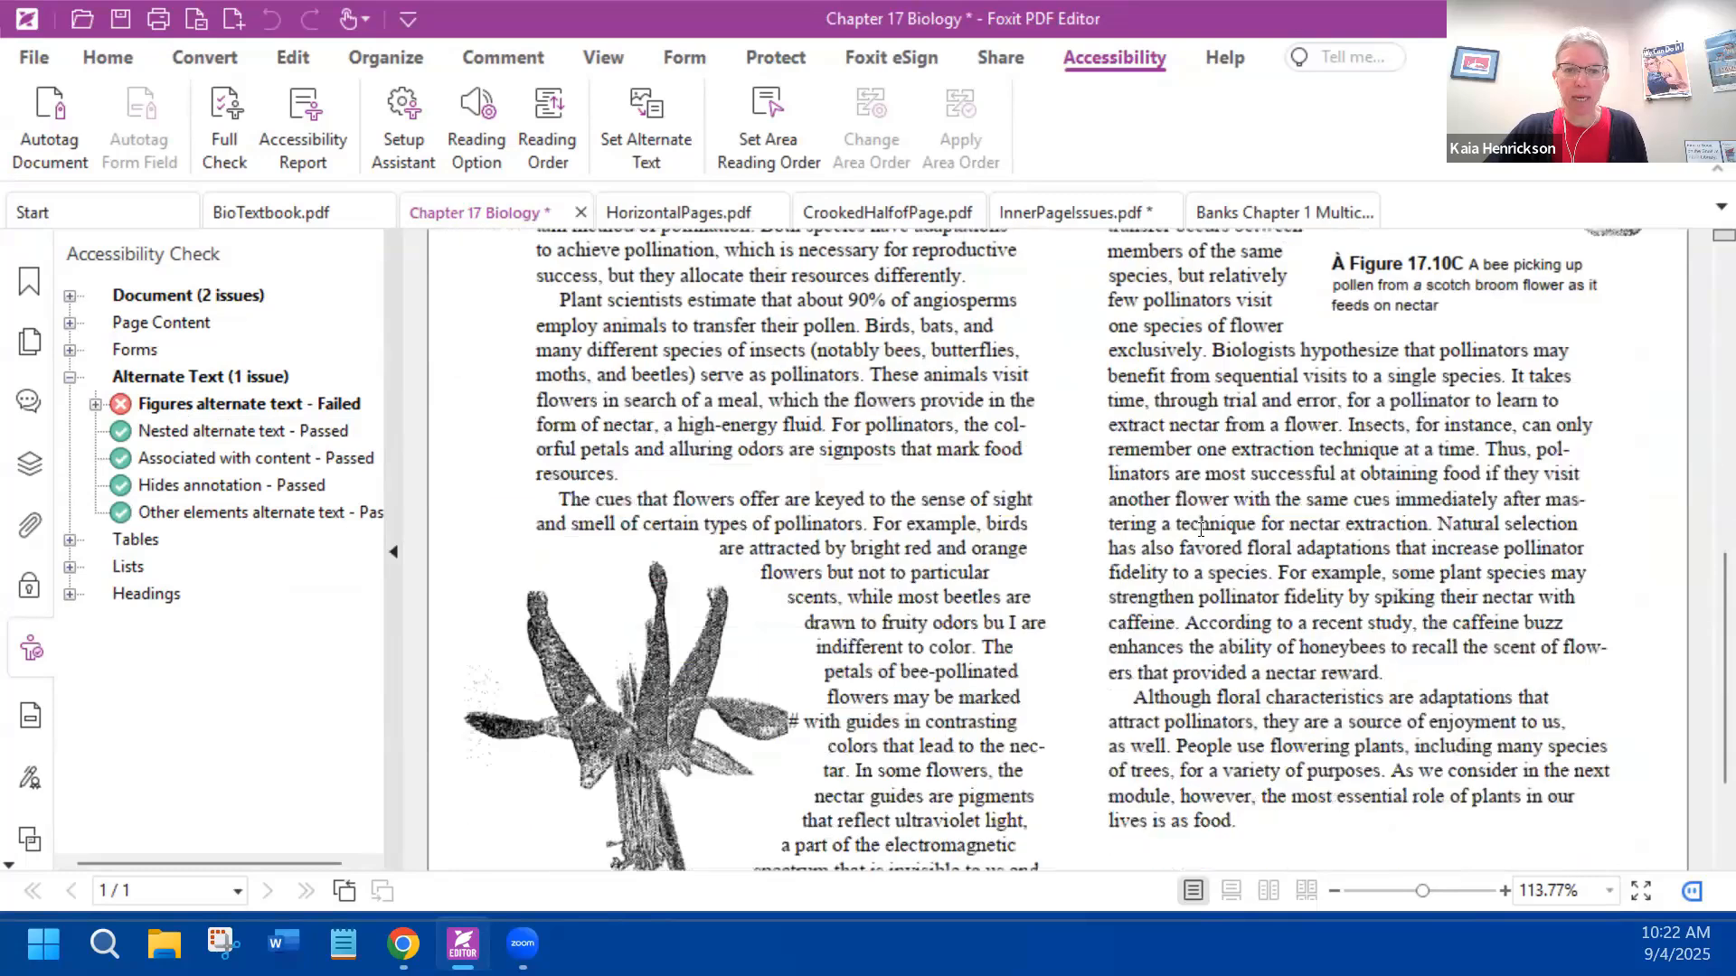
scroll(1370, 473, "up", 9)
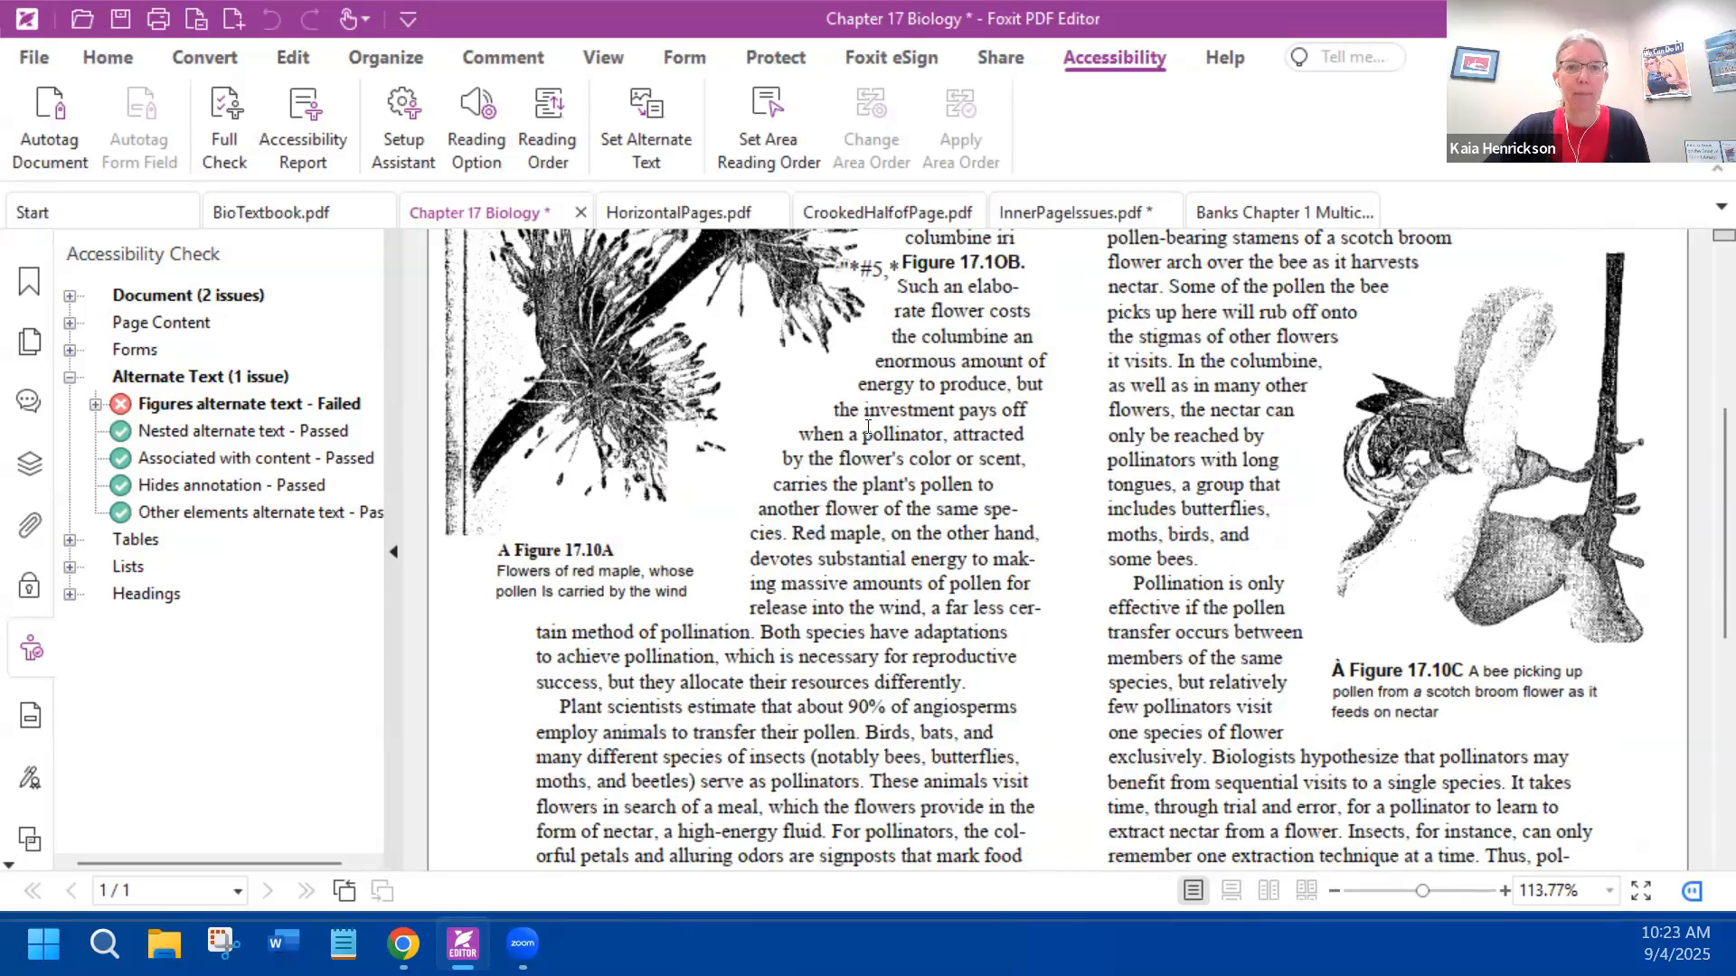
scroll(870, 424, "up", 2)
scroll(660, 395, "up", 2)
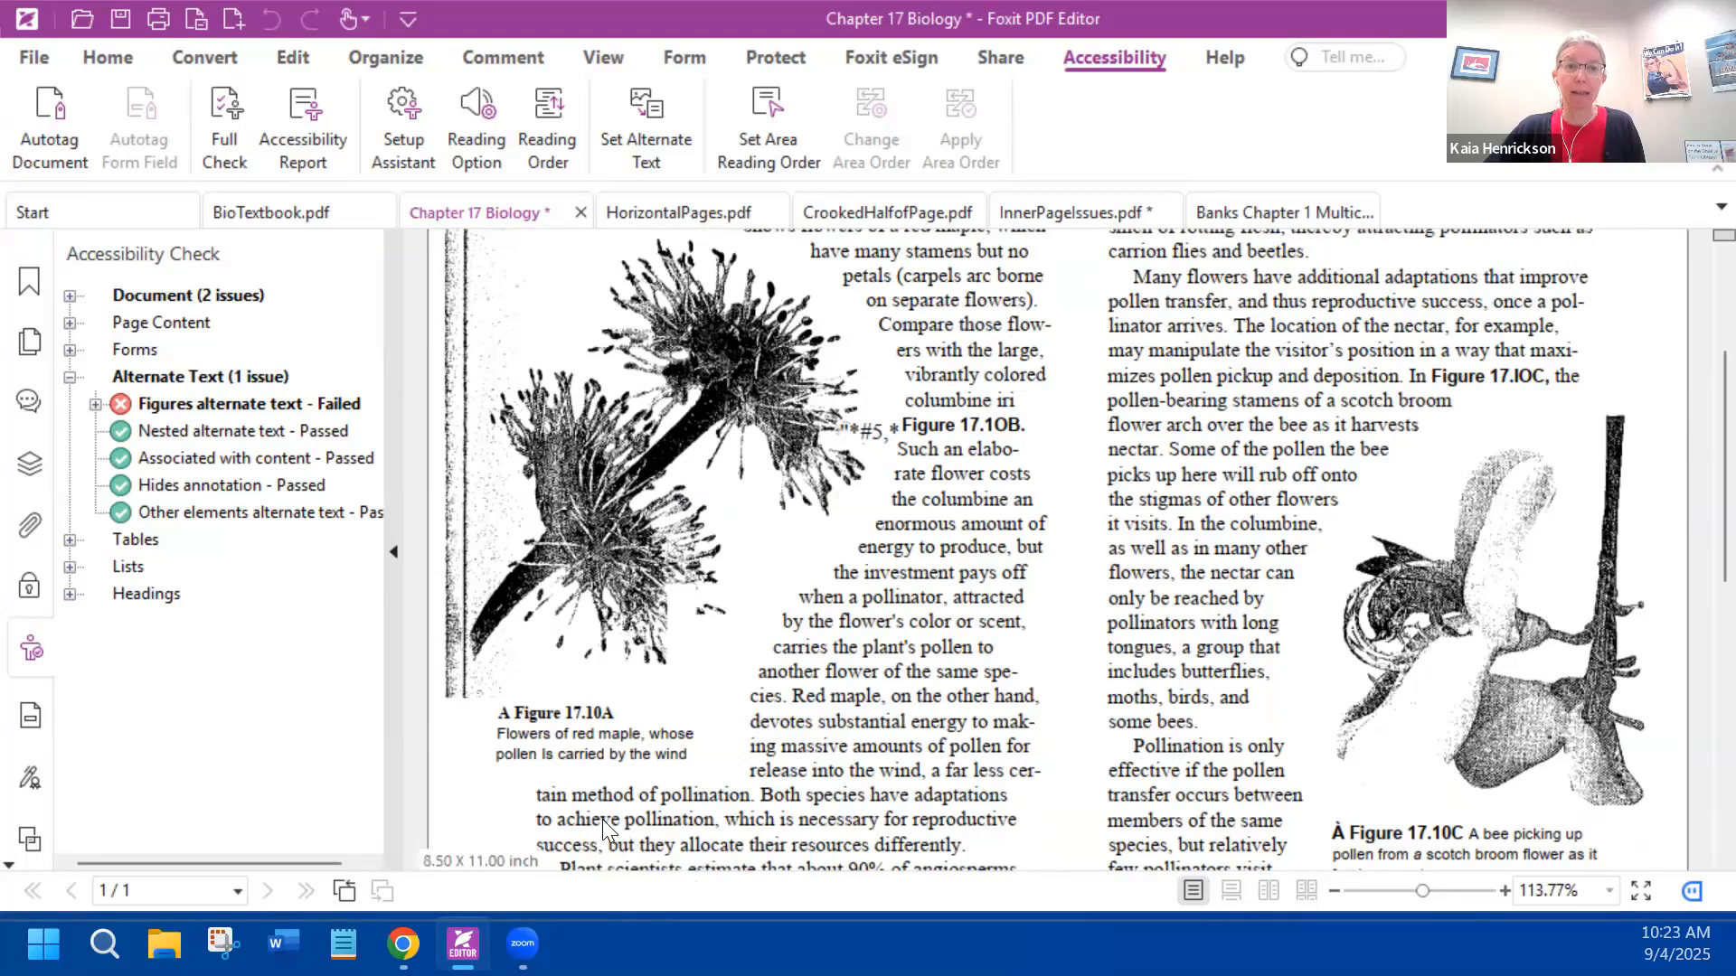
right_click(230, 411)
left_click(263, 482)
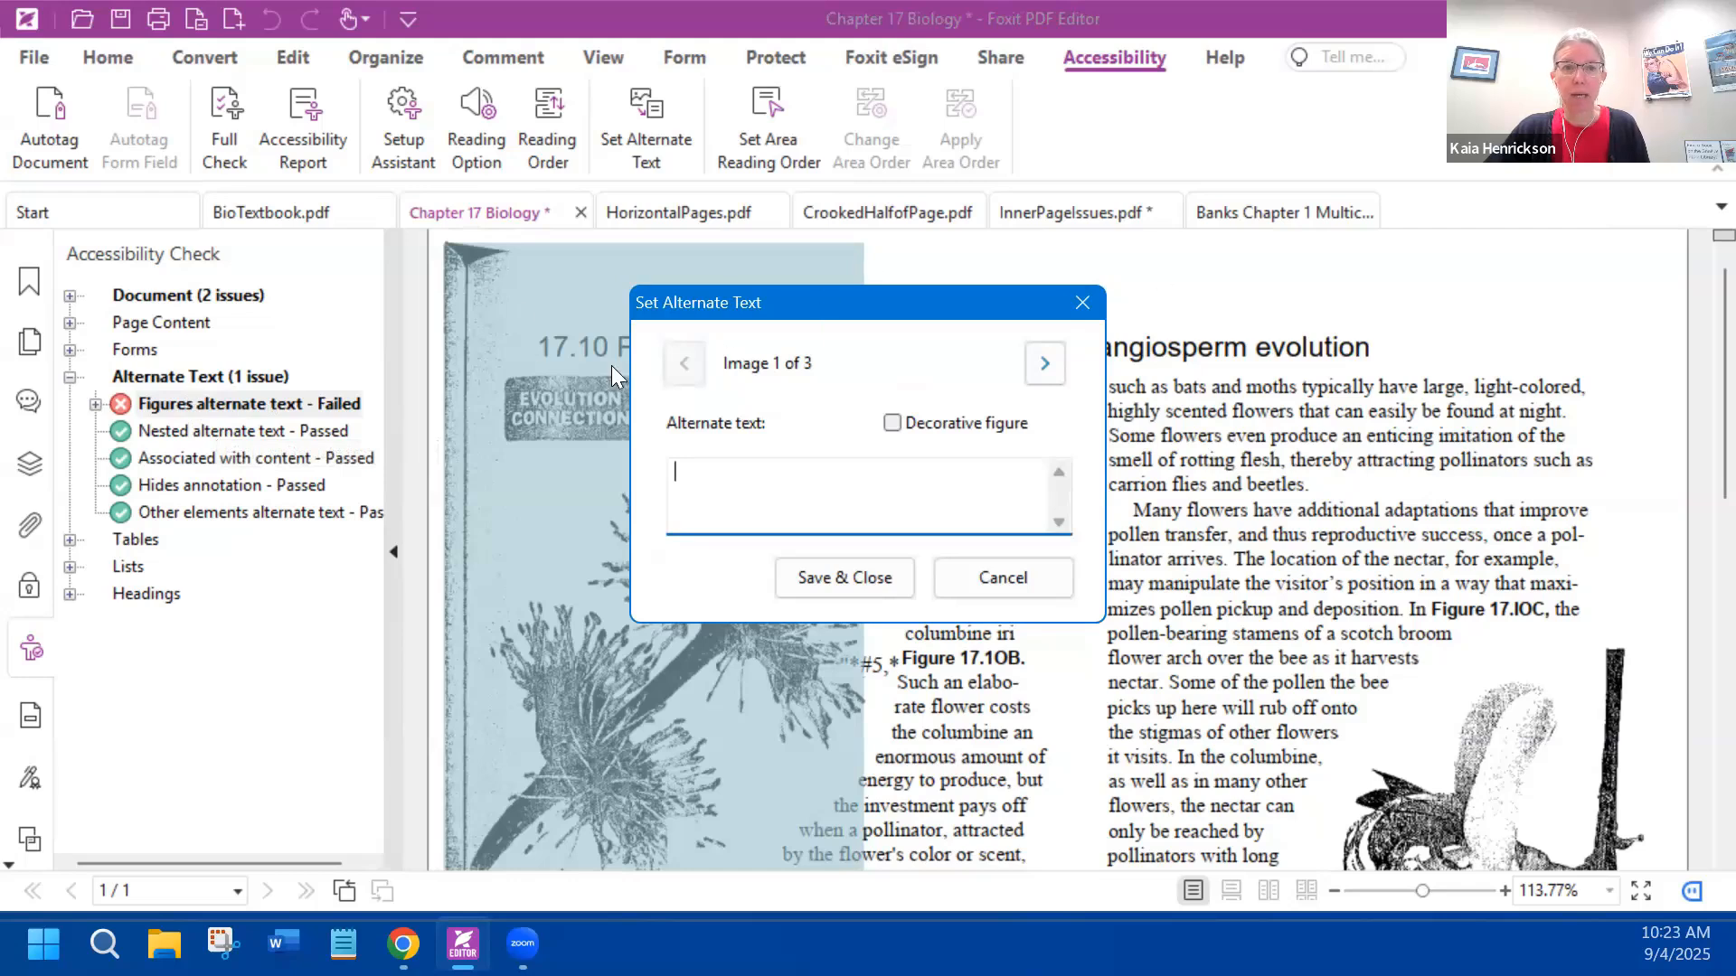
left_click_drag(814, 302, 1223, 259)
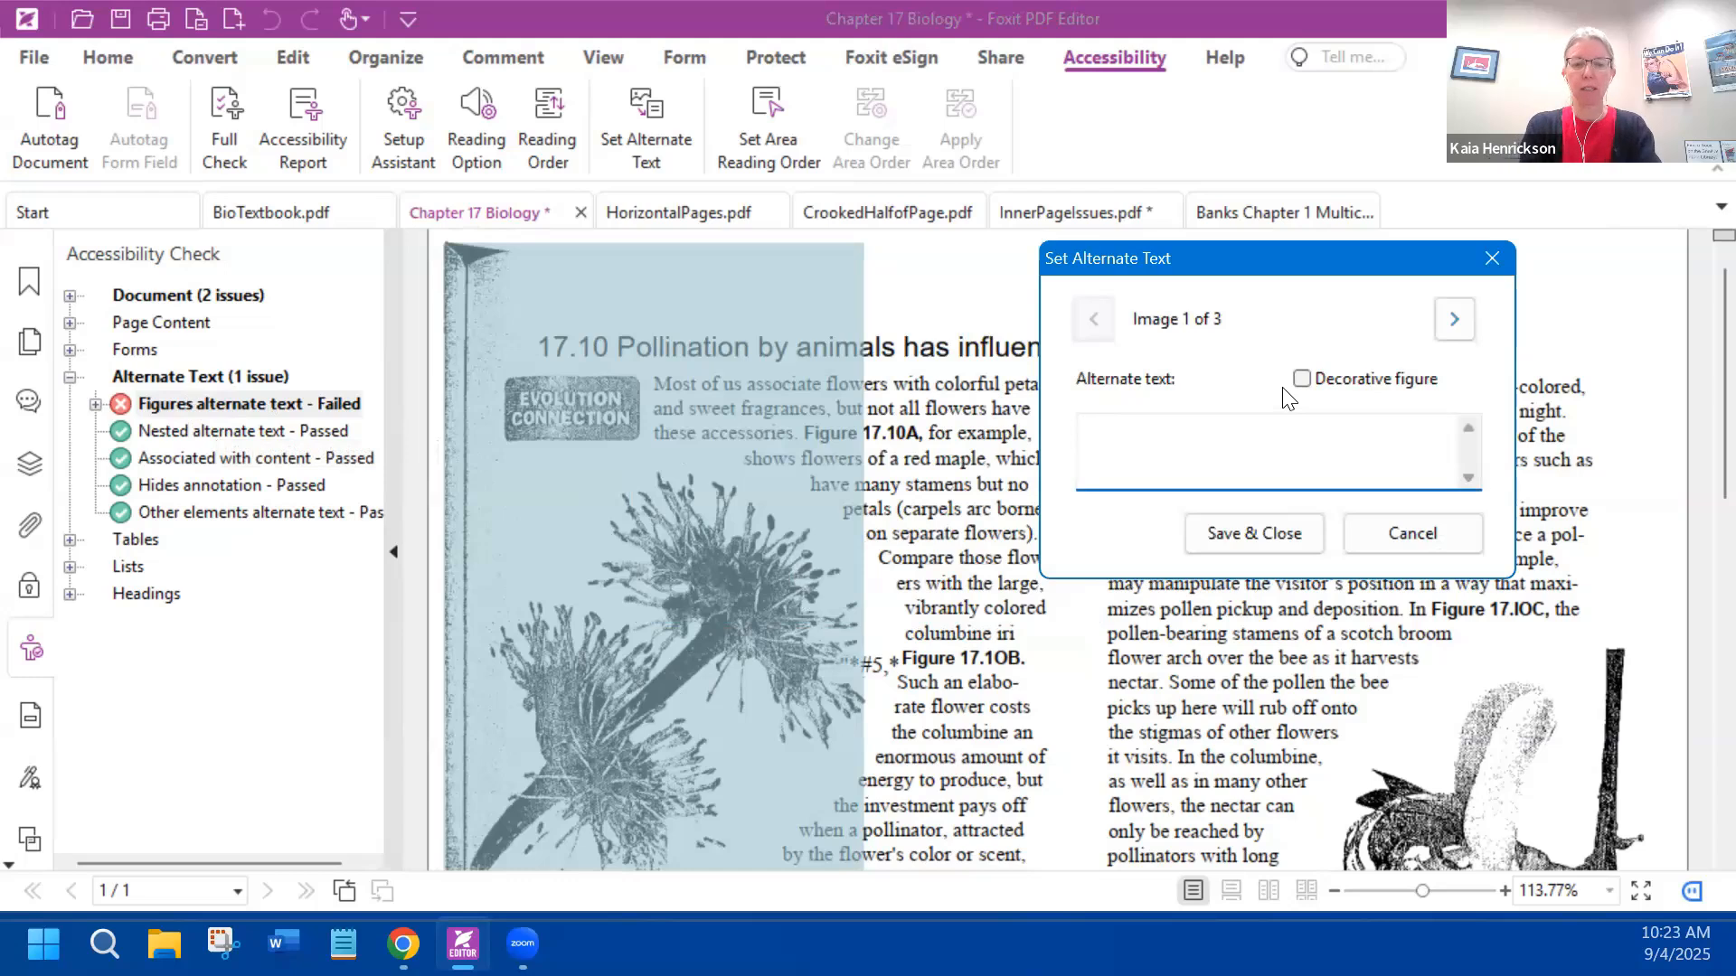
type("Red m")
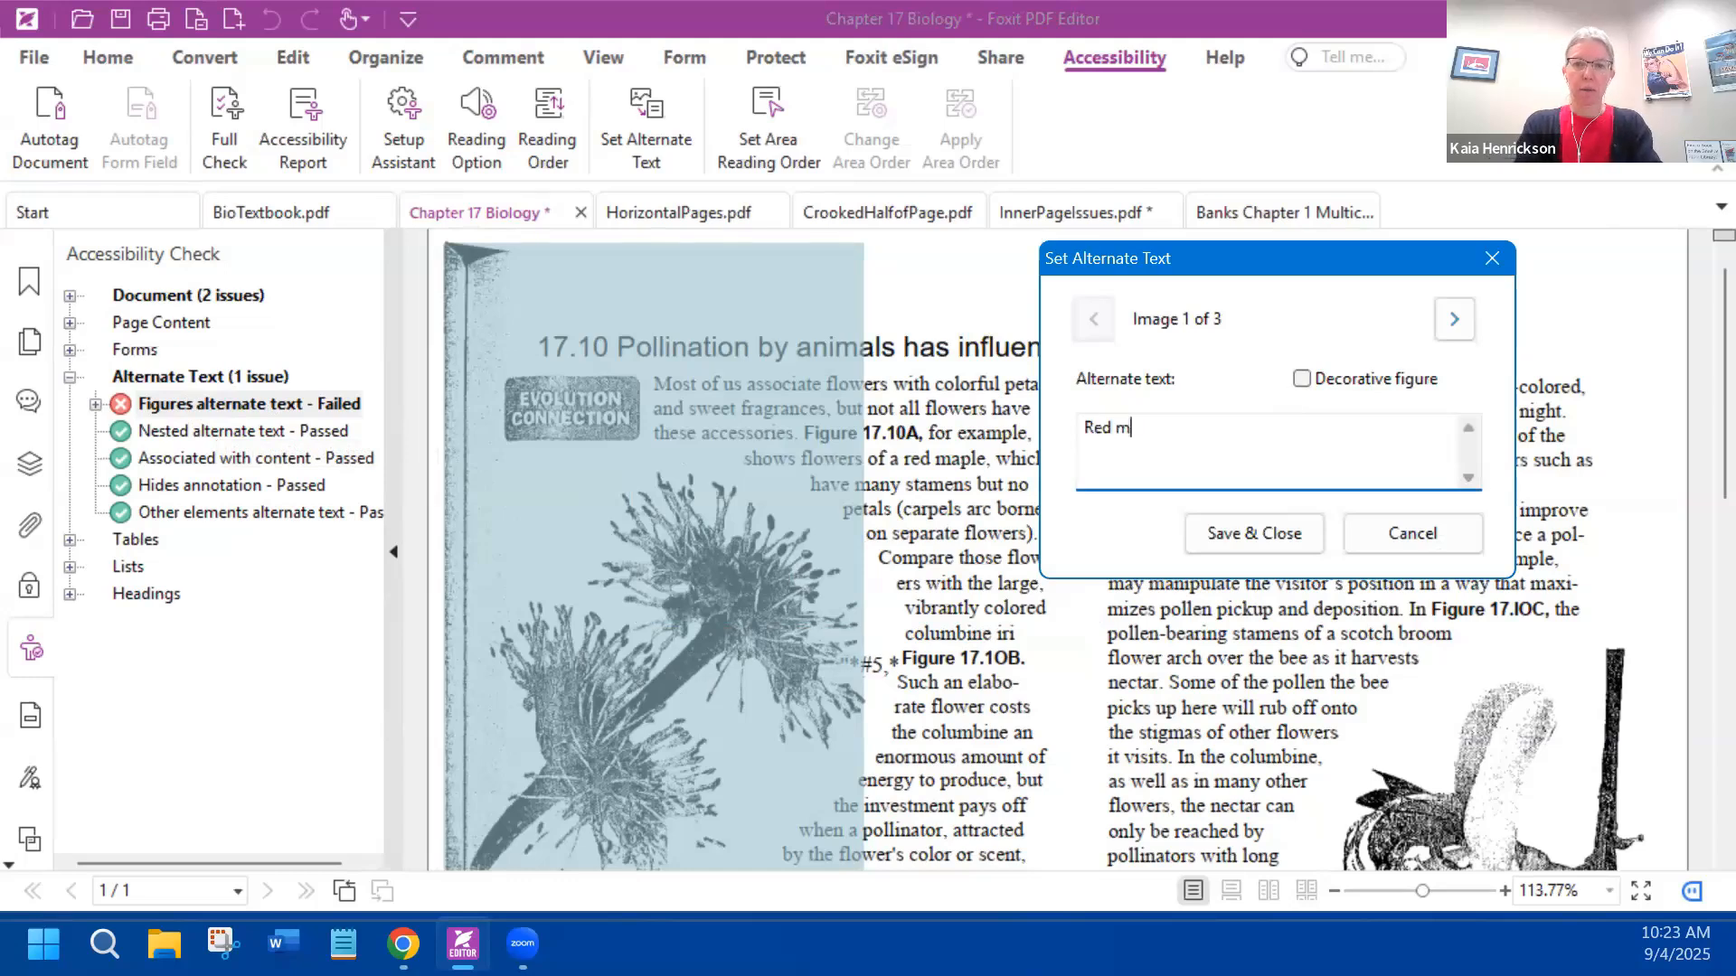
type("aple flowers")
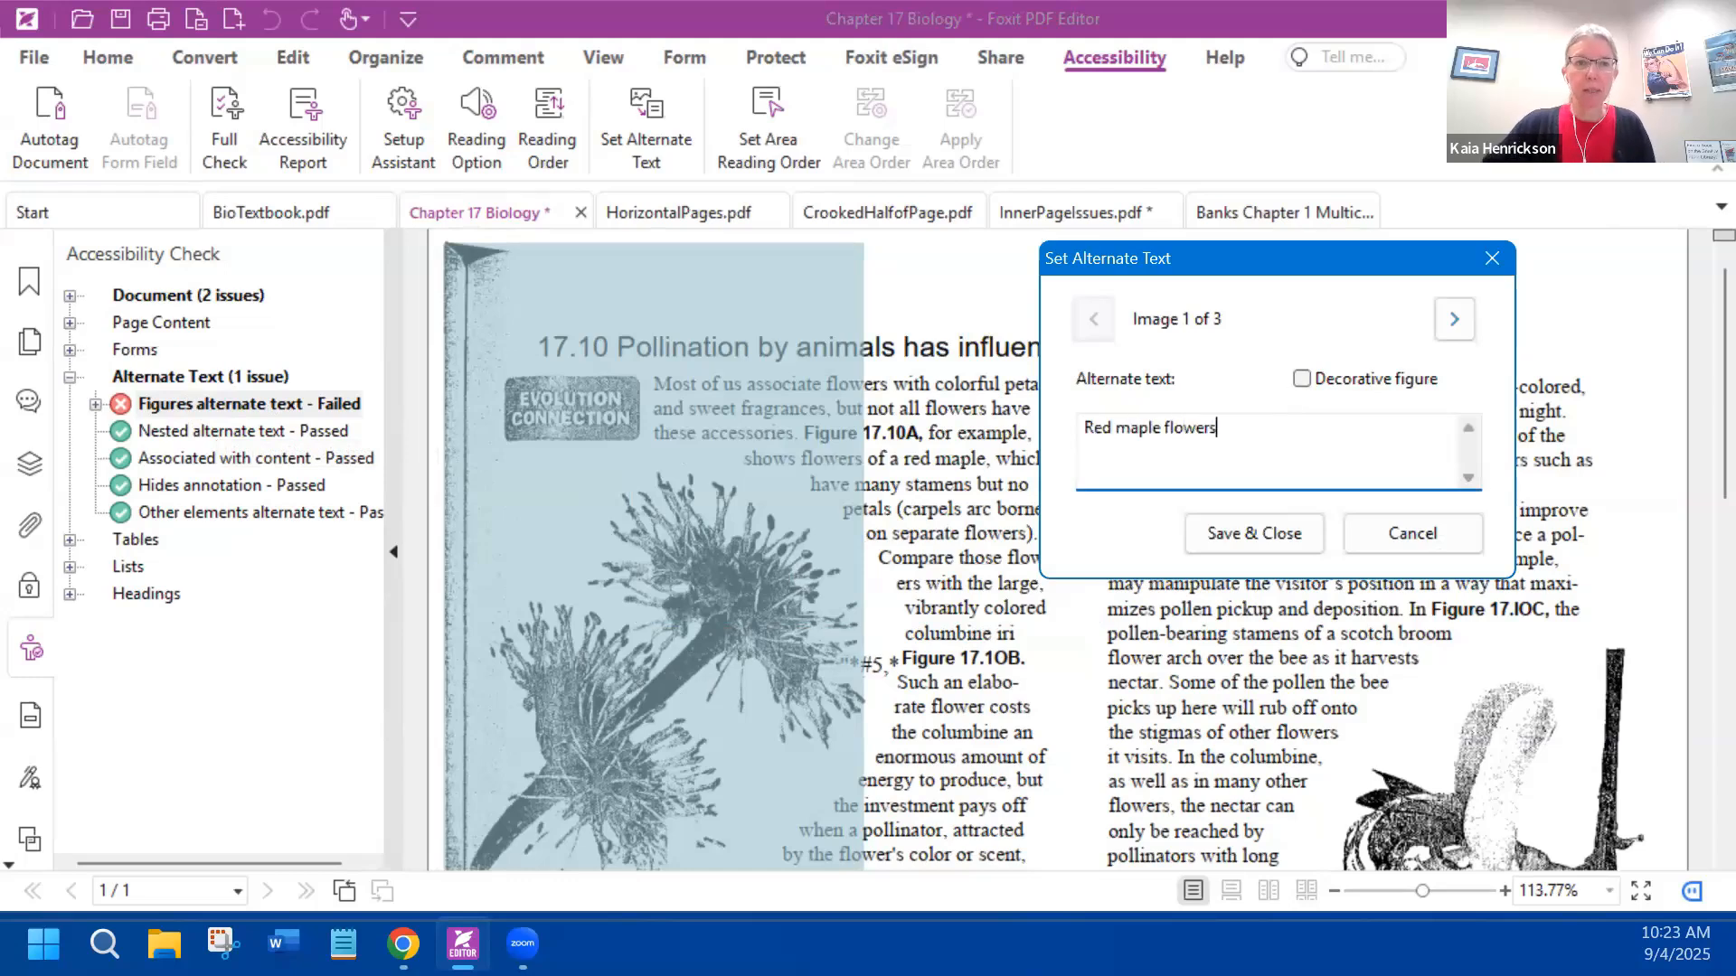
- Give the second image the alternate text "Columbine flower", mark the third as a decorative figure, and save the alternate text
left_click(1457, 318)
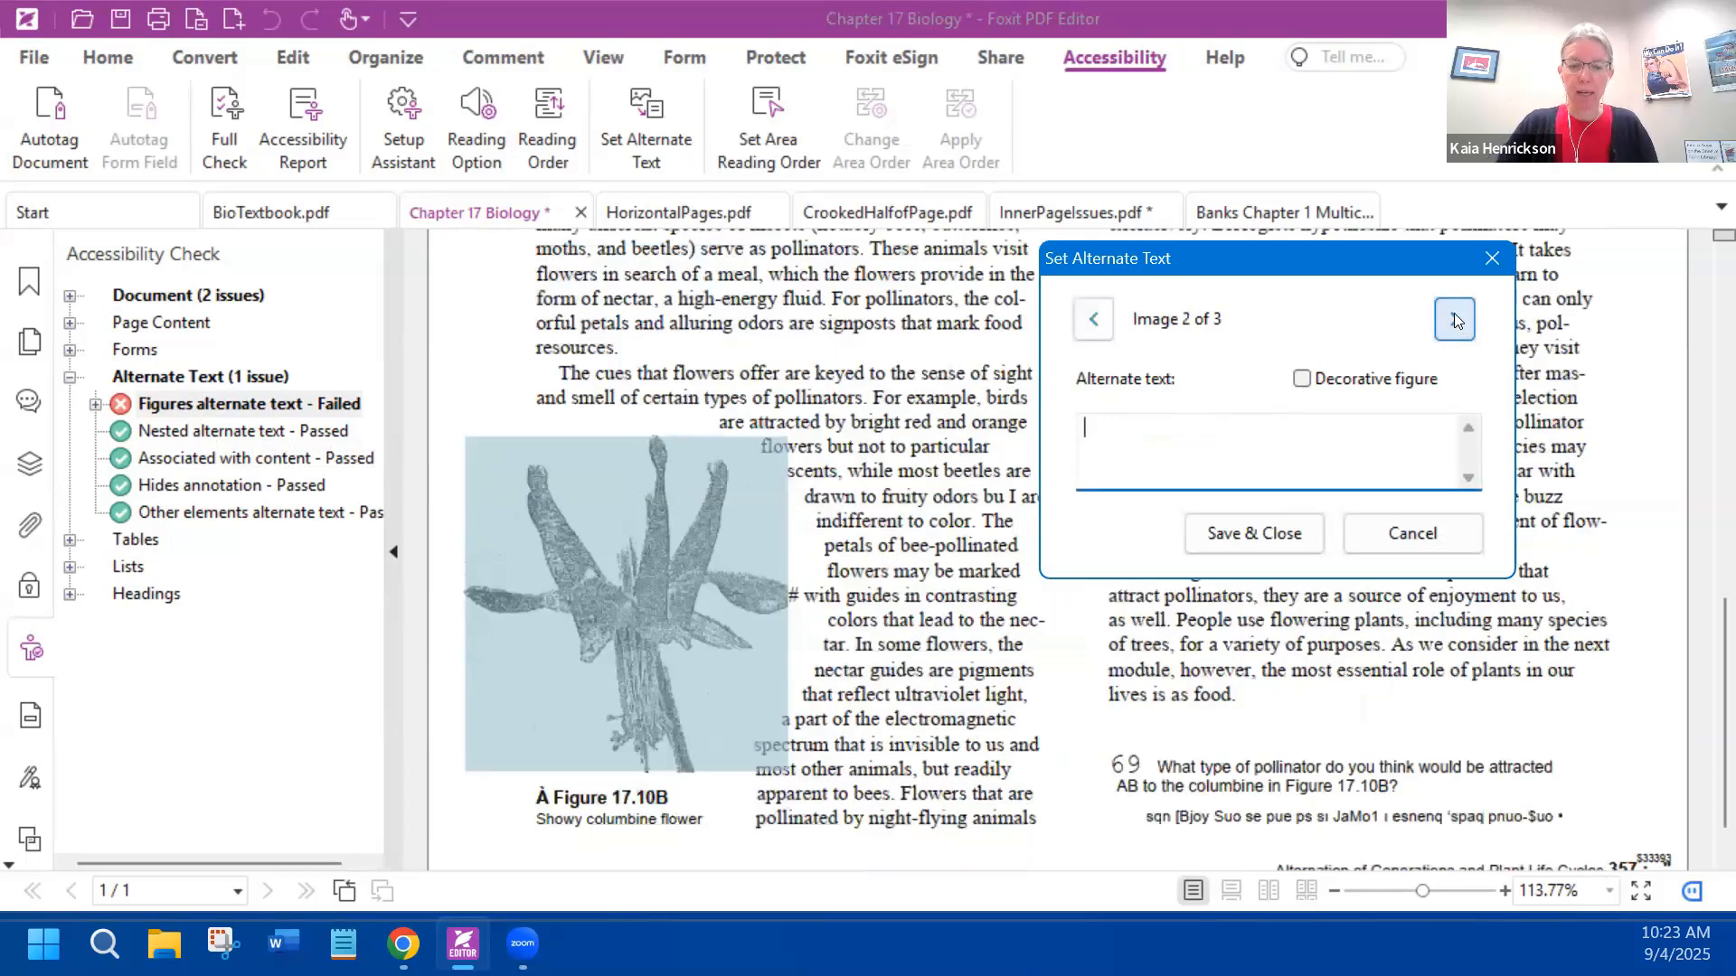
type("Columbine flower")
left_click(1455, 322)
left_click(1302, 380)
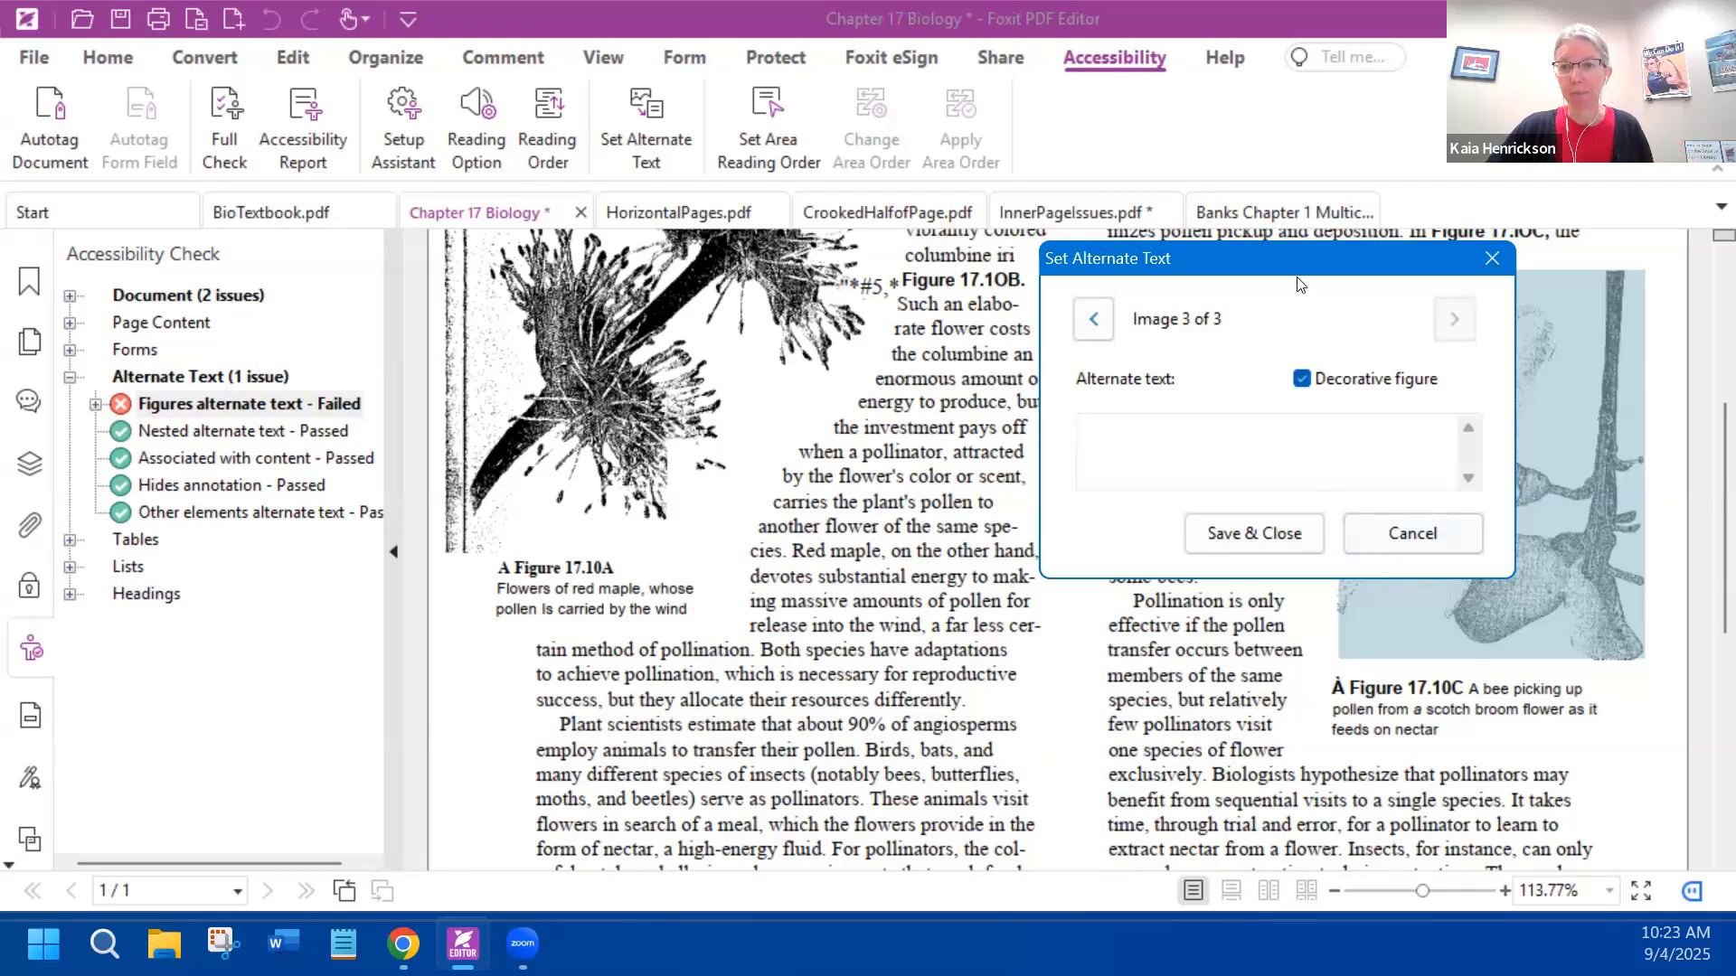
left_click(1246, 537)
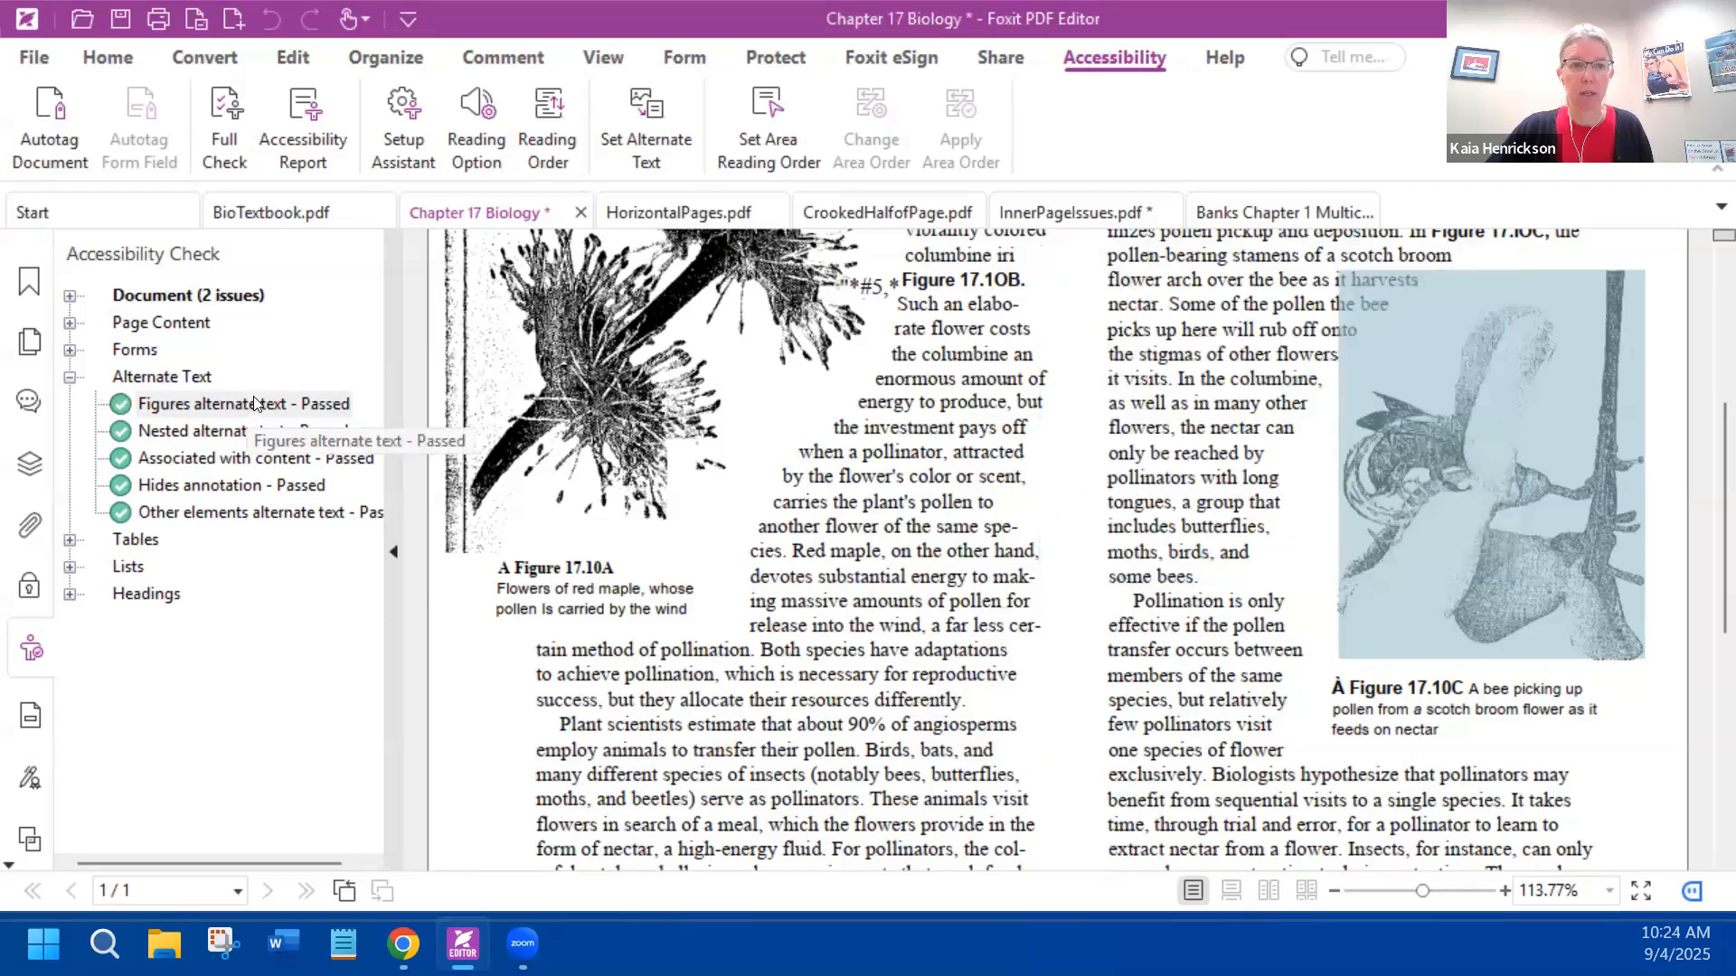
left_click(69, 376)
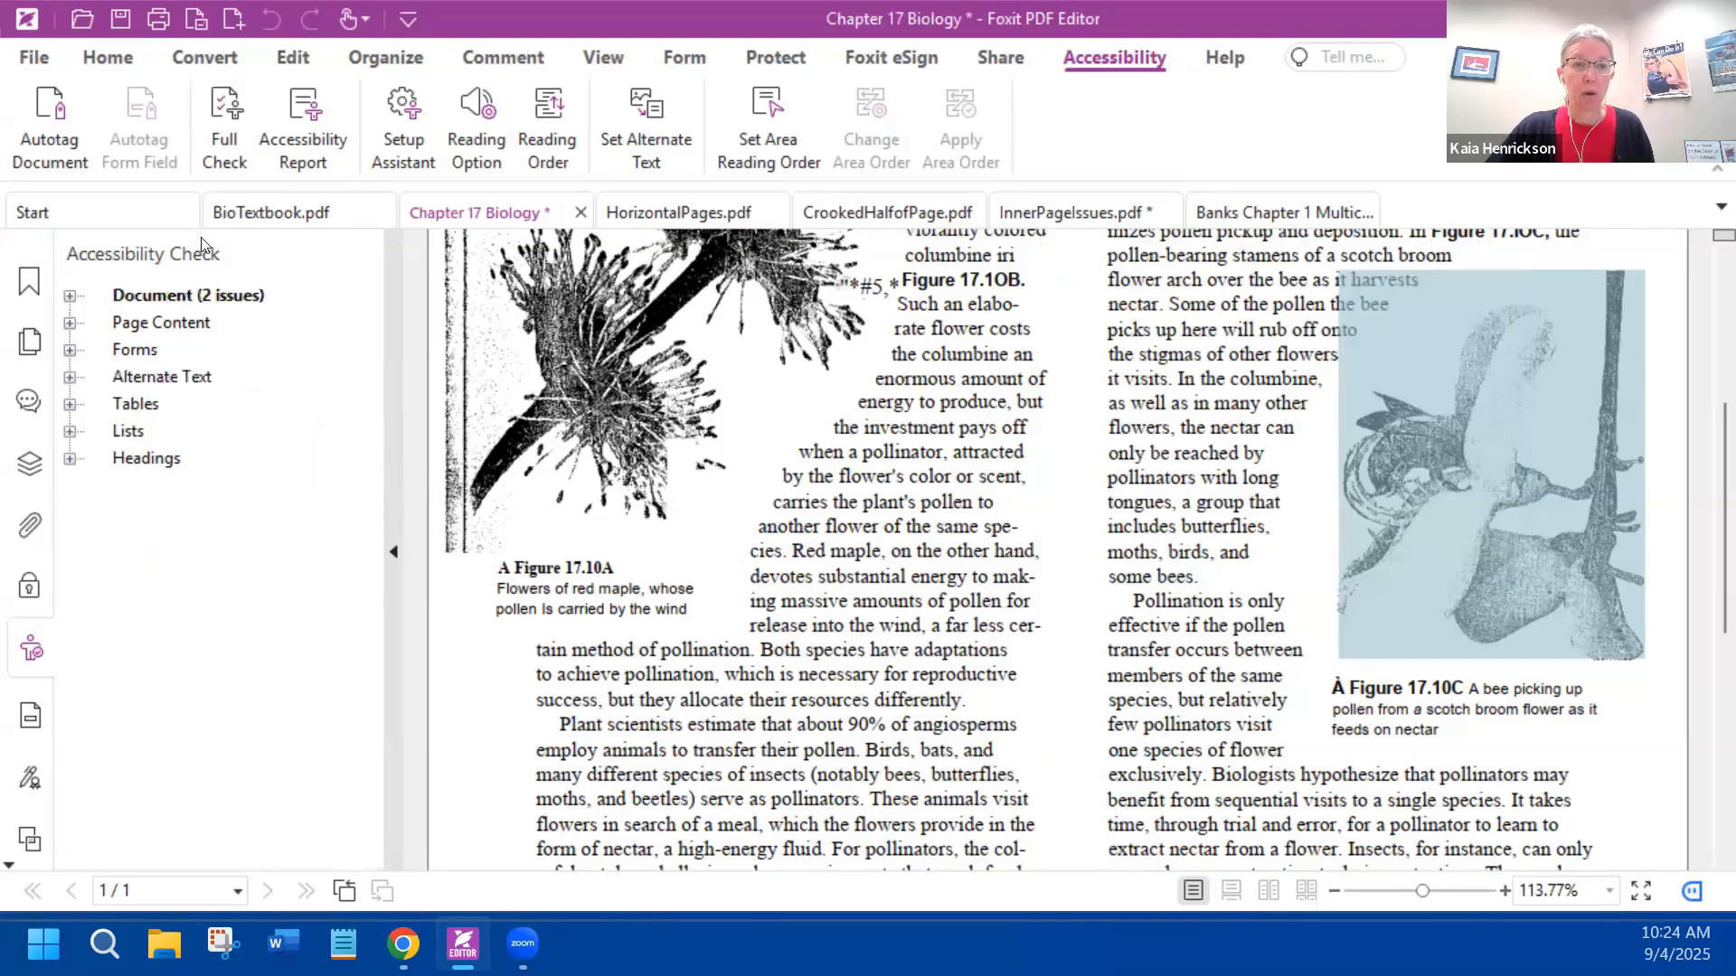
left_click(1190, 448)
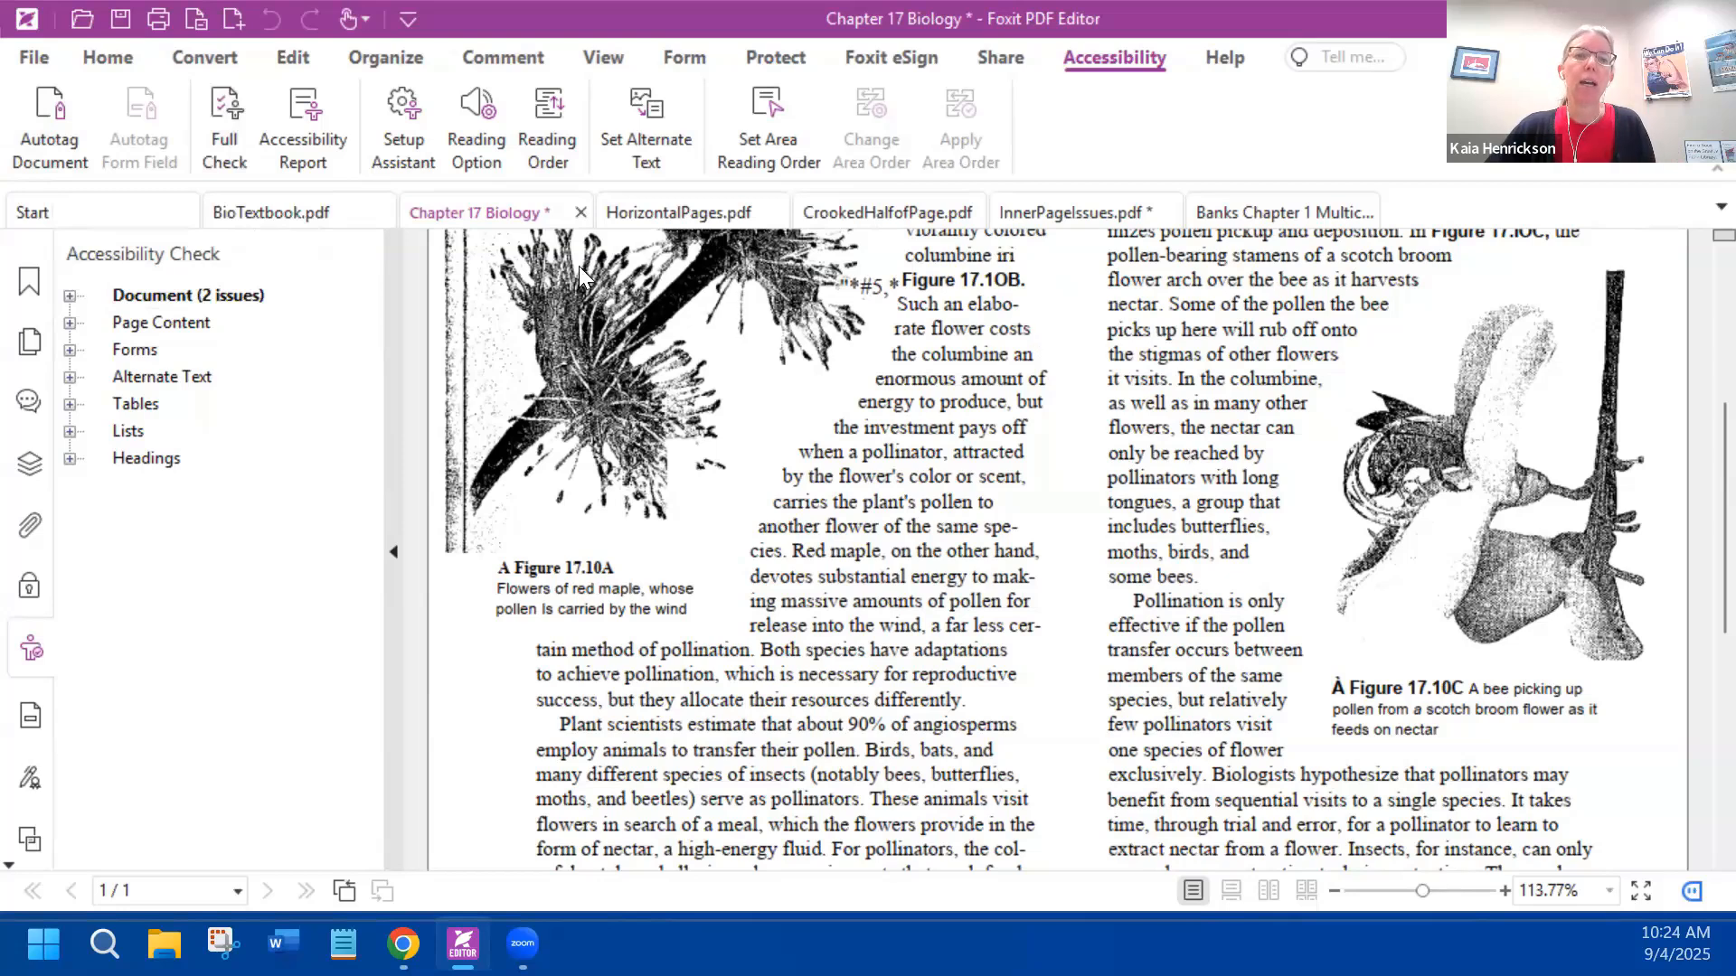
- Tag the page title "17.10 Pollination by animals has influenced angiosperm evolution" as Heading 1 using the Reading Order tool
left_click(539, 119)
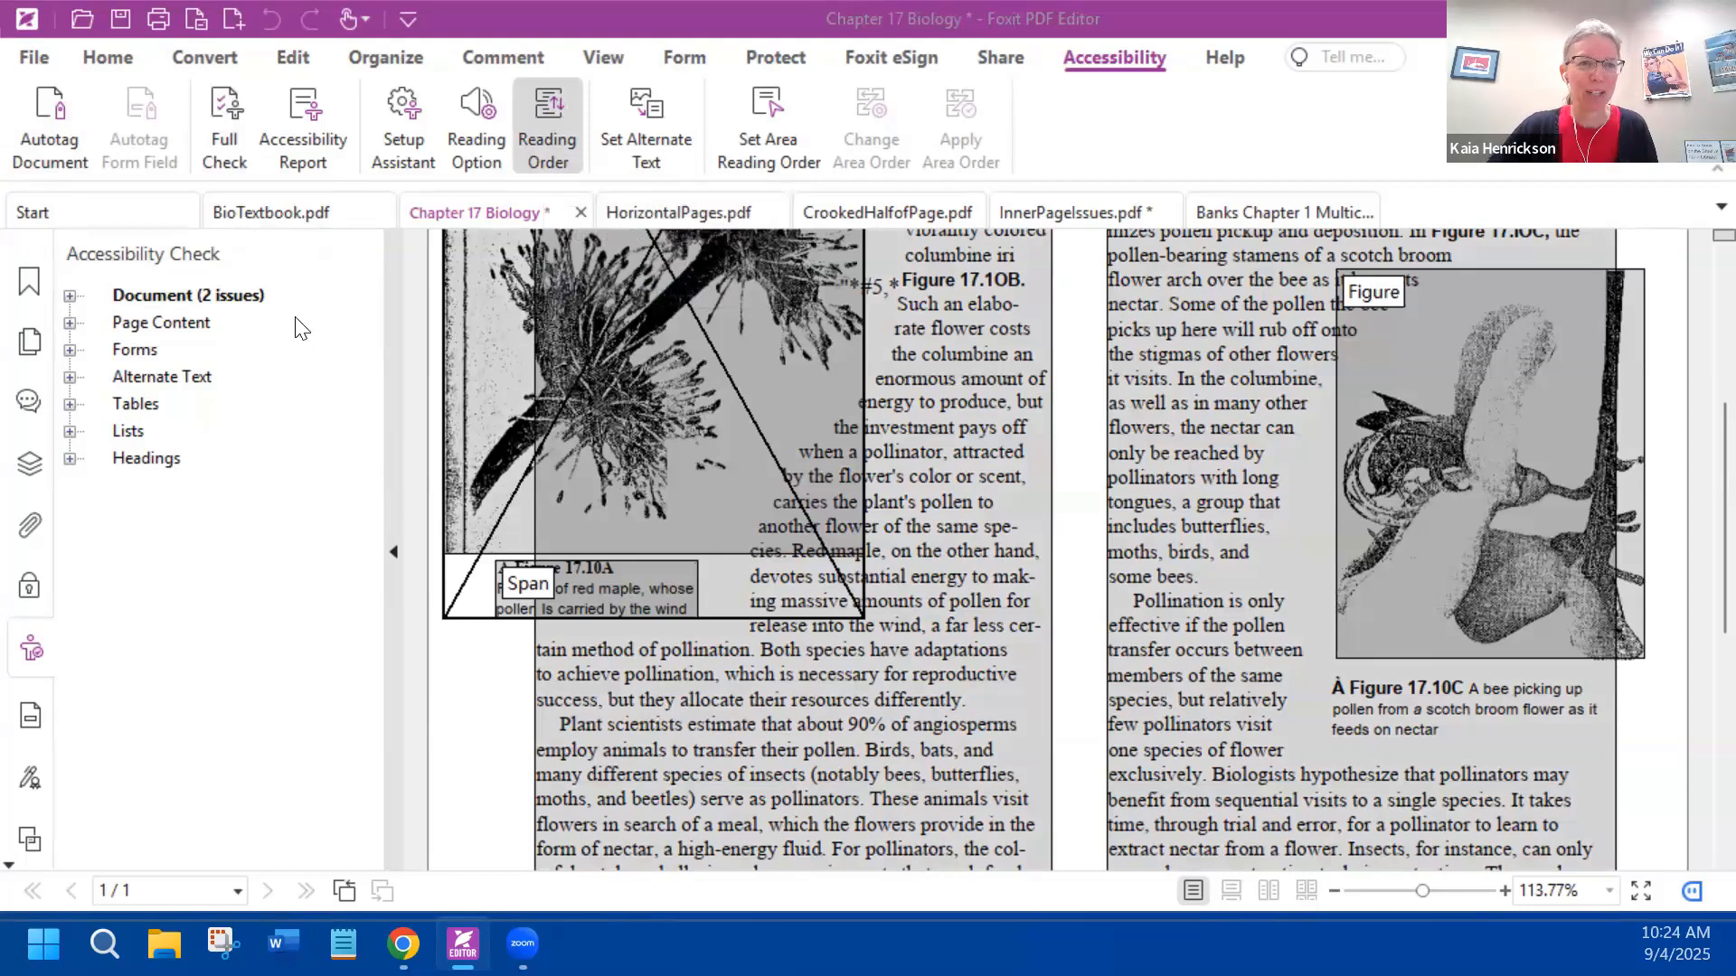
scroll(1081, 440, "up", 5)
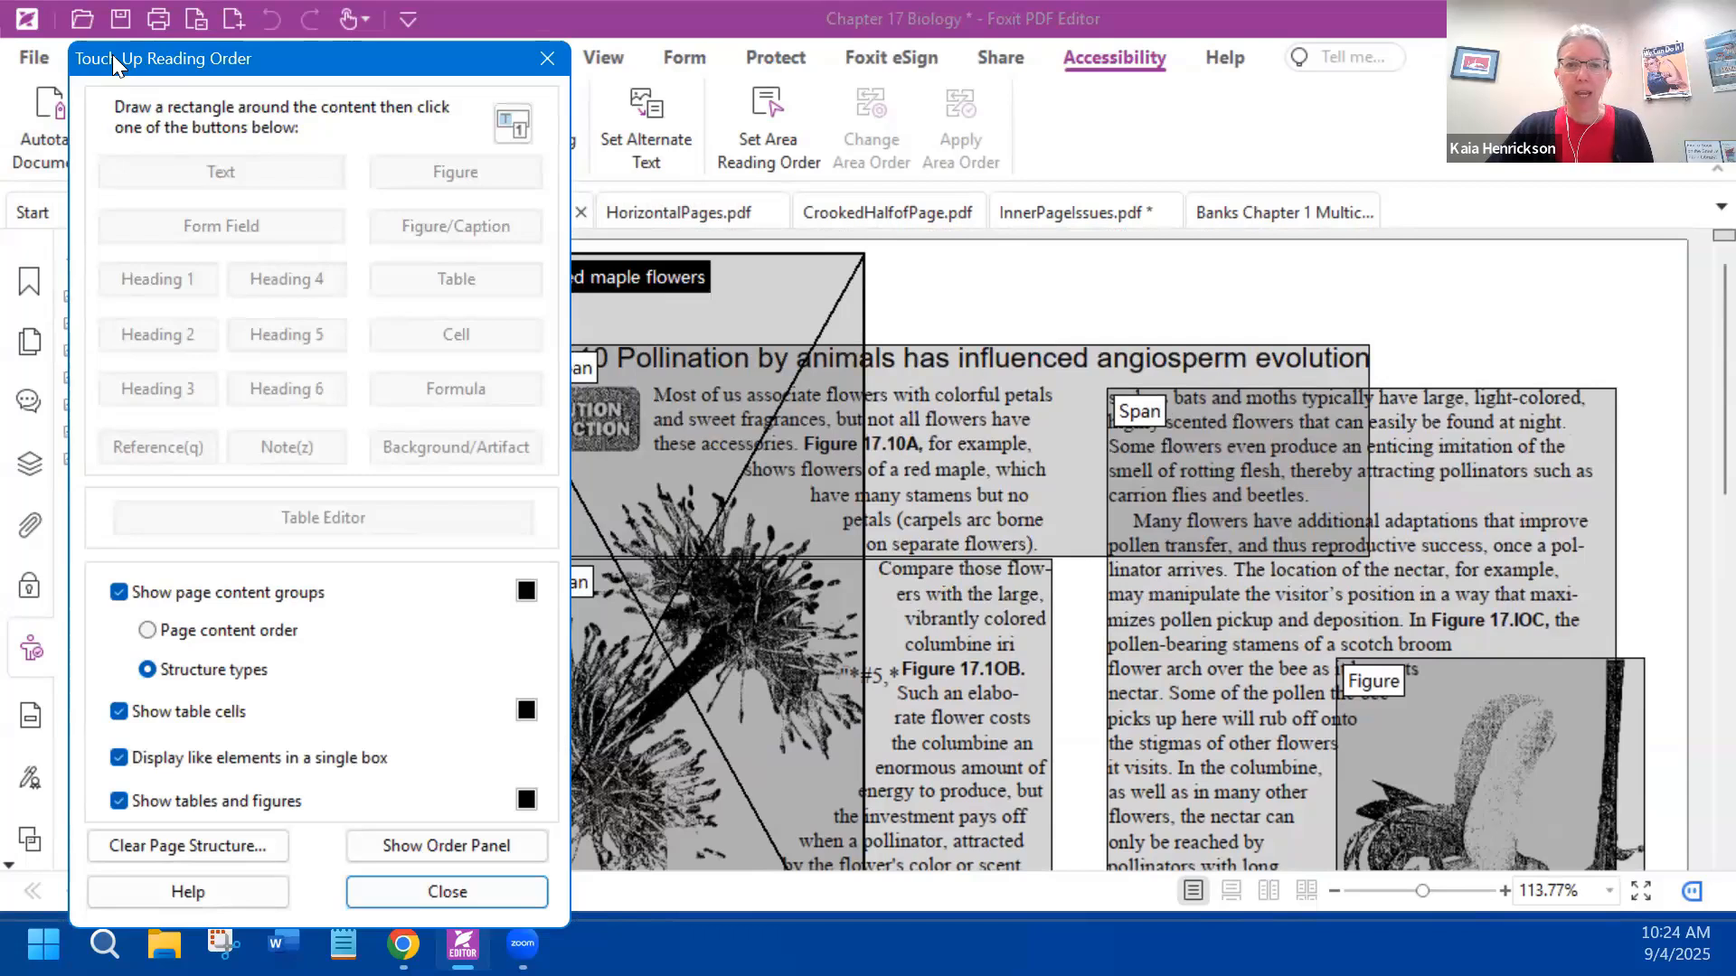
left_click_drag(112, 54, 43, 87)
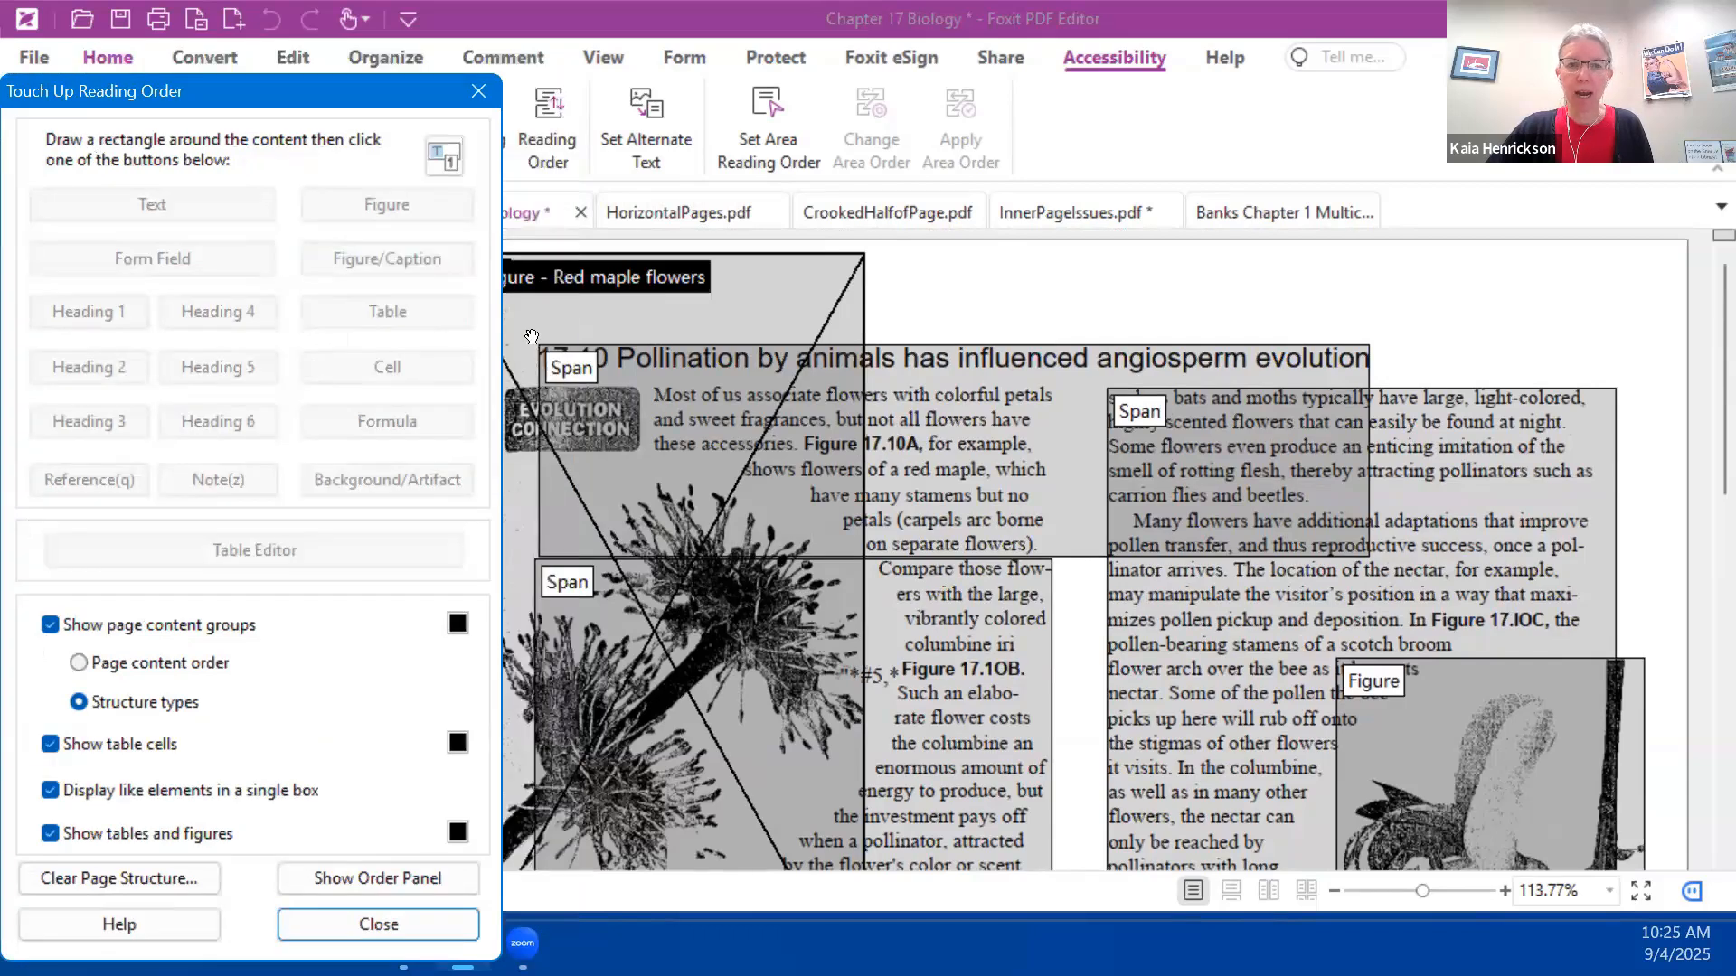
left_click_drag(533, 328, 1421, 386)
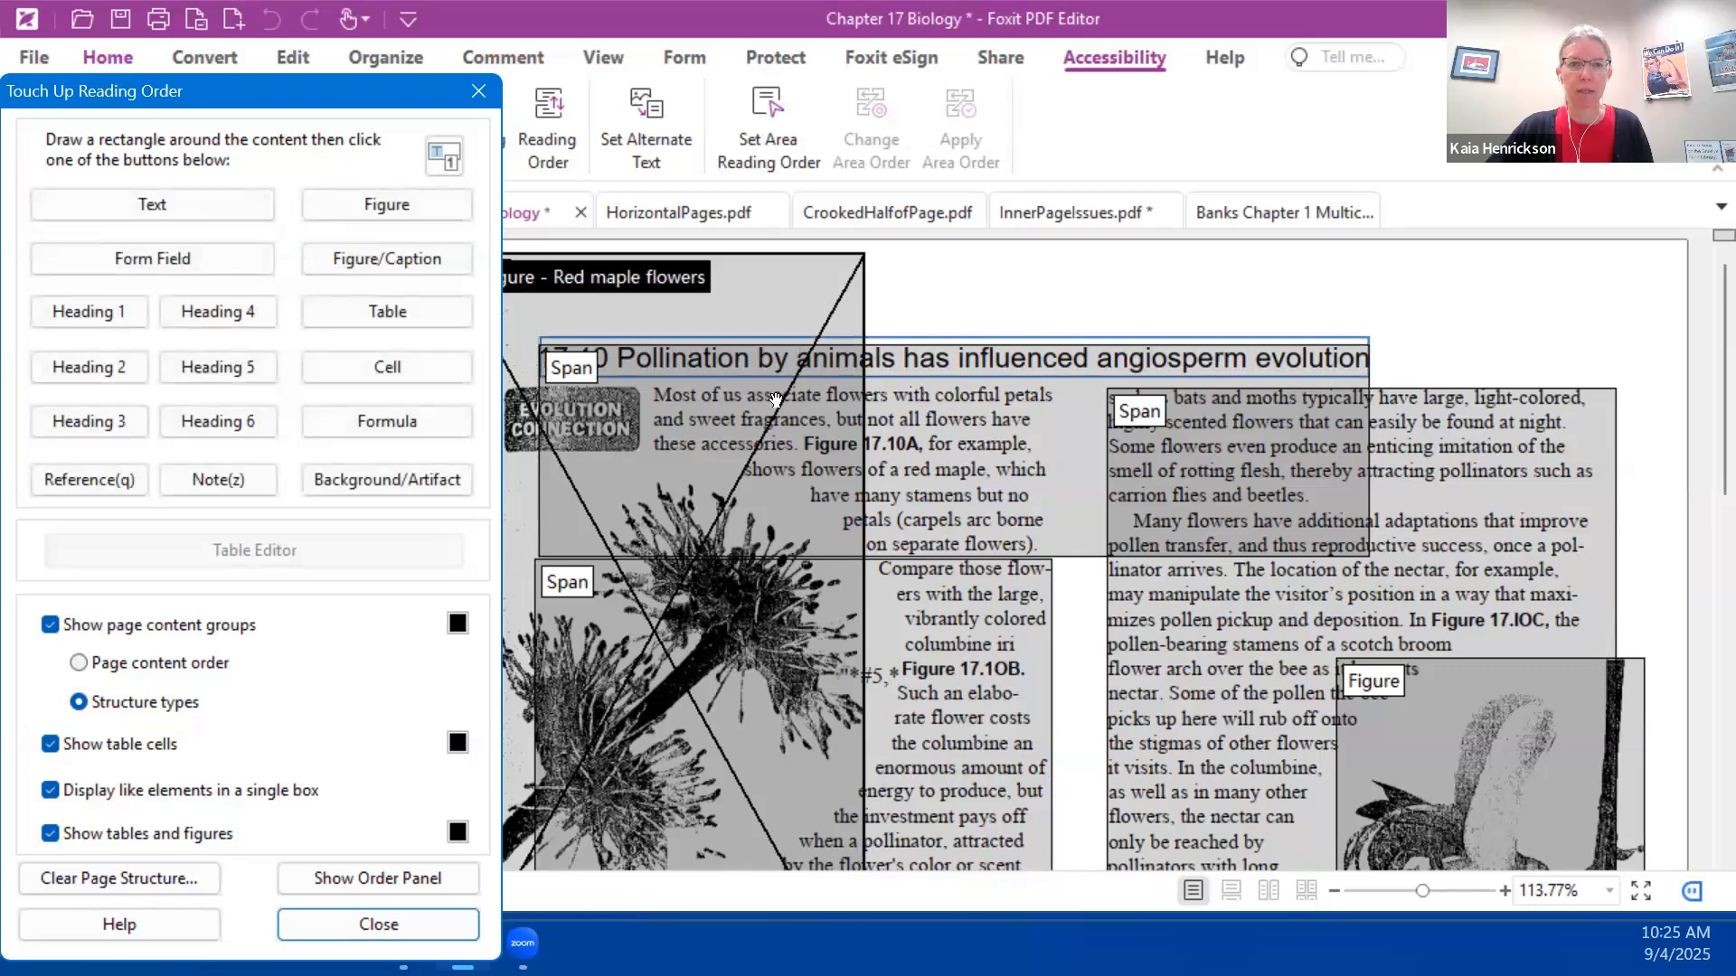
left_click(51, 312)
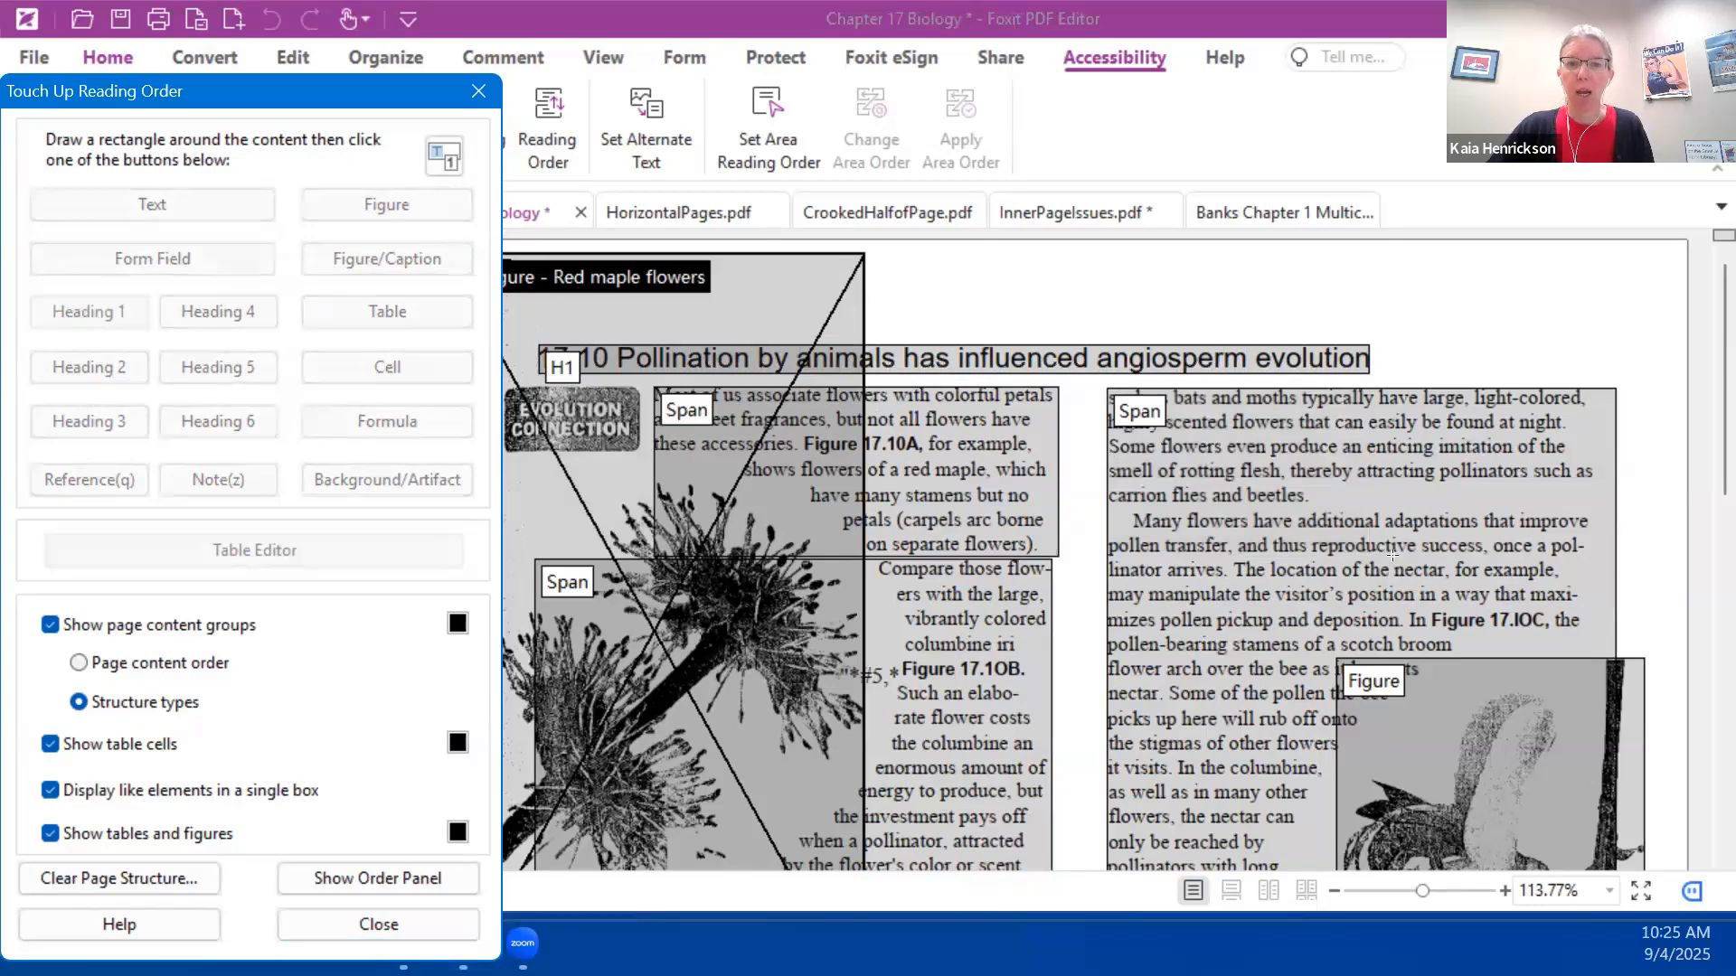
- Examine the structure types assigned to the text and figures throughout the page, and close the Touch Up Reading Order tool
scroll(1388, 543, "down", 10)
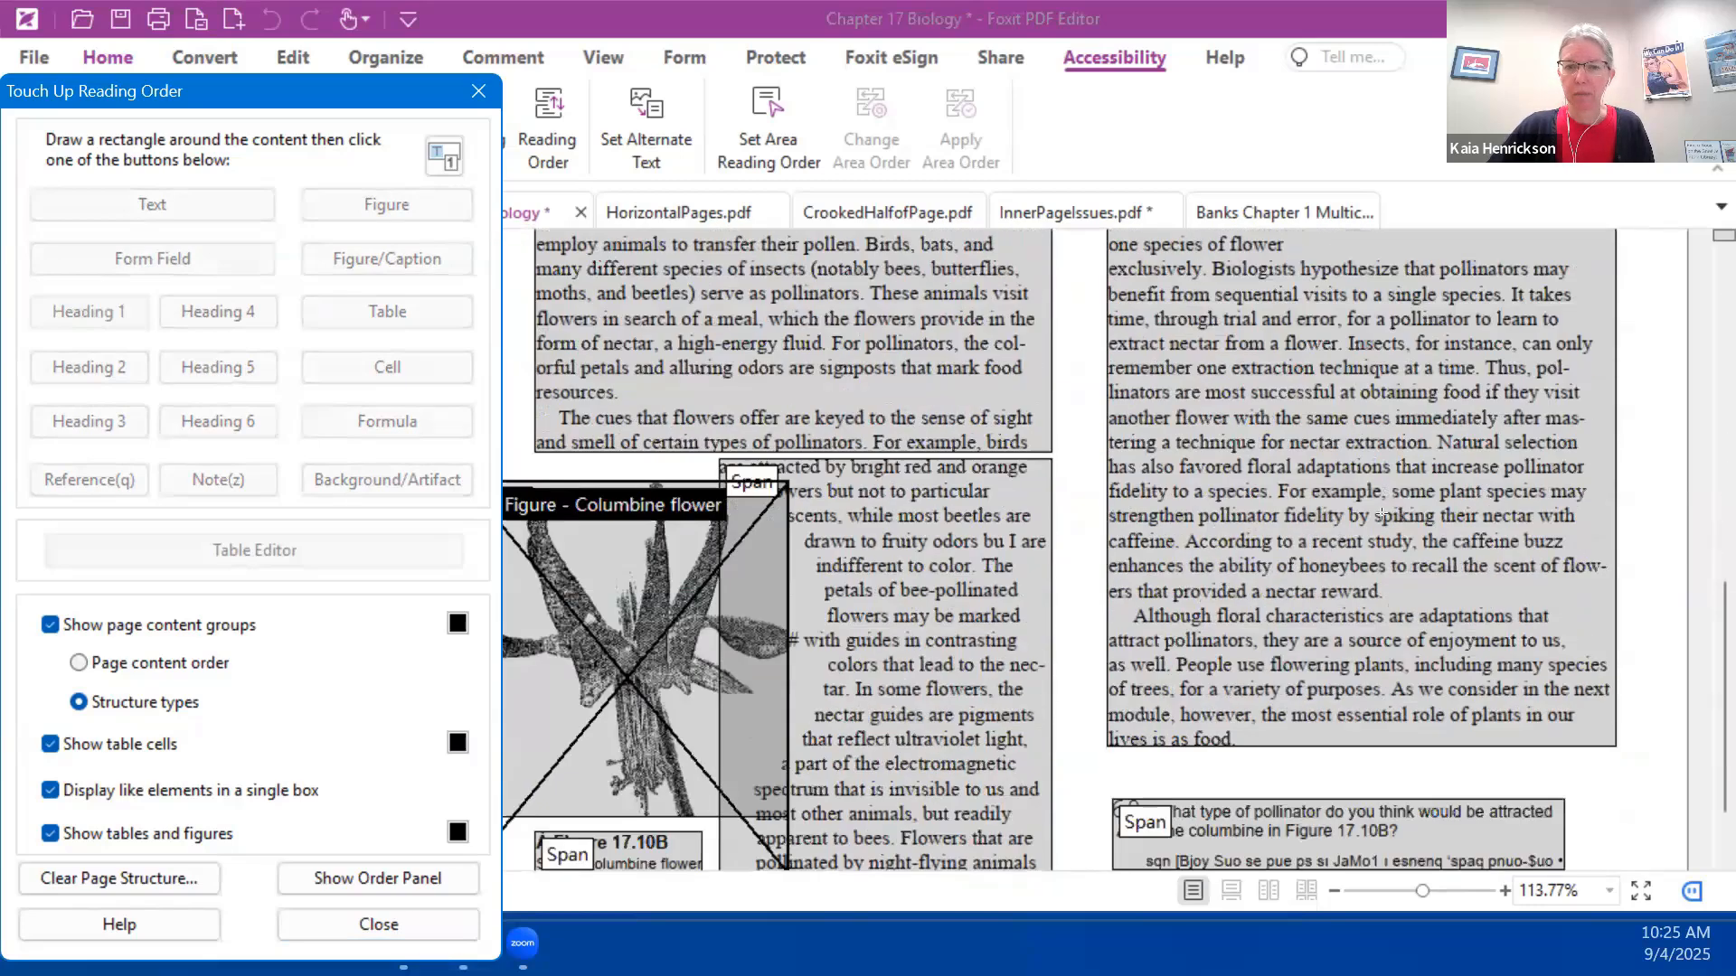
scroll(1382, 515, "down", 2)
scroll(1388, 508, "up", 10)
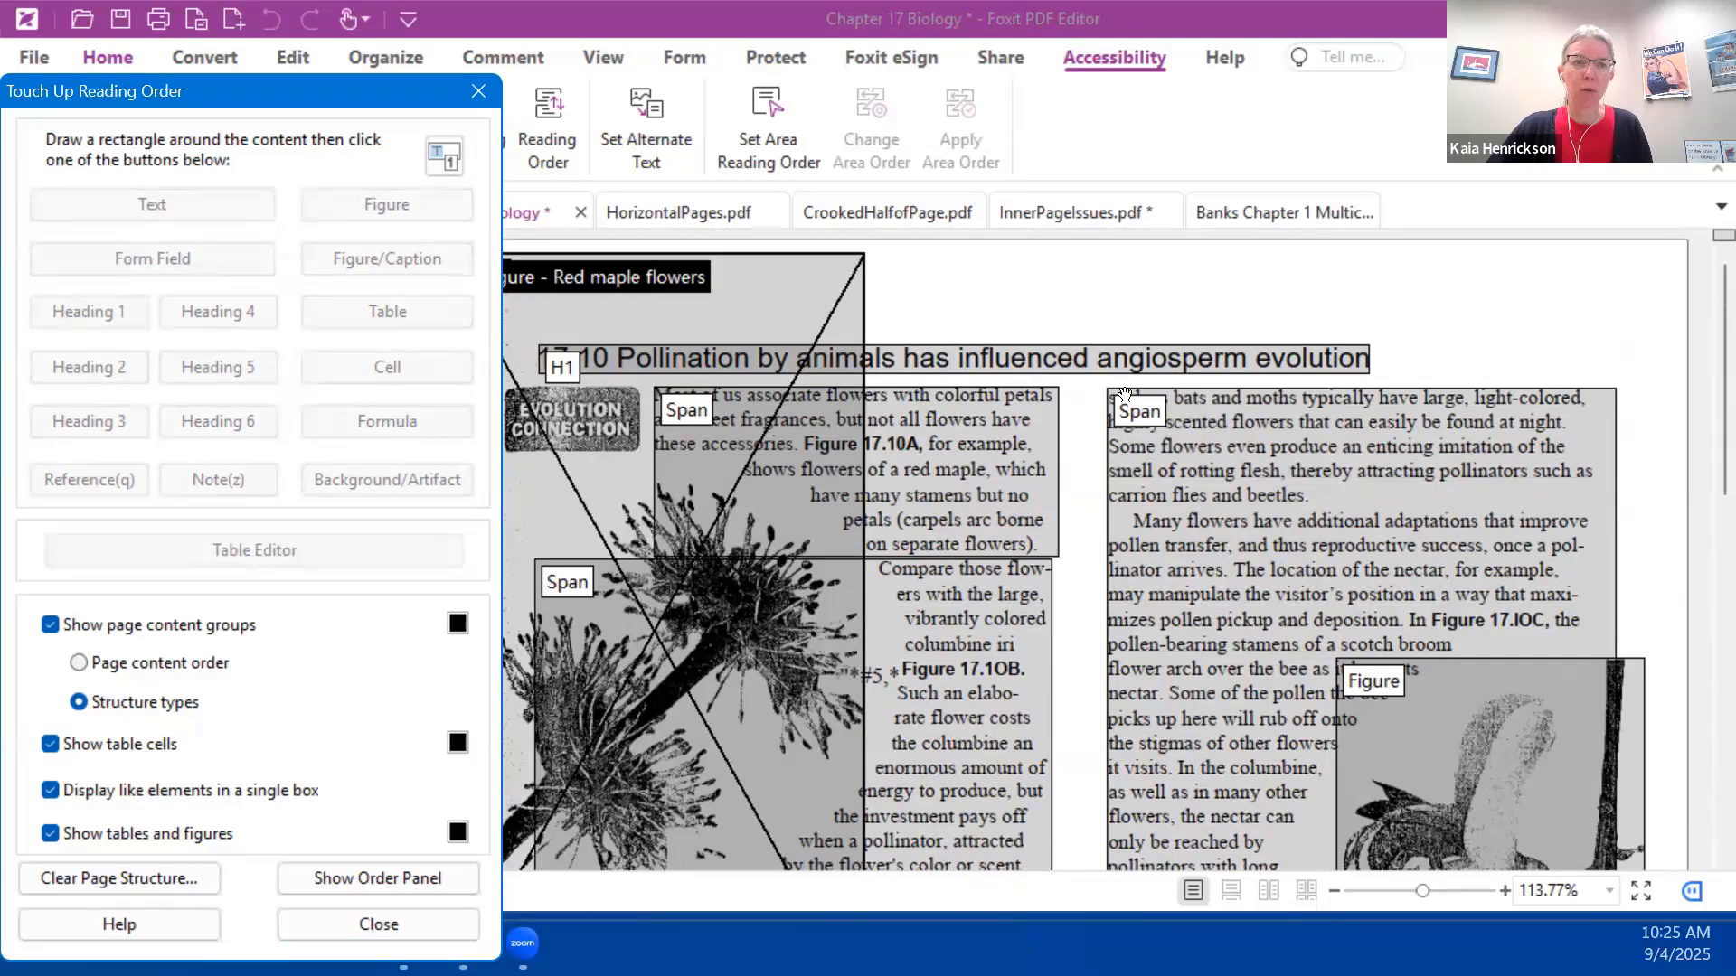
scroll(1174, 468, "down", 5)
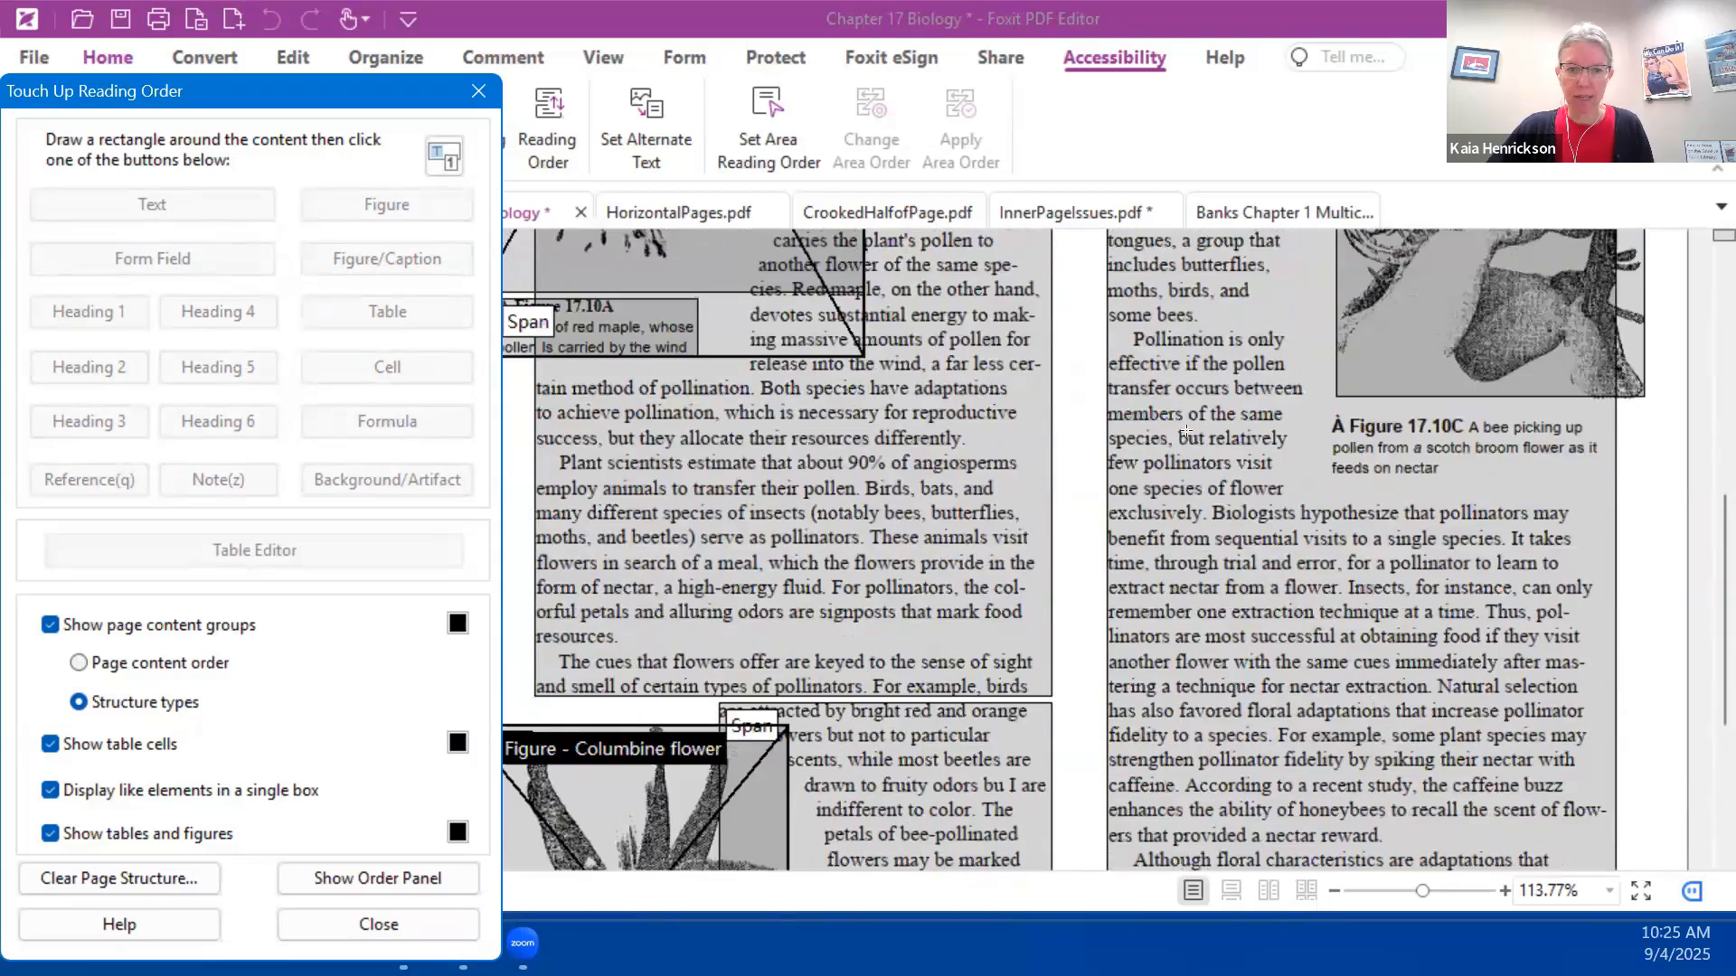
scroll(1185, 431, "up", 5)
left_click_drag(1343, 271, 1643, 319)
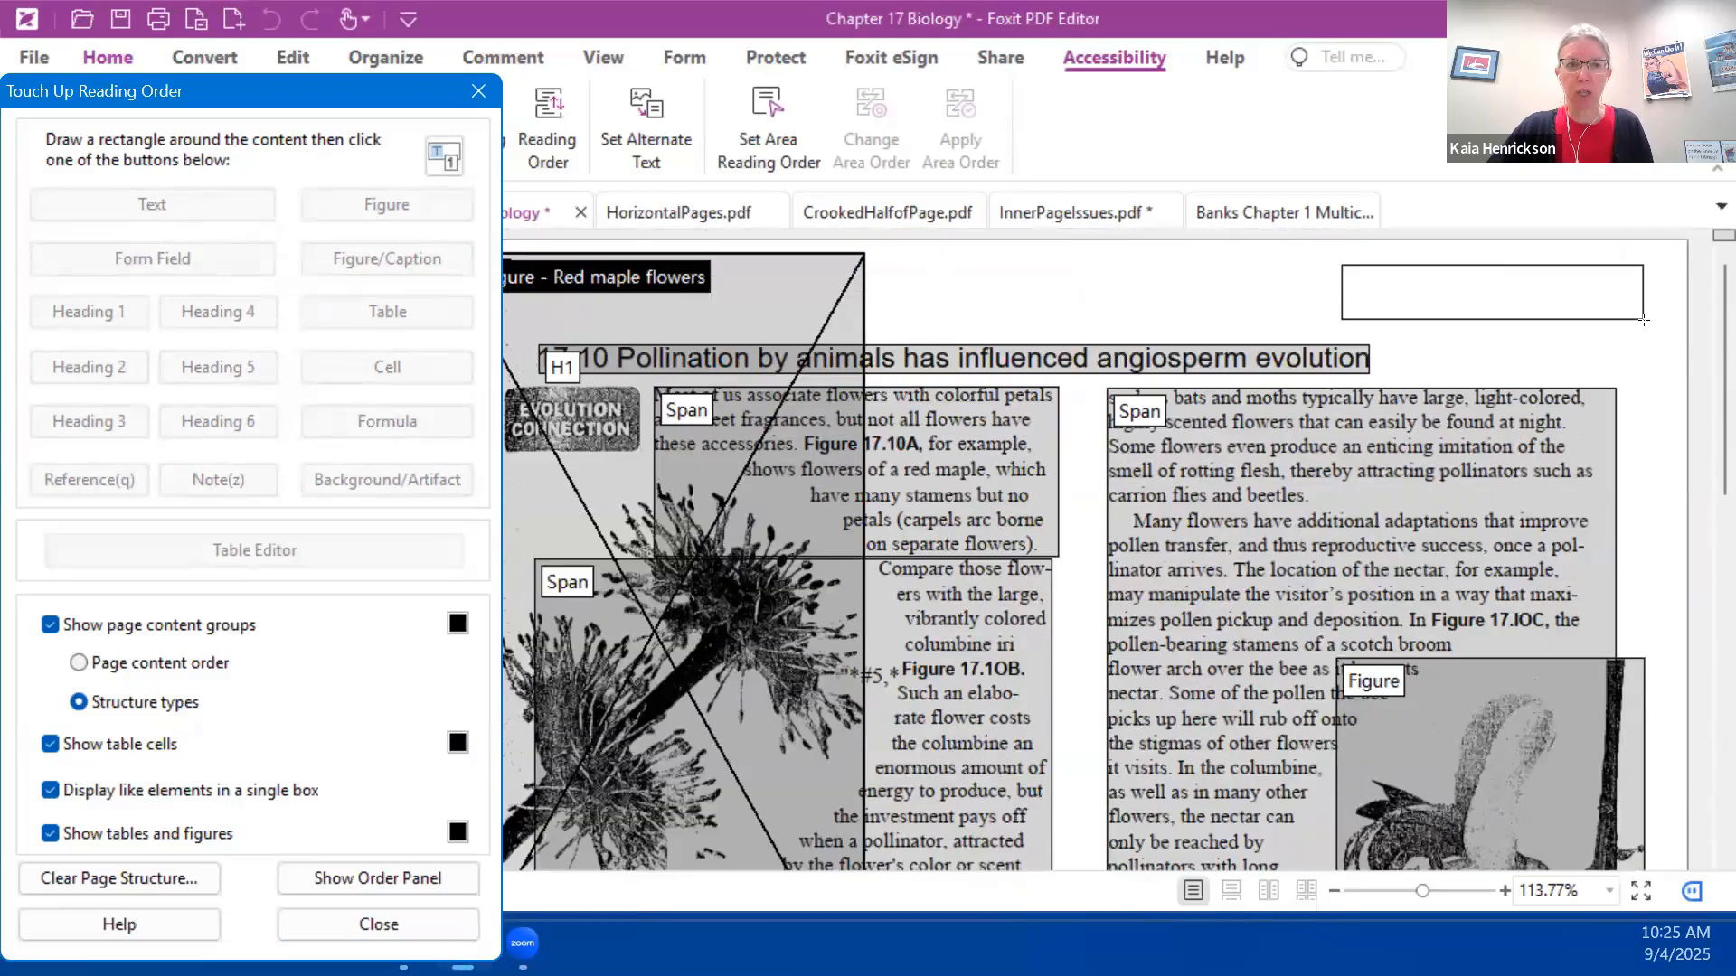
left_click(1508, 298)
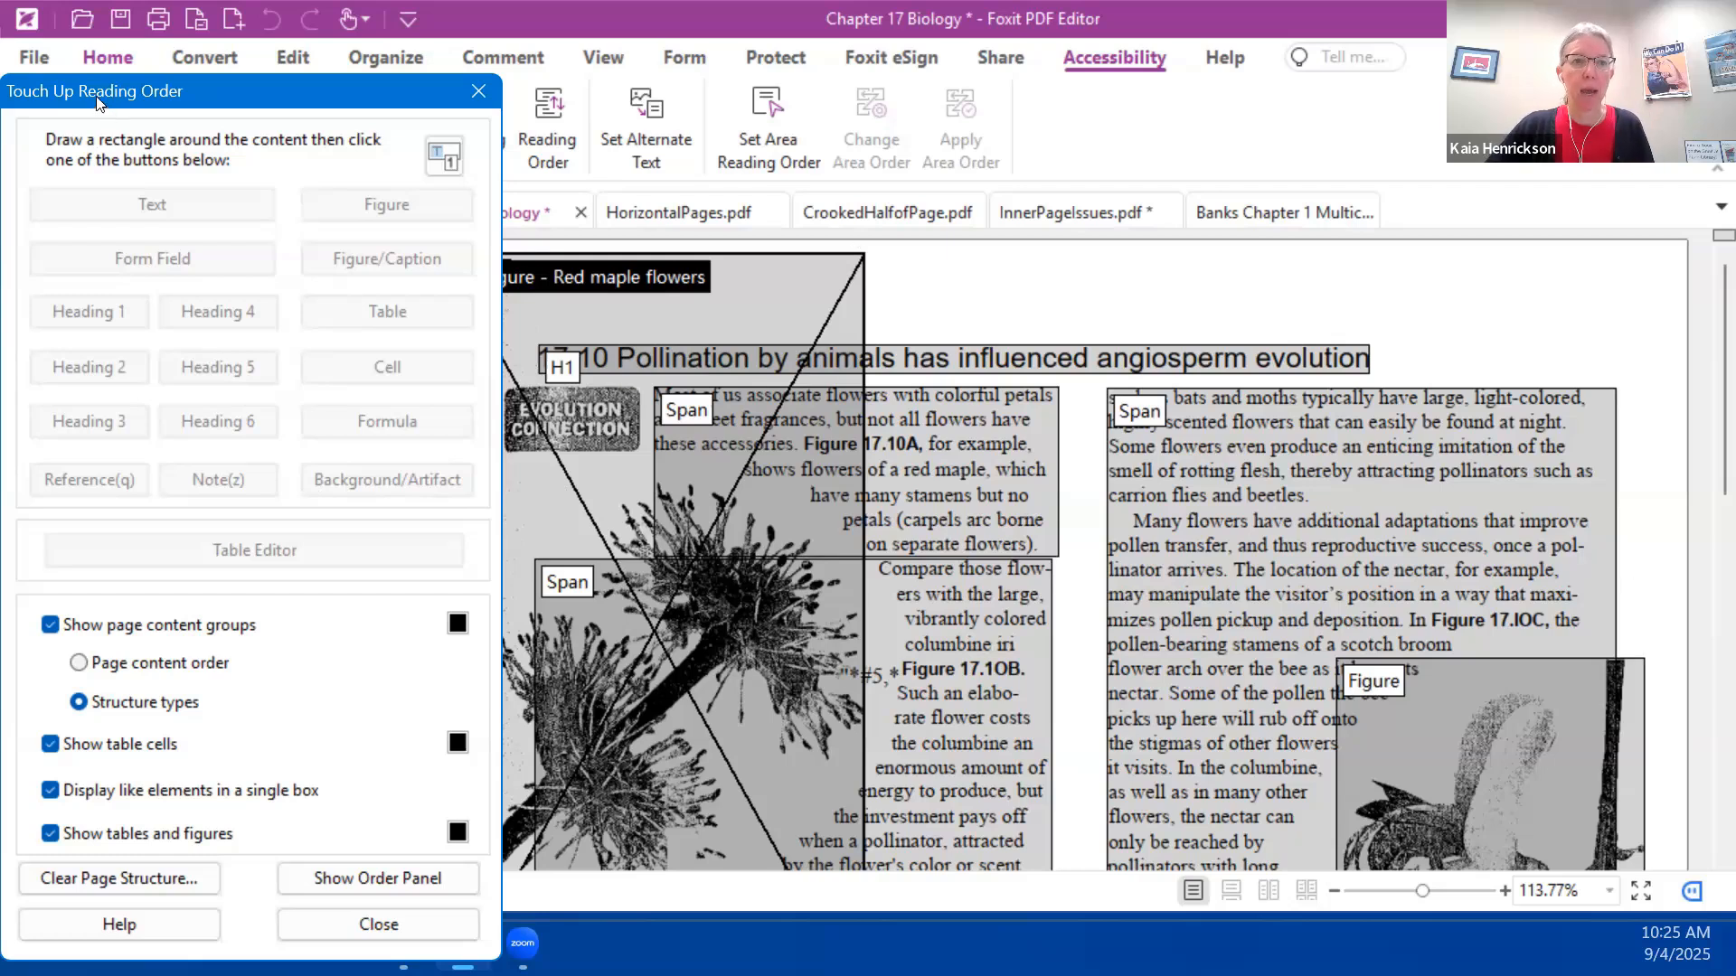
left_click(340, 921)
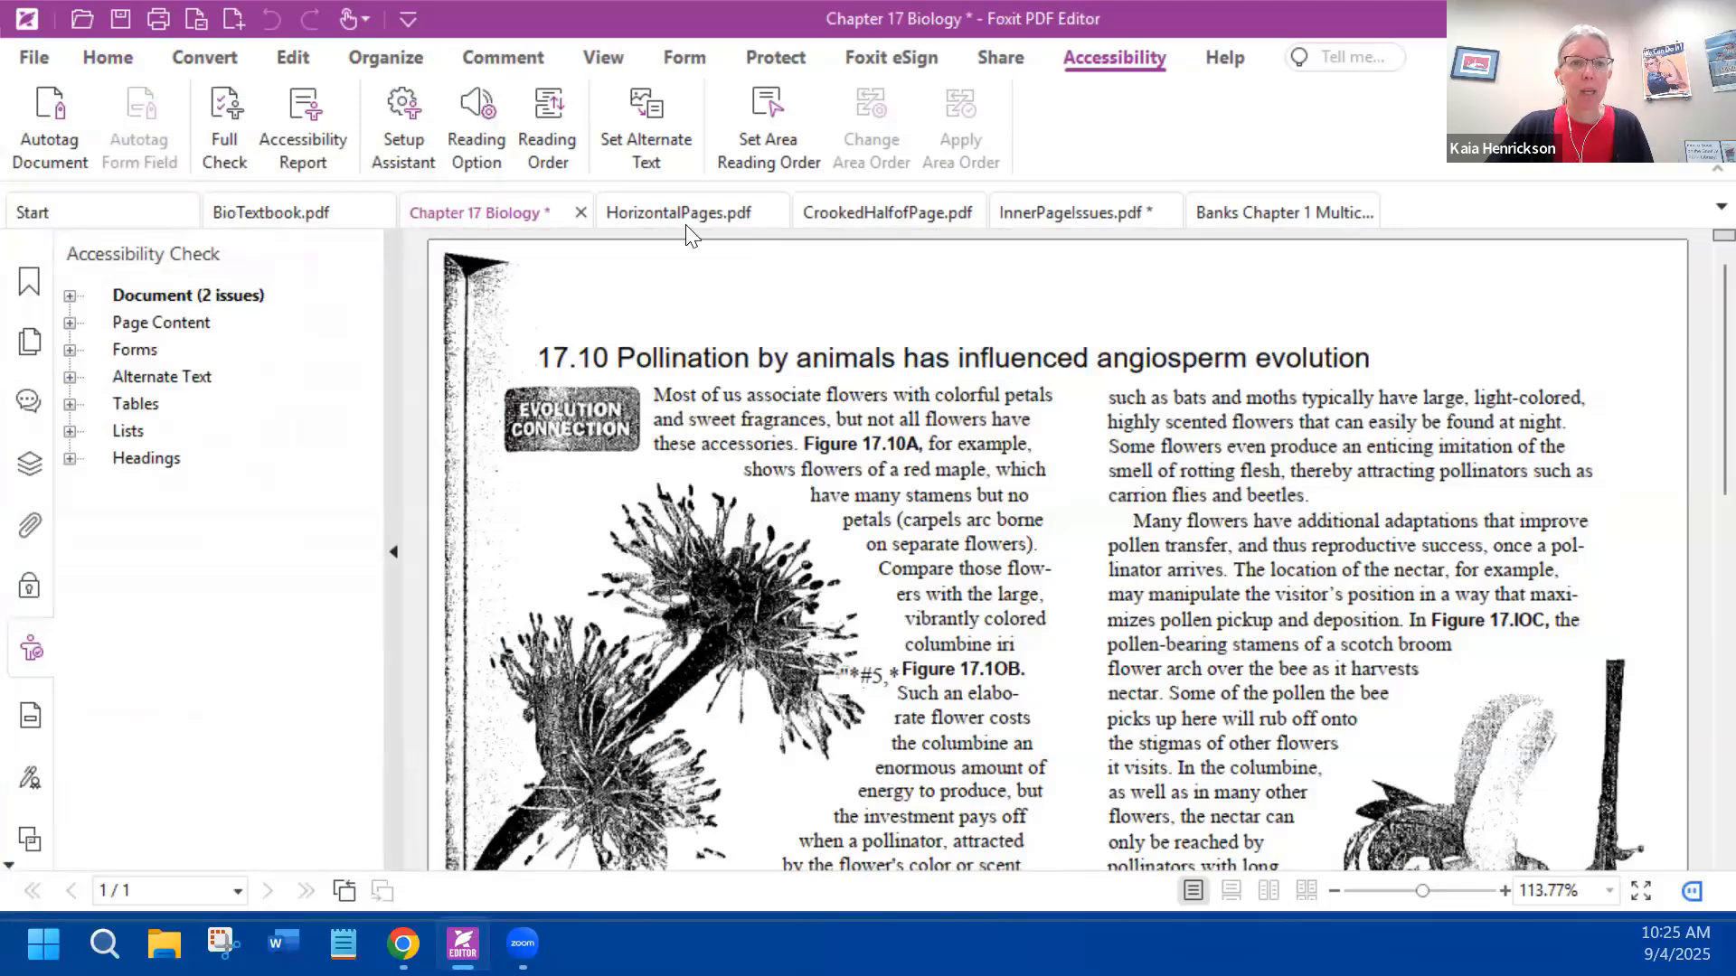
- Check the document's spelling, ignoring "carpels" and "ers", and end the check at "iri"
left_click(293, 57)
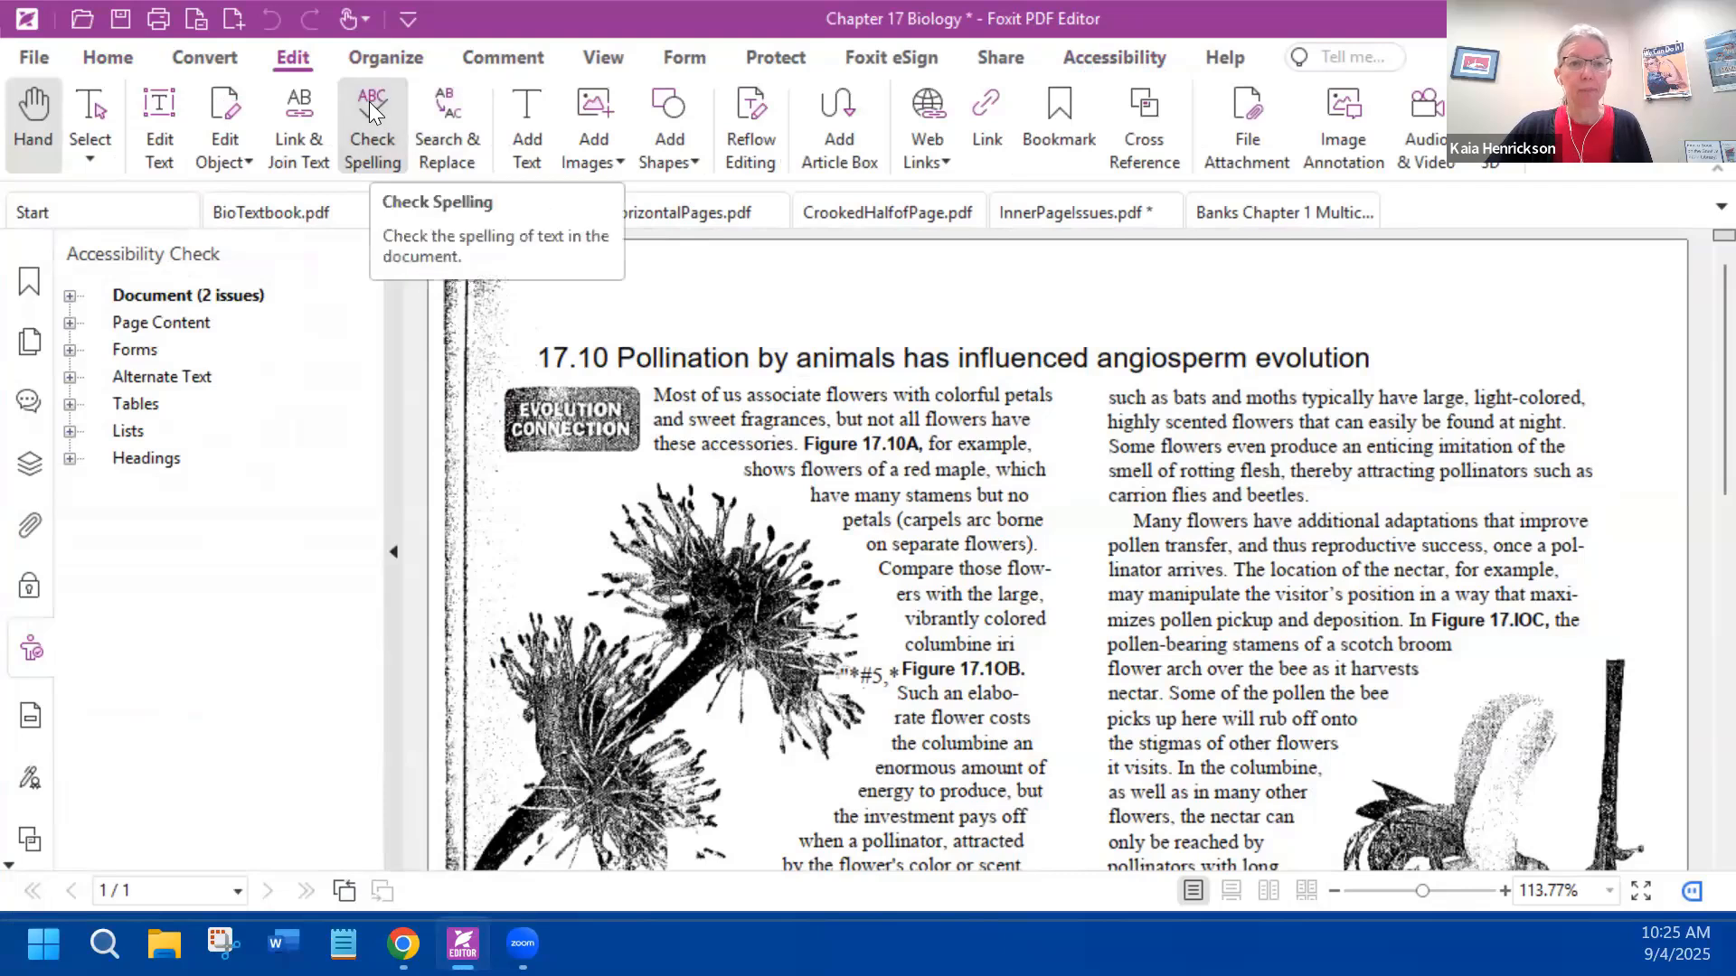
left_click(369, 102)
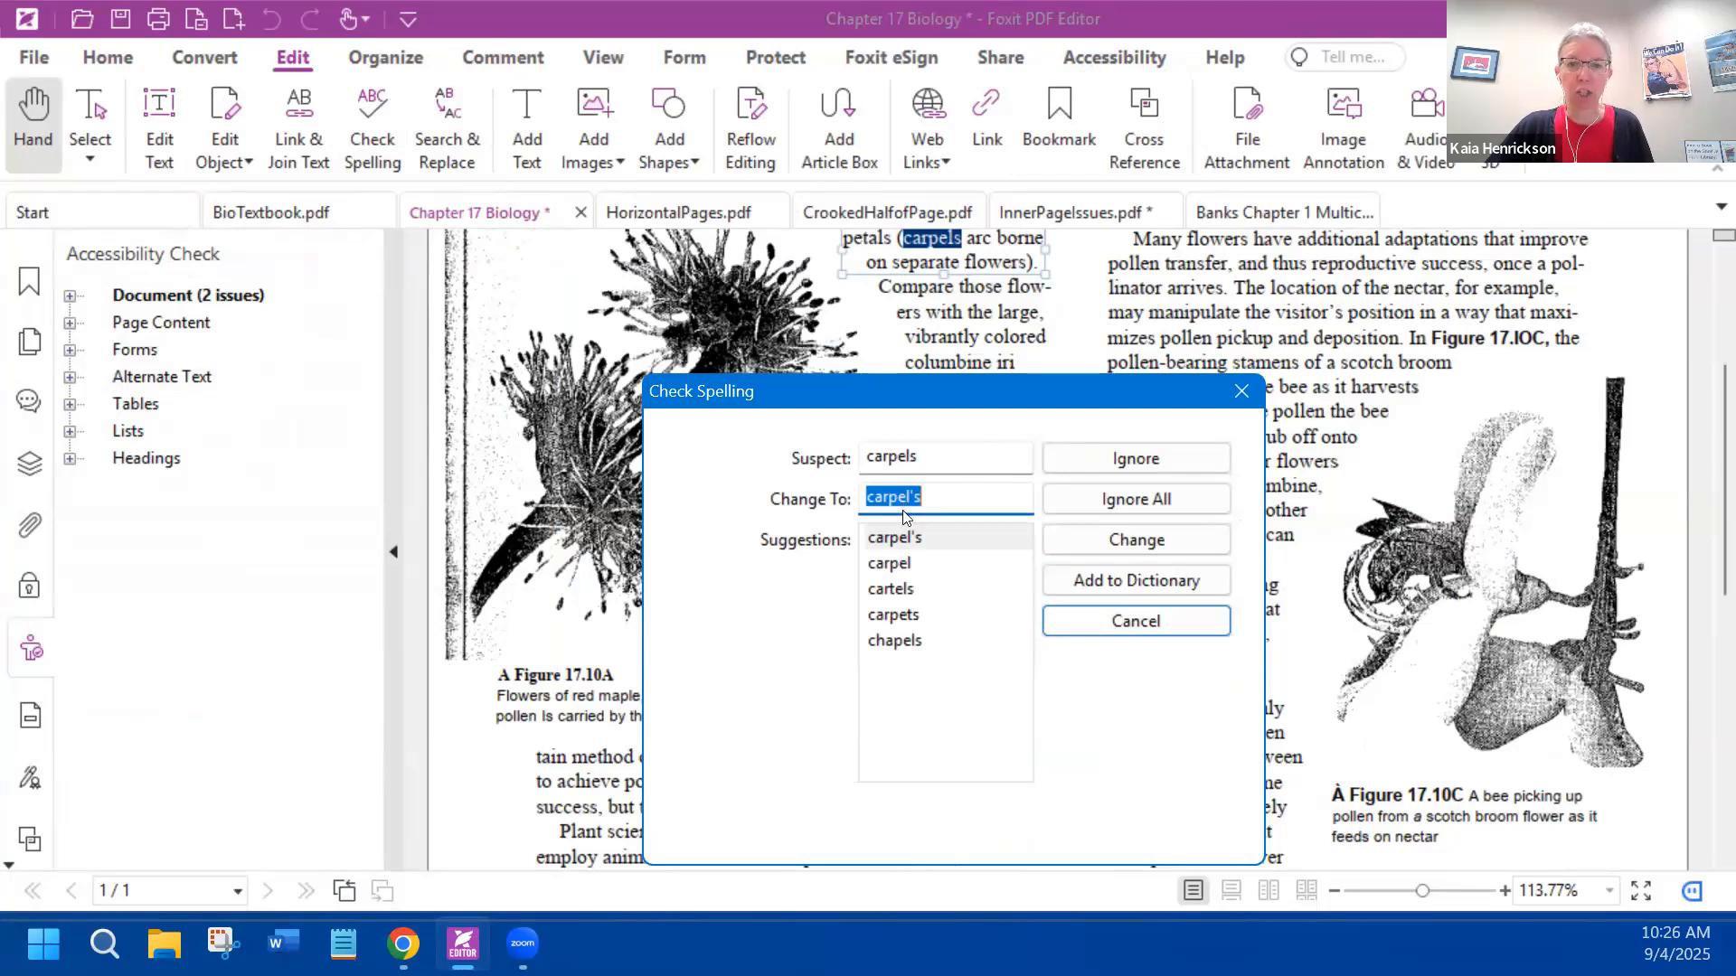
left_click_drag(991, 385, 991, 359)
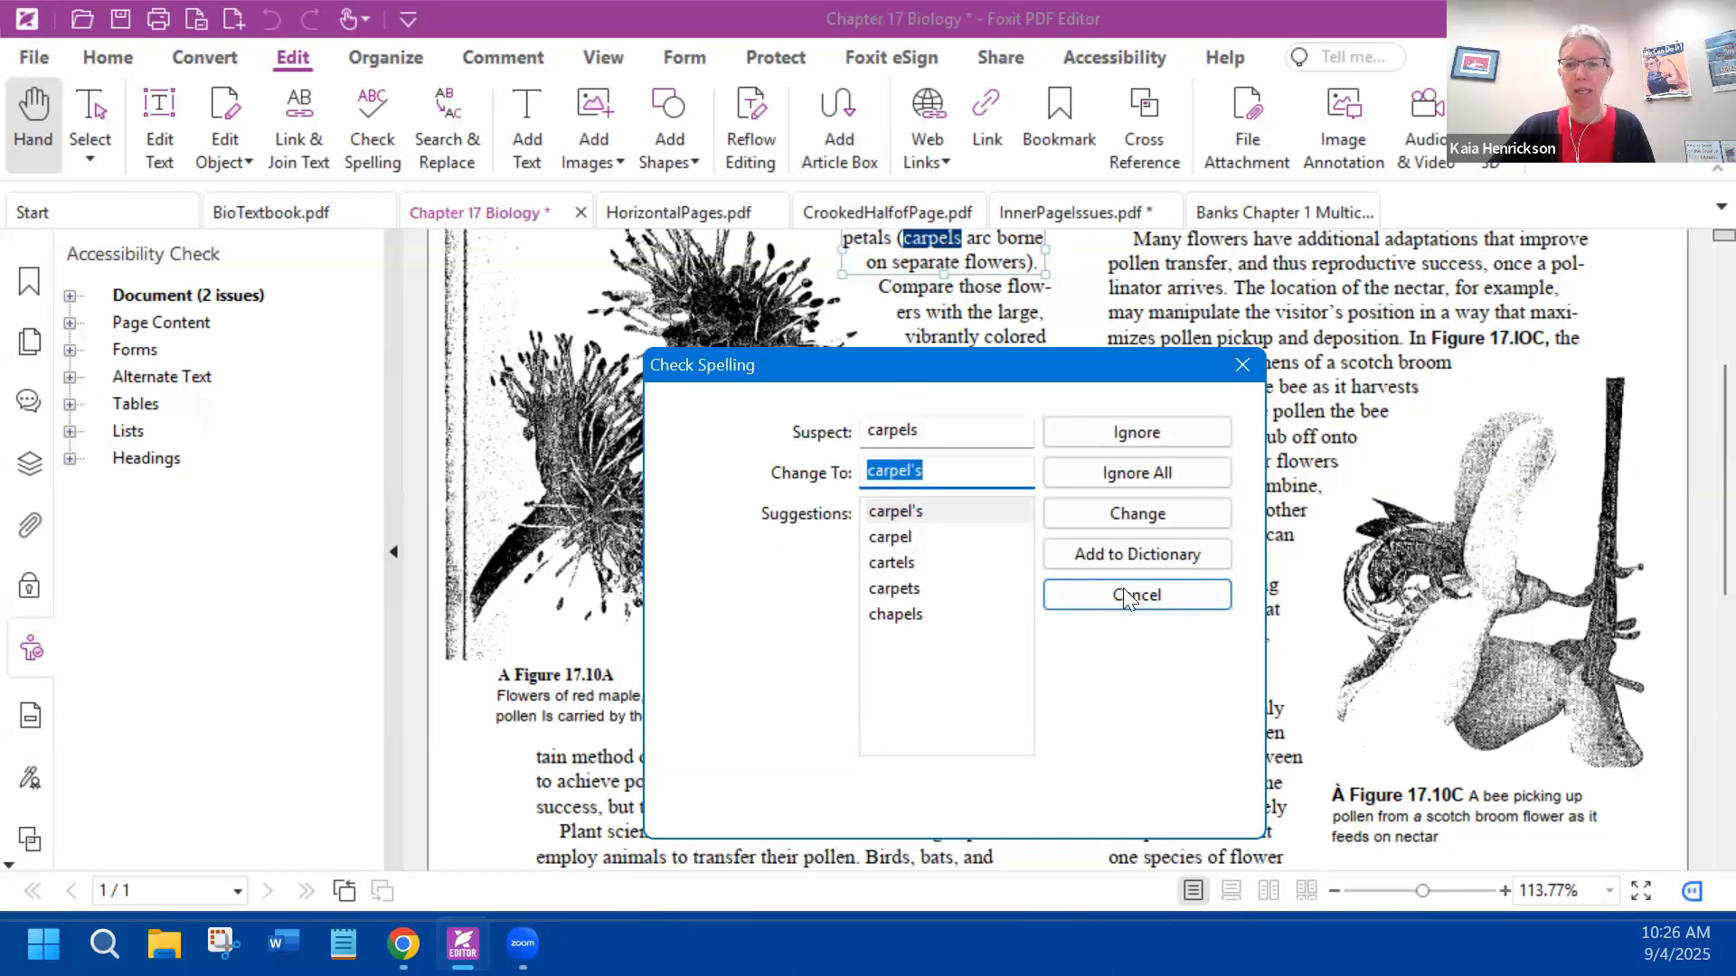
left_click(1150, 430)
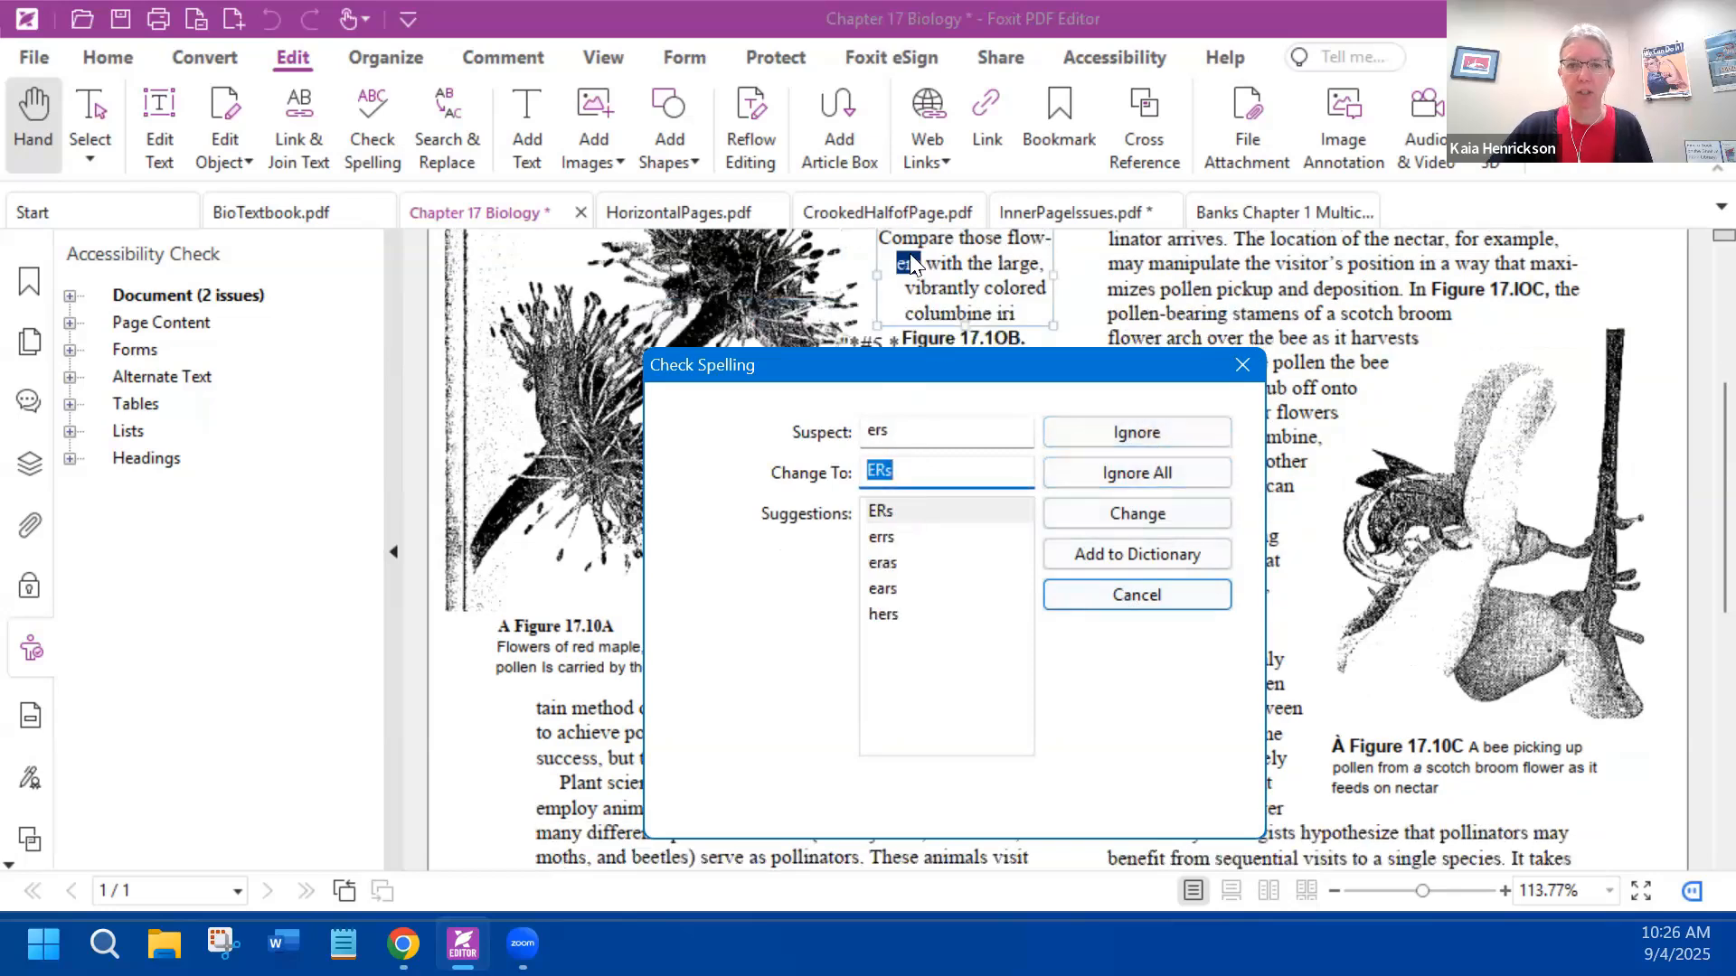
left_click(1121, 434)
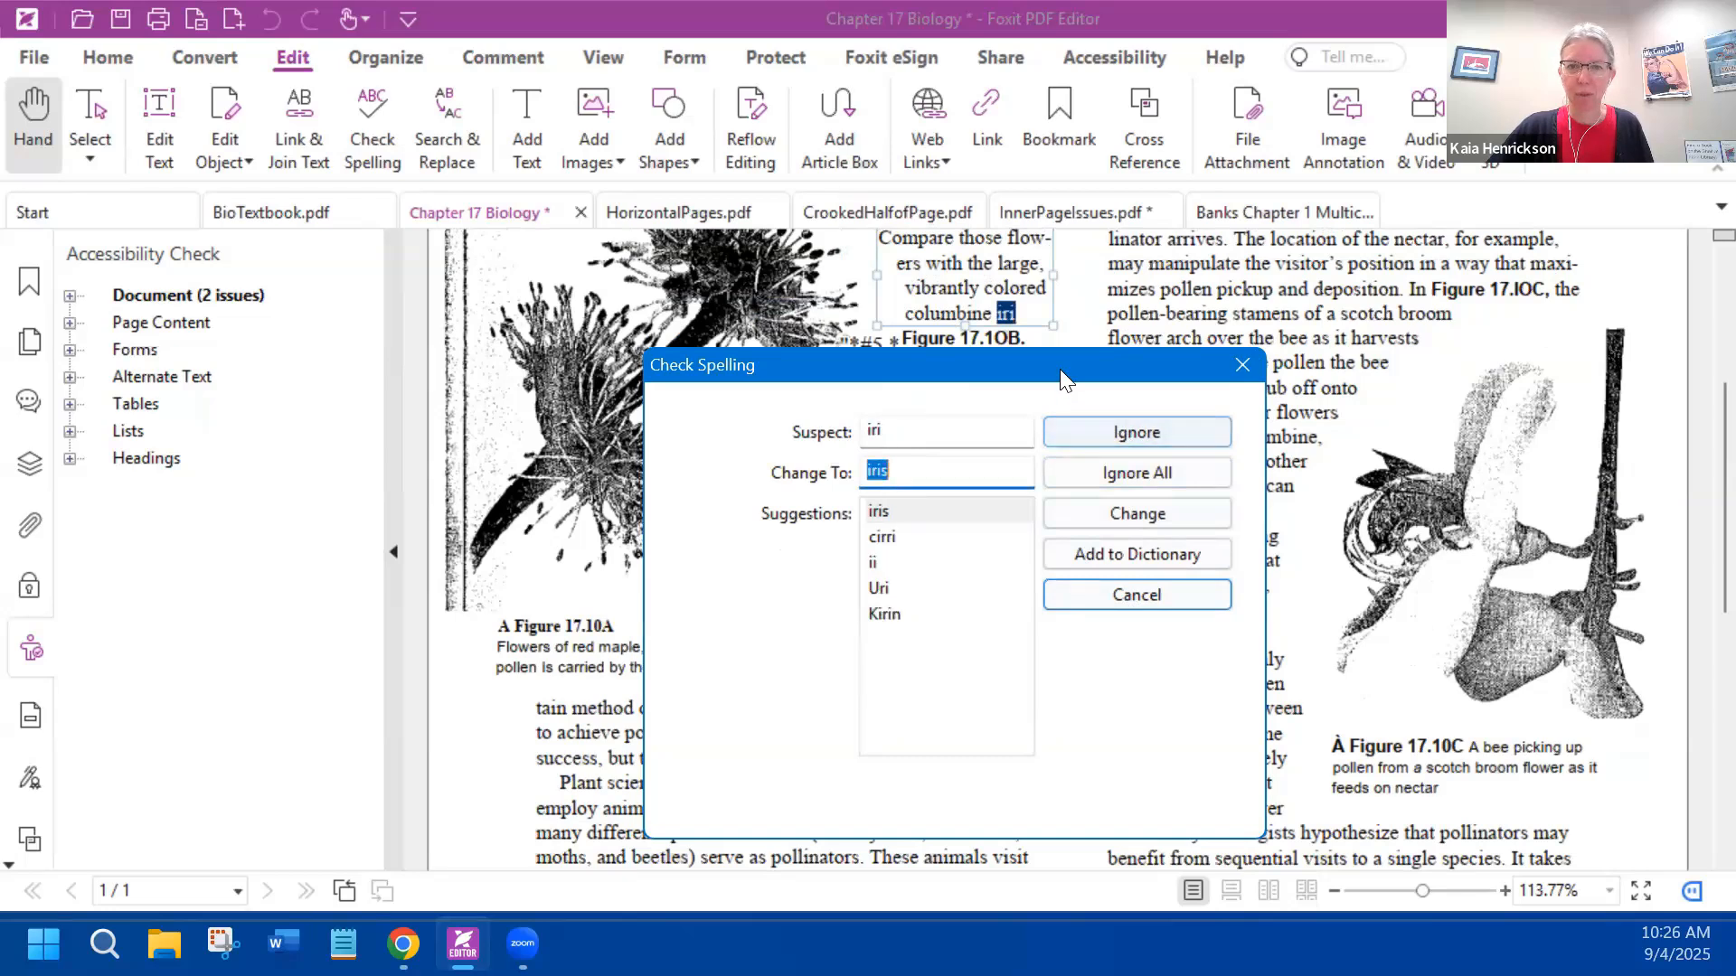
left_click_drag(1059, 369, 1056, 442)
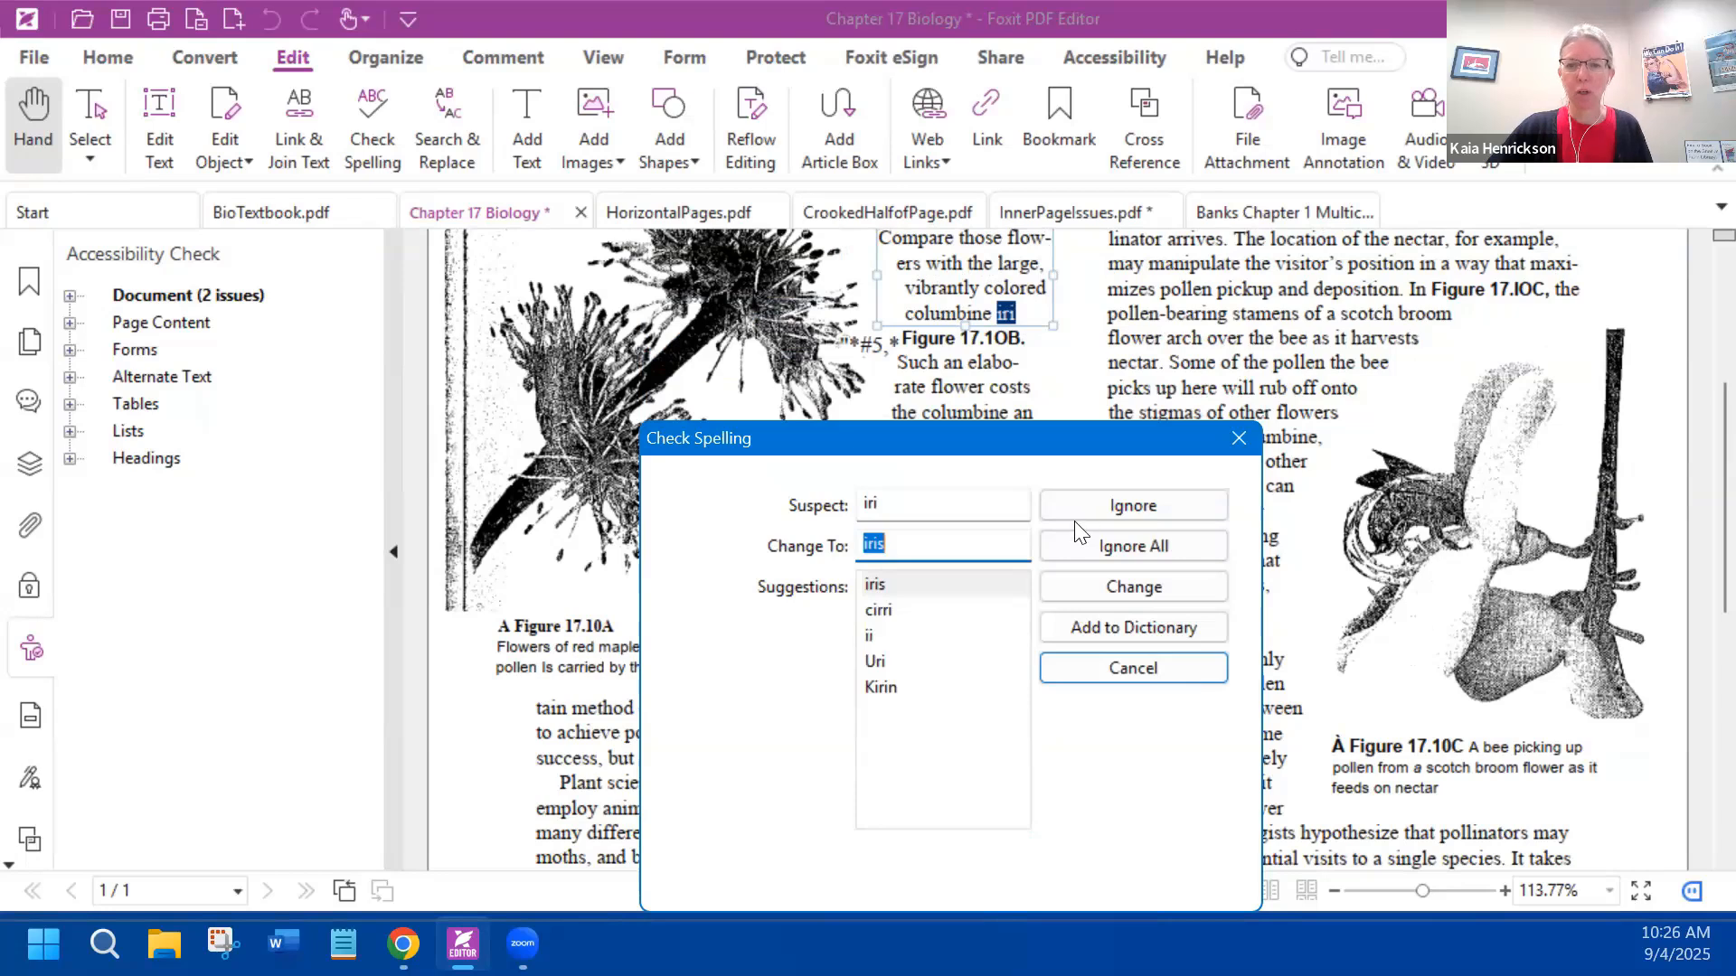
left_click(1238, 439)
- Correct the OCR error "arc" to "are" in the line "petals (carpels are borne" and leave text editing
scroll(963, 455, "up", 3)
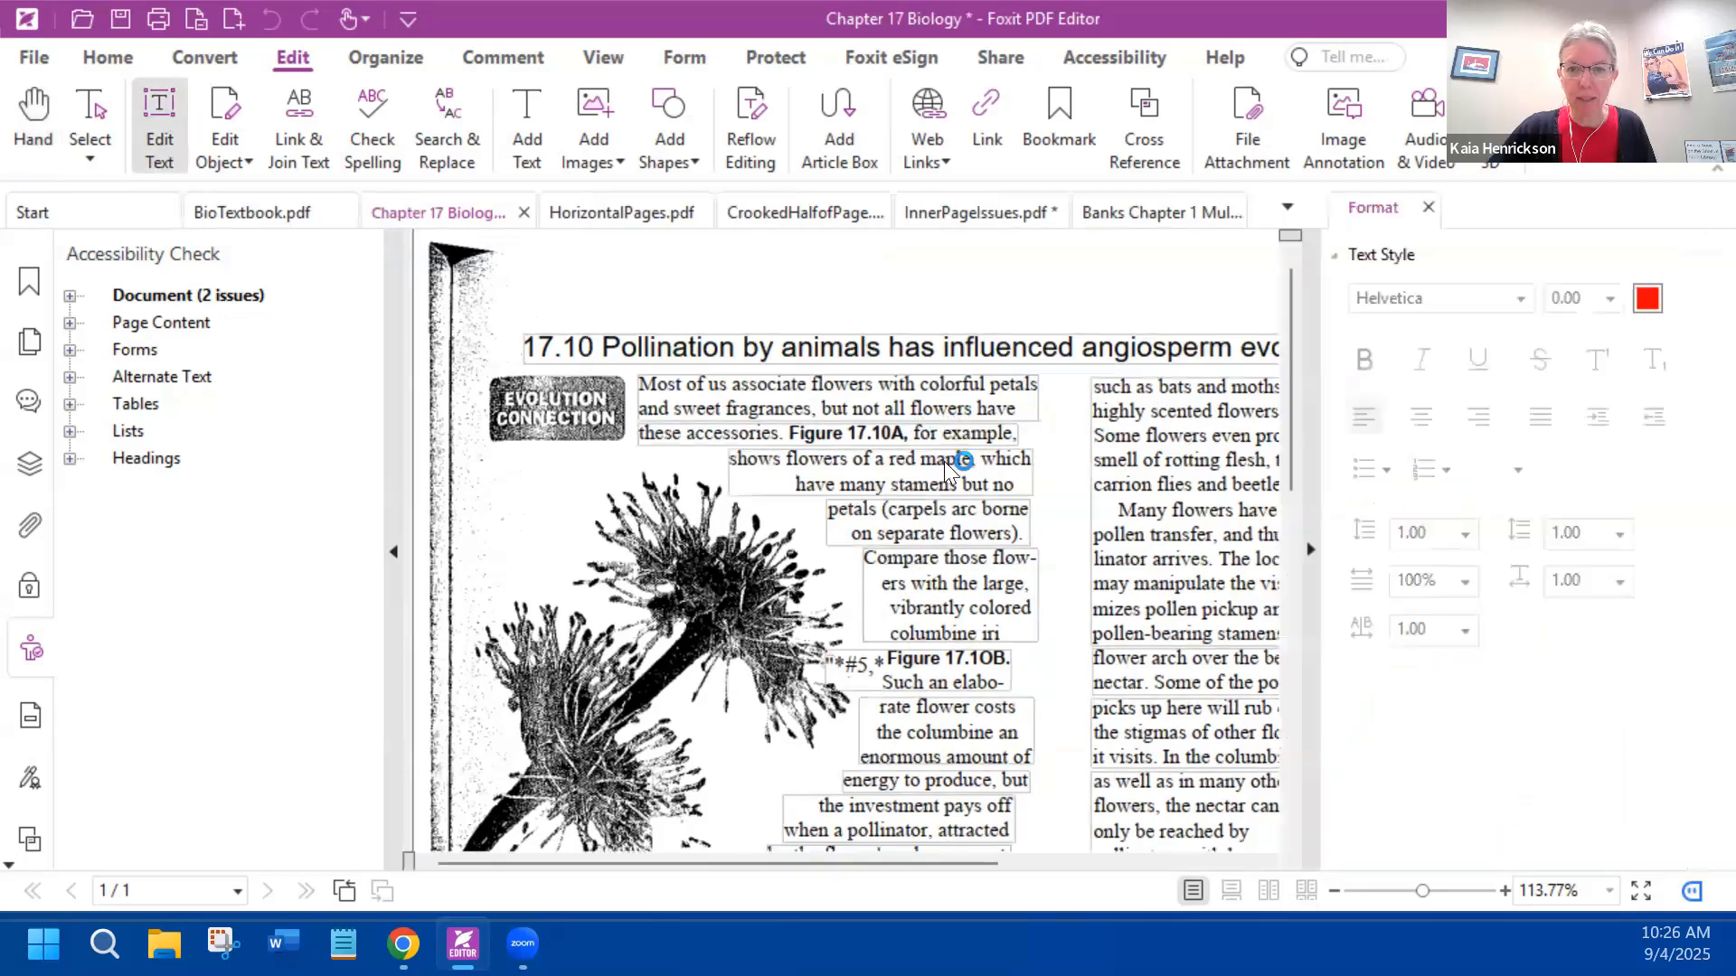
left_click(973, 506)
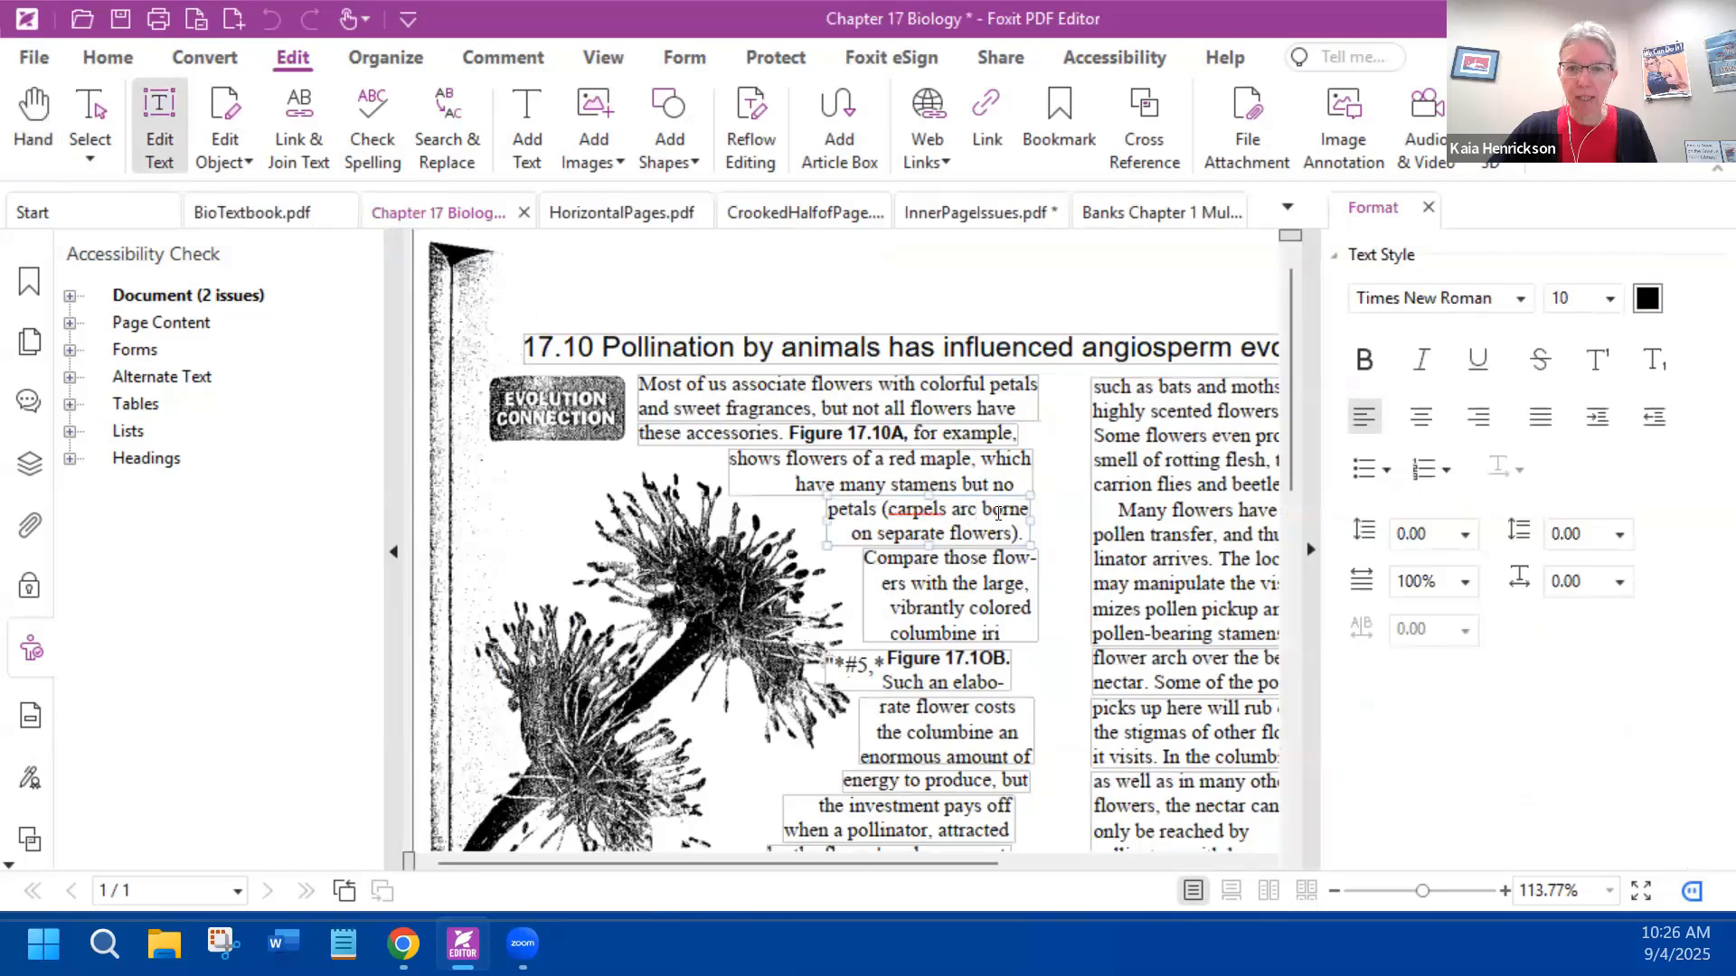
key("BackSpace")
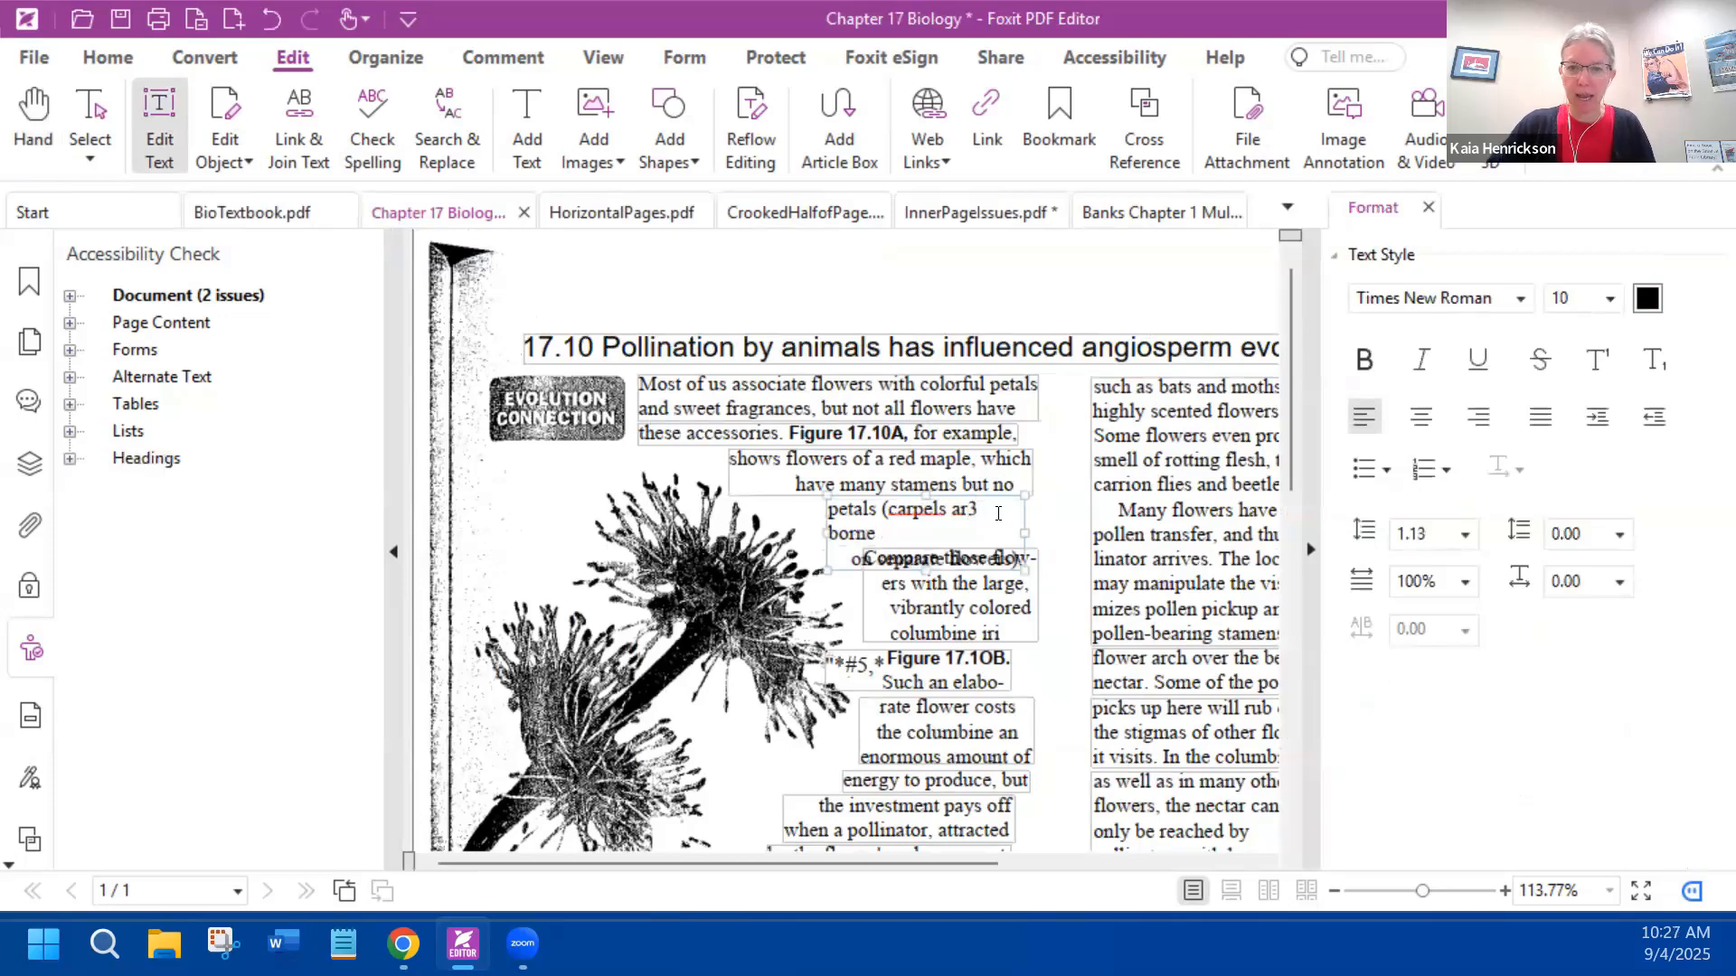
type("e borne")
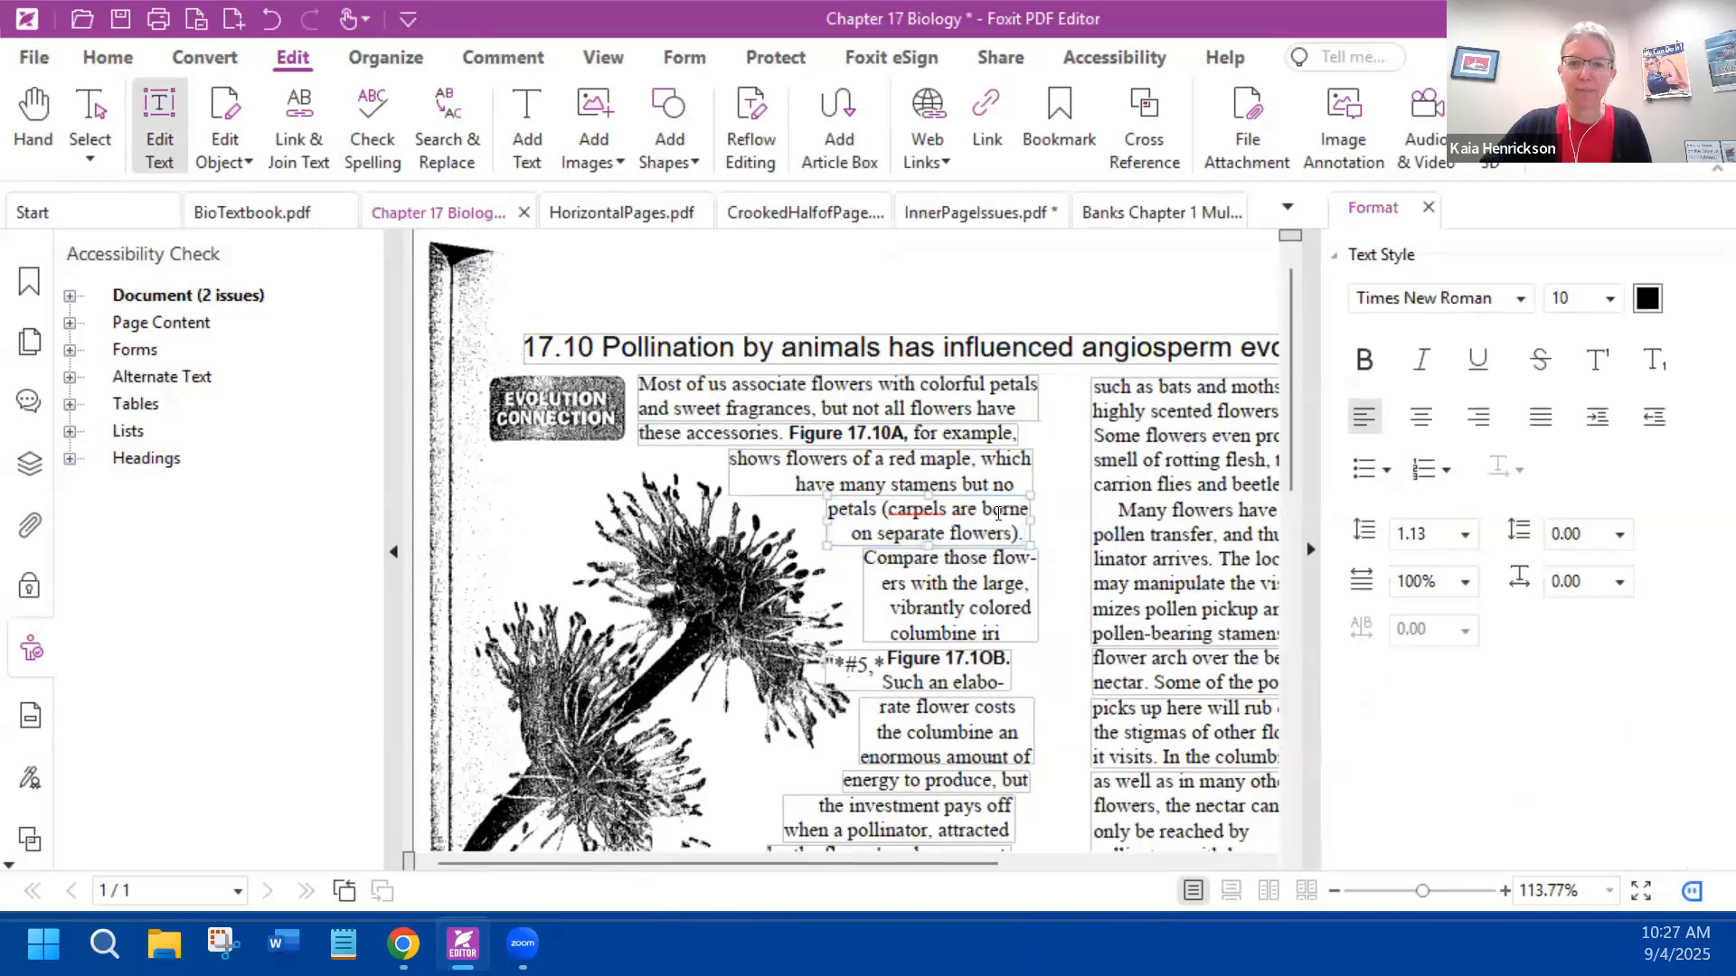
left_click(957, 583)
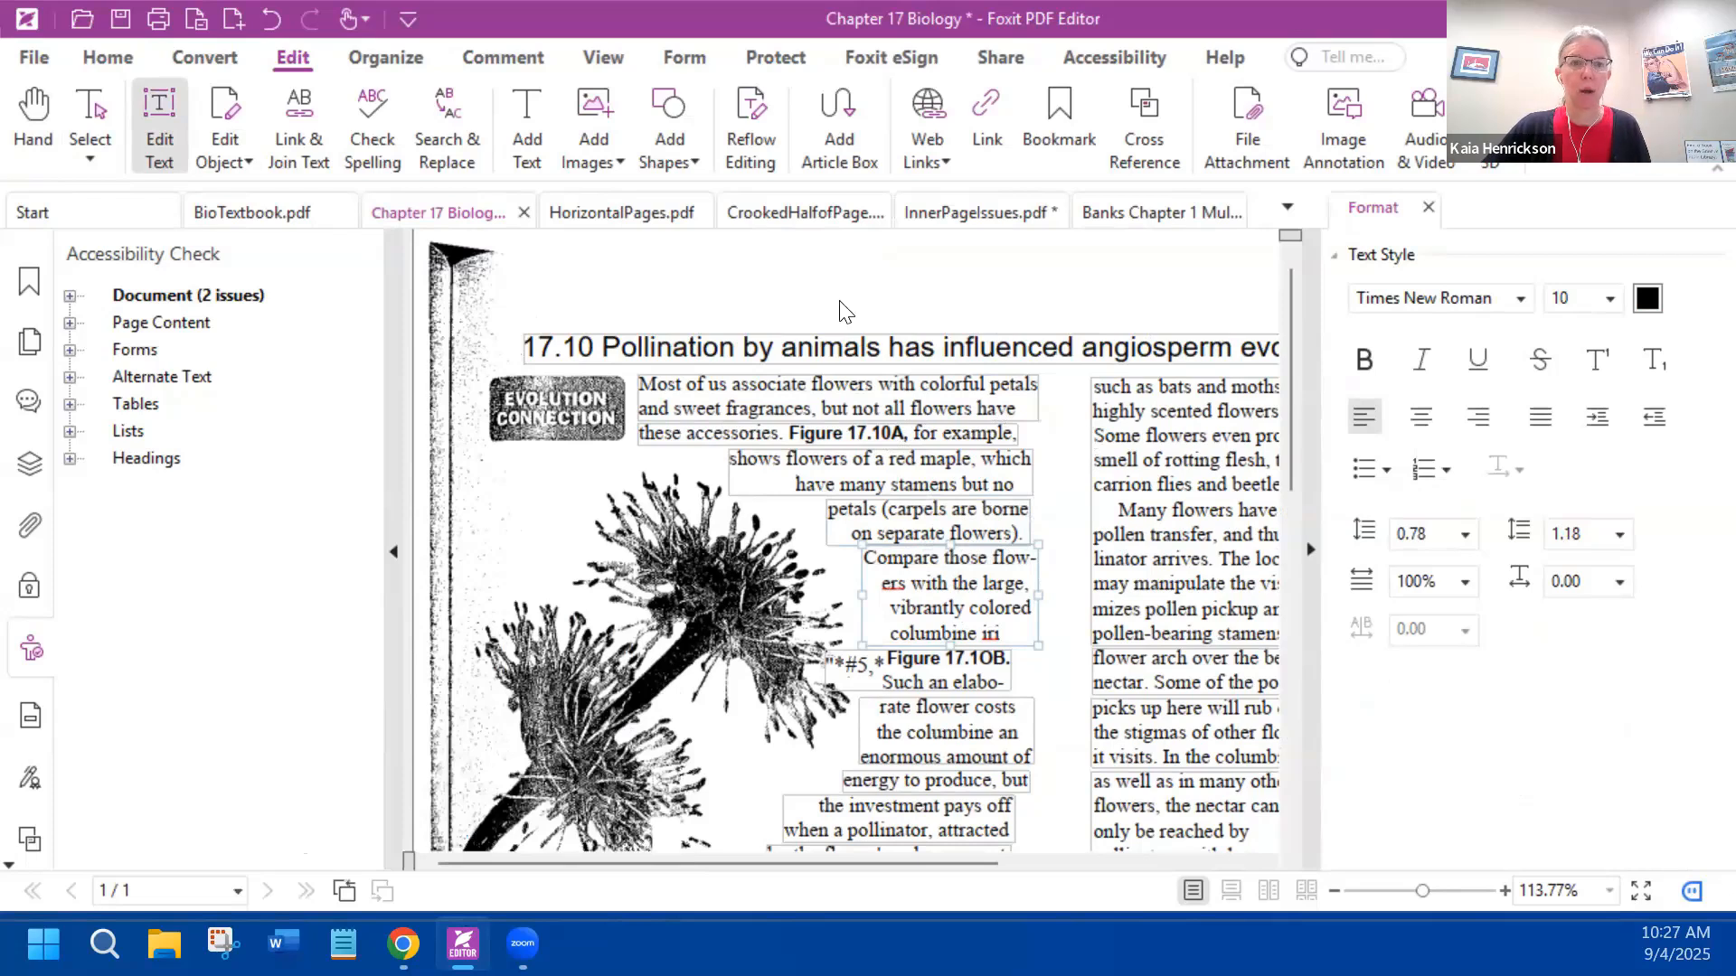
left_click(102, 125)
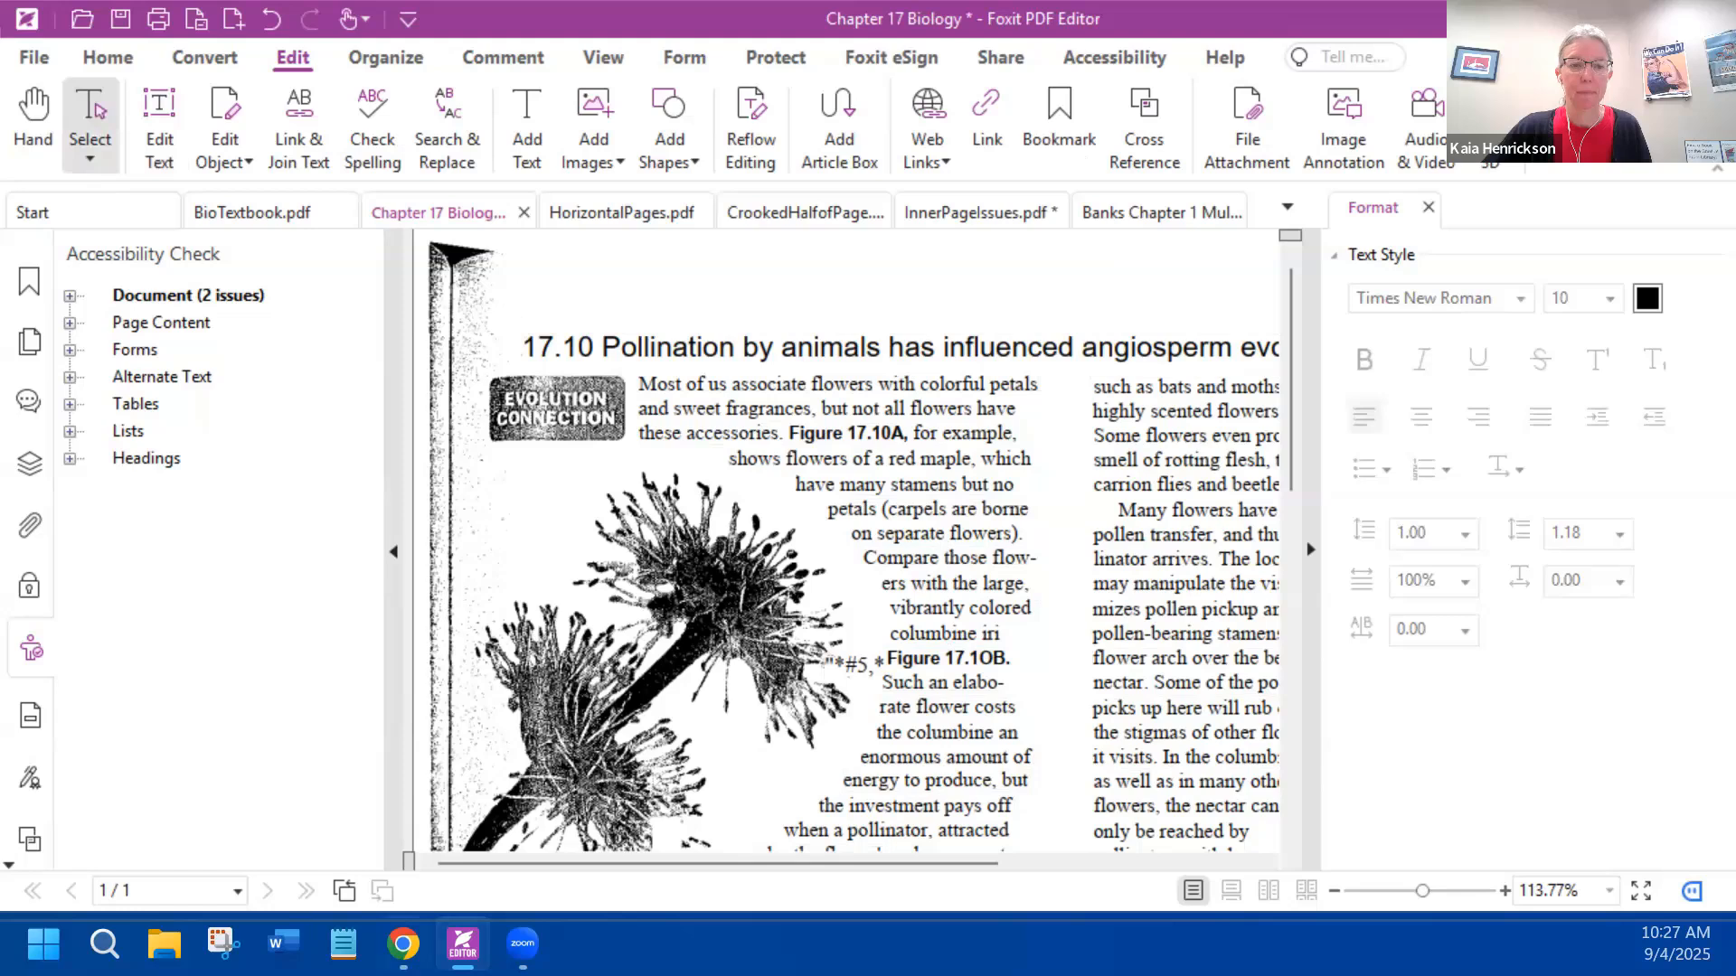
- Switch to the Google Slides presentation "Making Accessible PDFs from Scanned Documents" in Chrome and show the "Foxit Accessibility Tools" slide
mouse_move(403, 945)
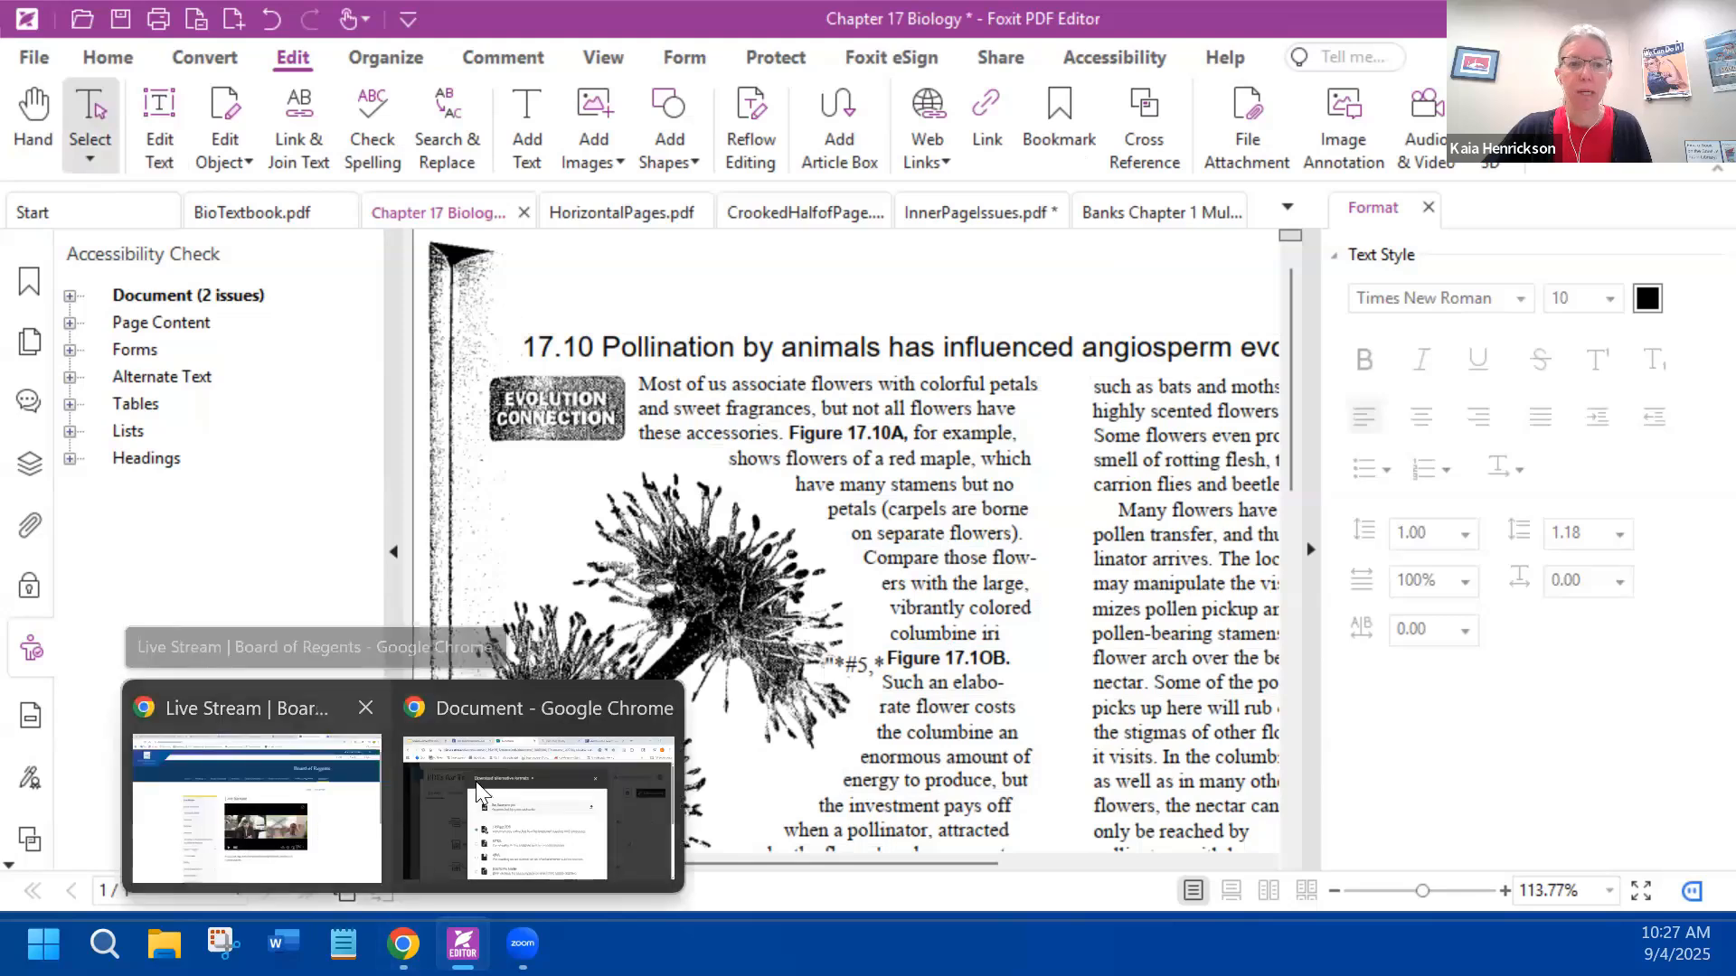
left_click(513, 743)
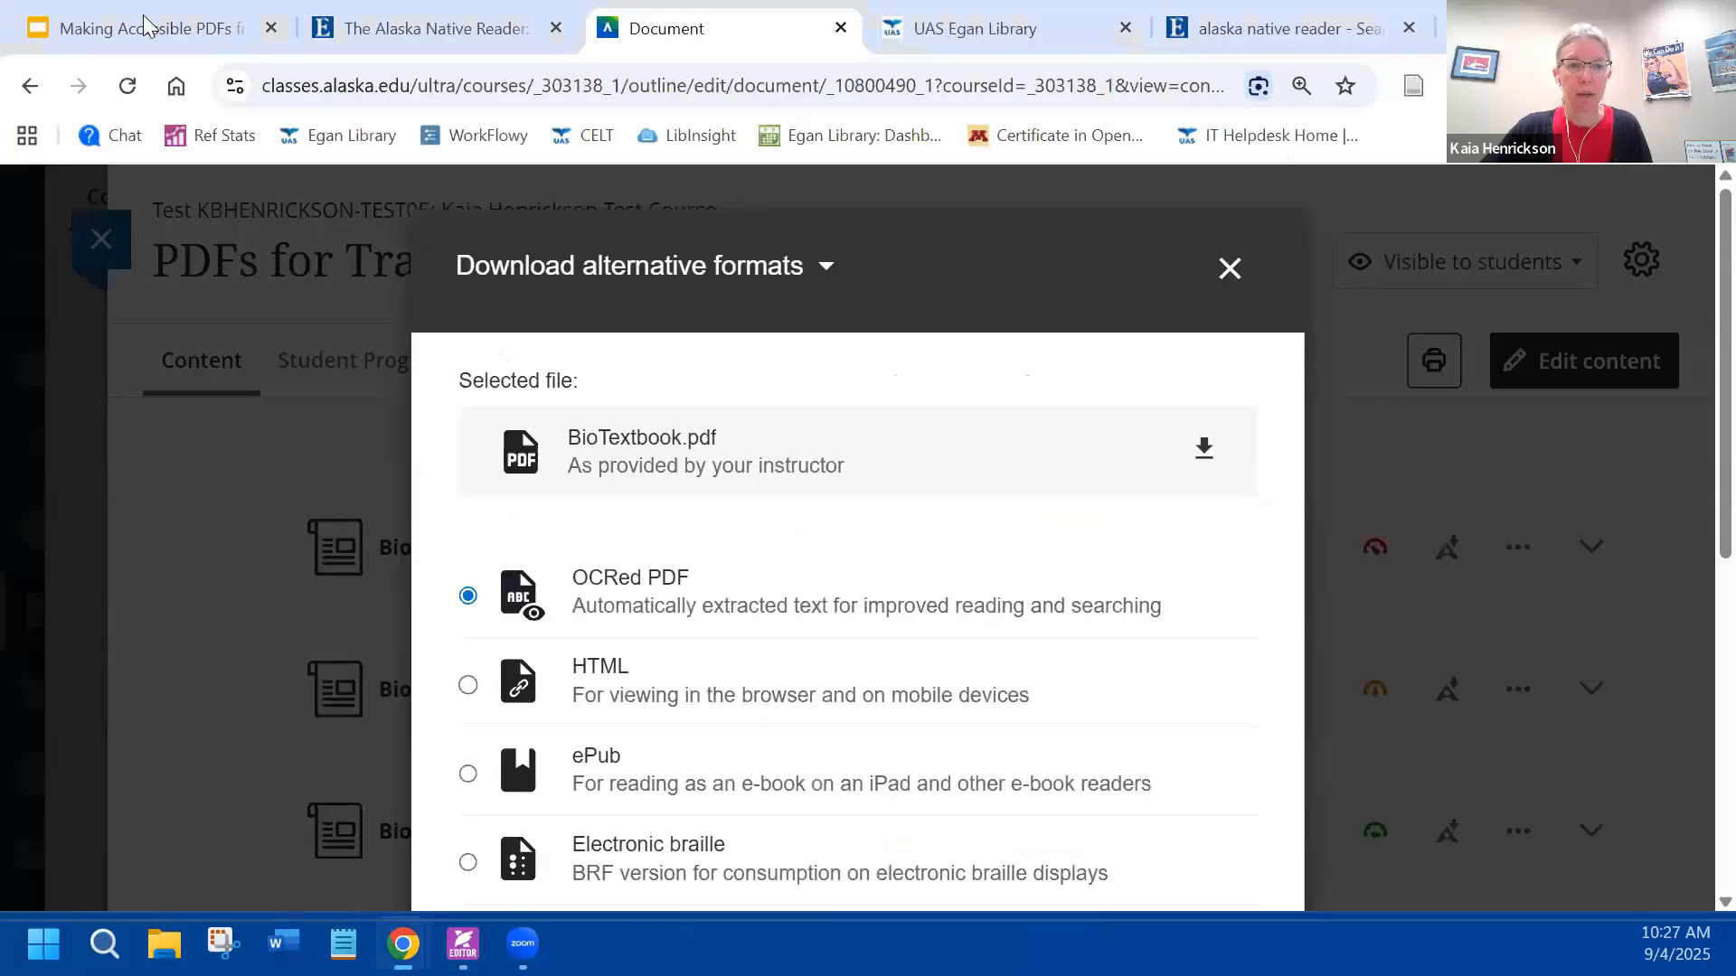
left_click(145, 28)
scroll(152, 615, "down", 2)
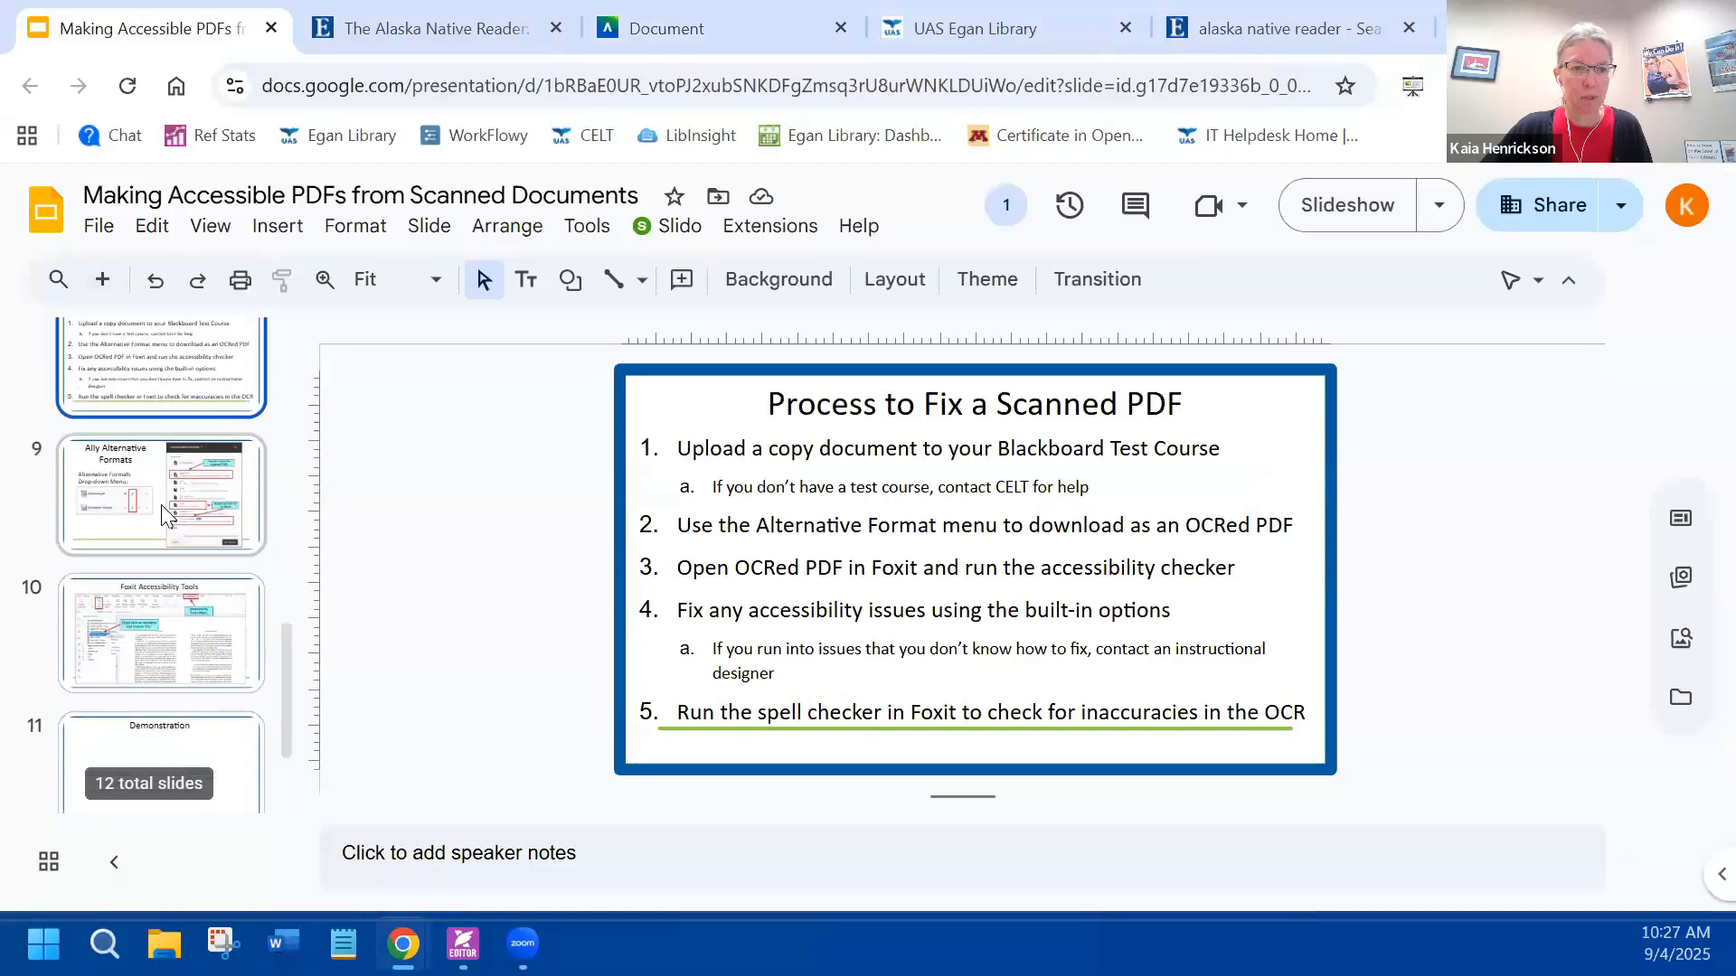
left_click(153, 615)
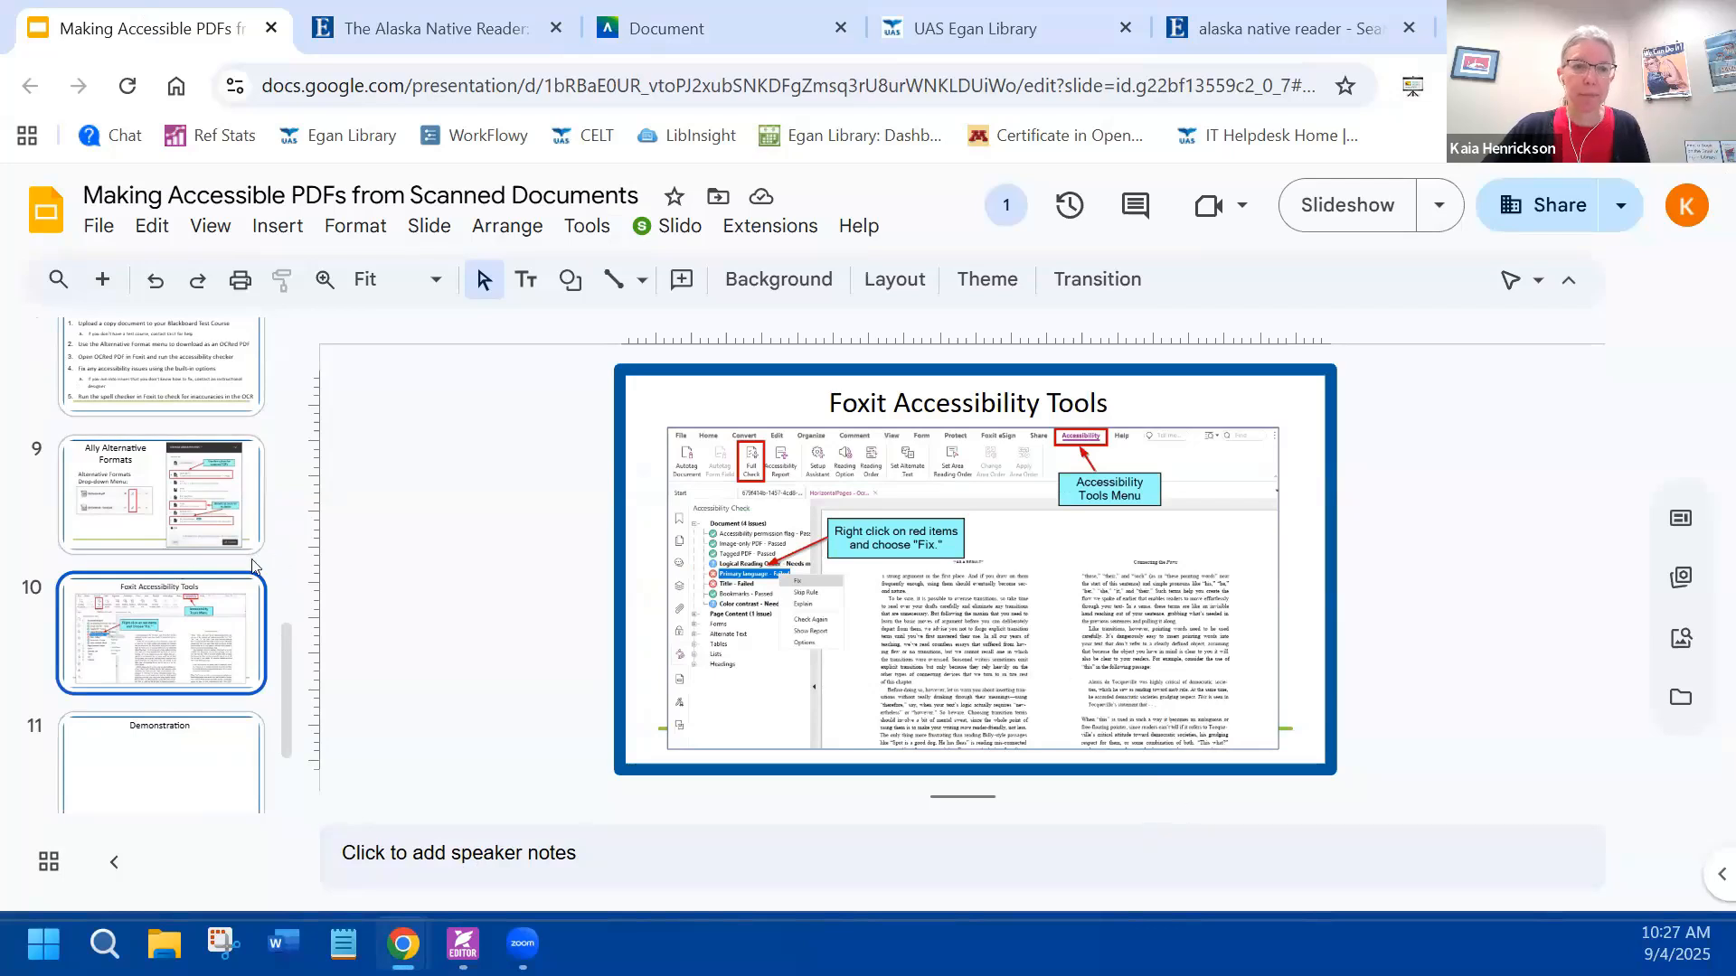
scroll(243, 547, "down", 2)
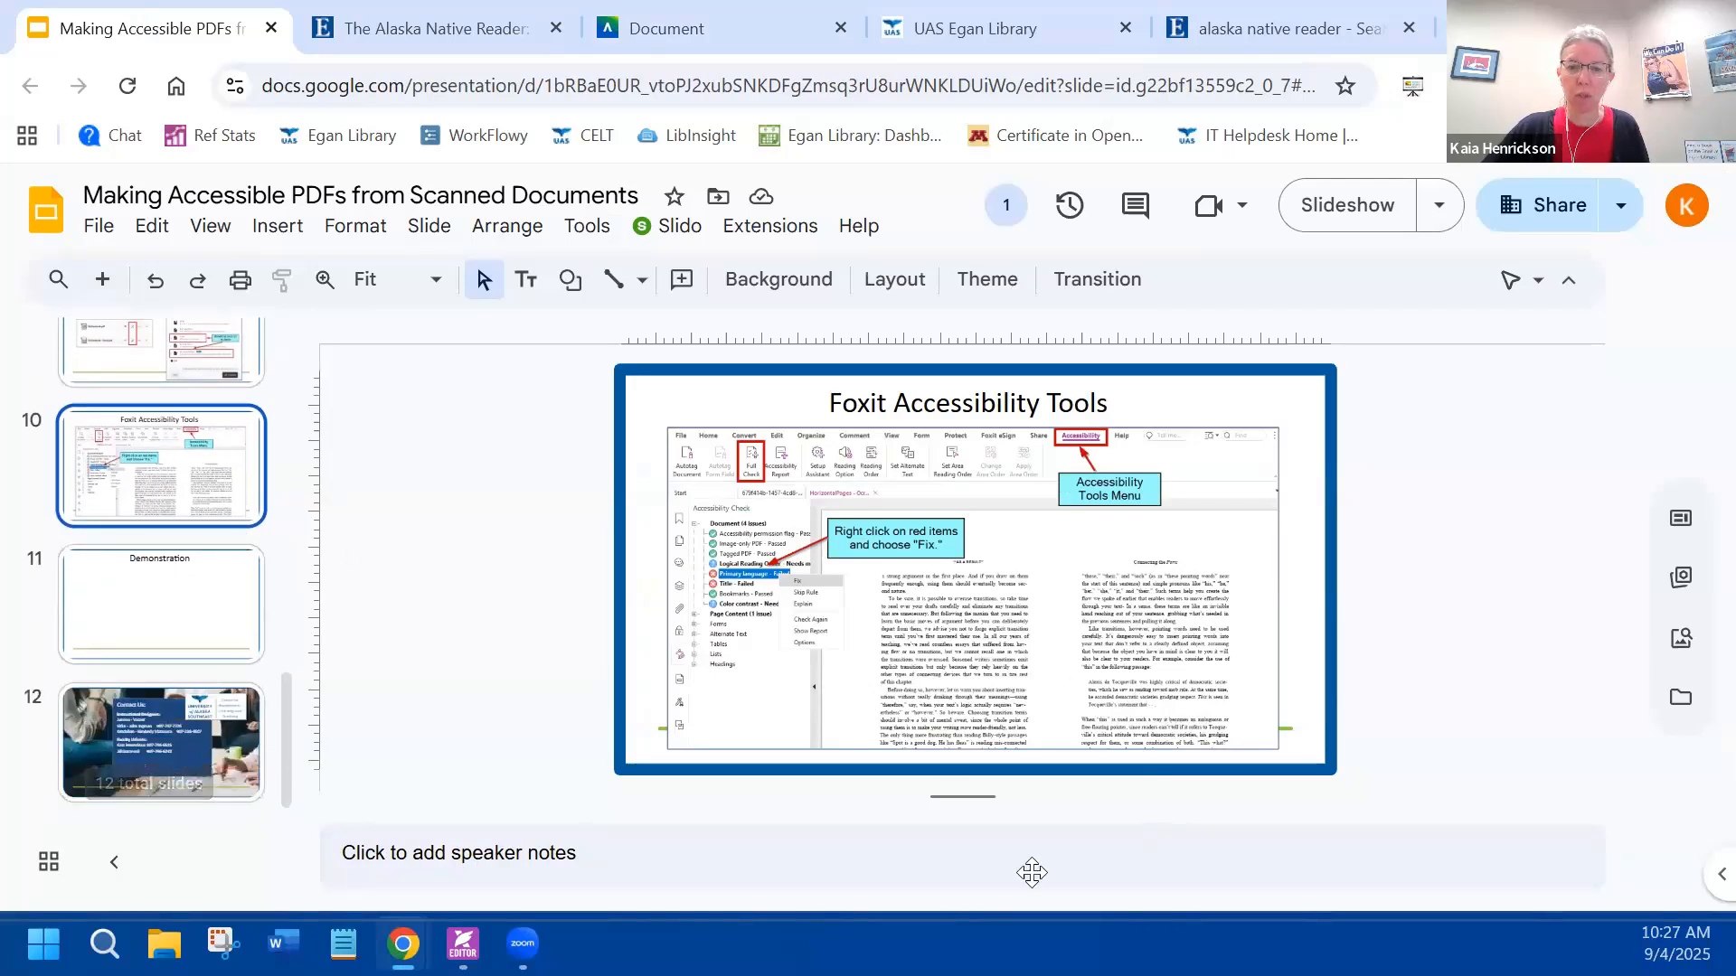